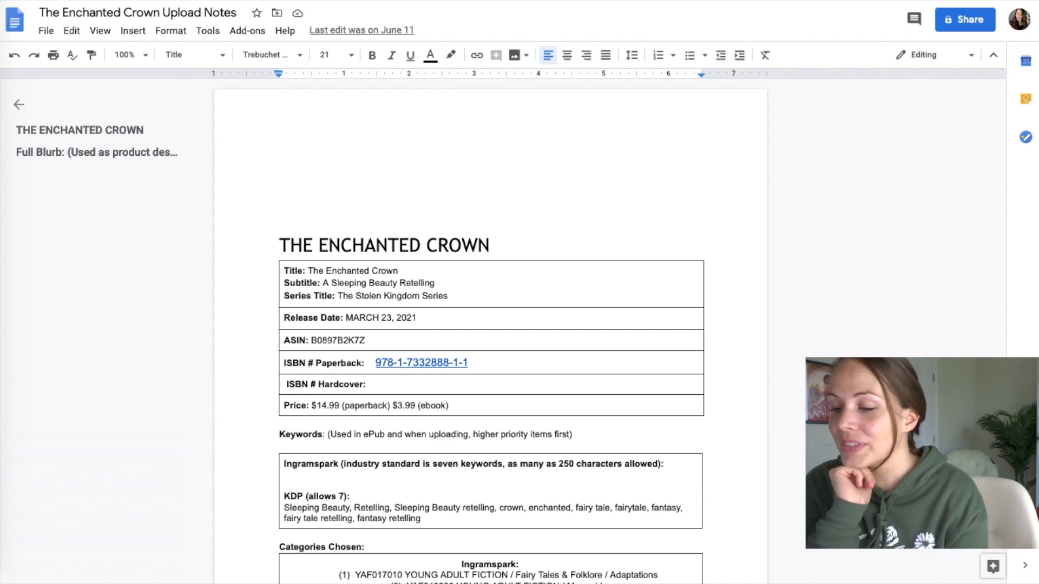
- Enter 'The Enchanted Crown' as the title, The Stolen Kingdom Series as the series, and volume 4
double_click(385, 270)
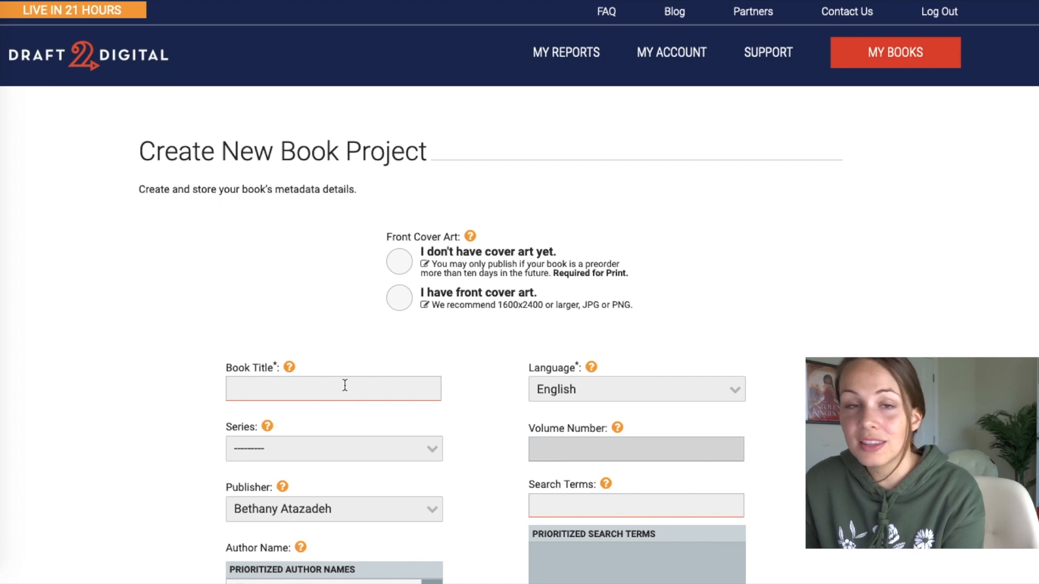
type("The Enchanted Crown")
left_click(353, 449)
left_click(345, 522)
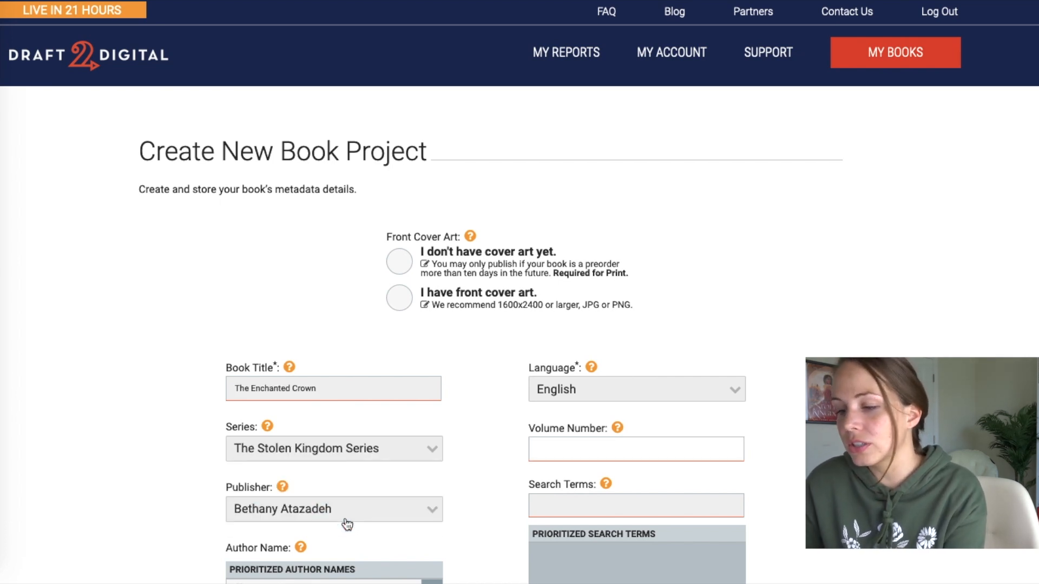
scroll(382, 405, "down", 4)
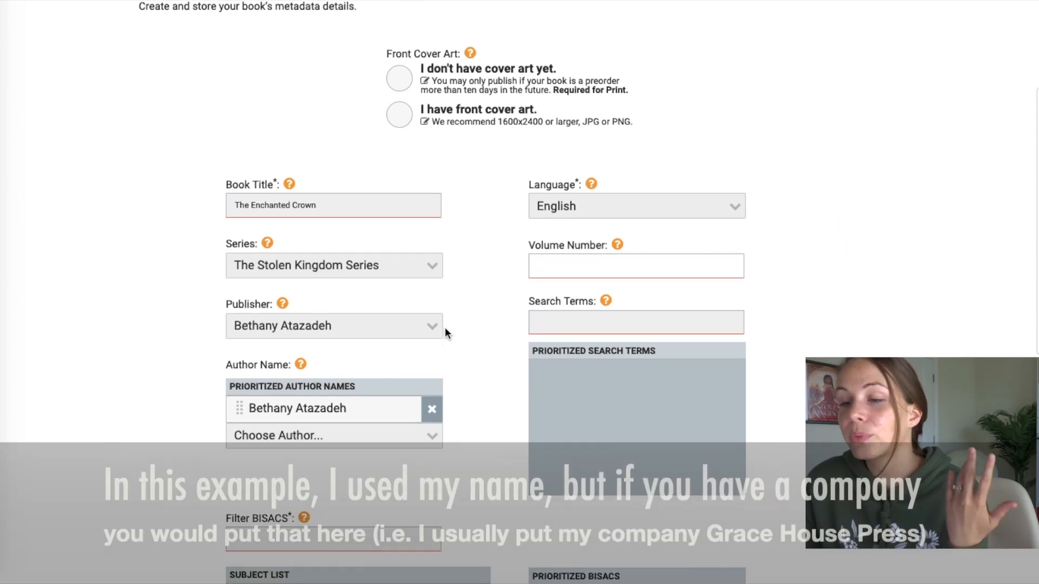
left_click(568, 268)
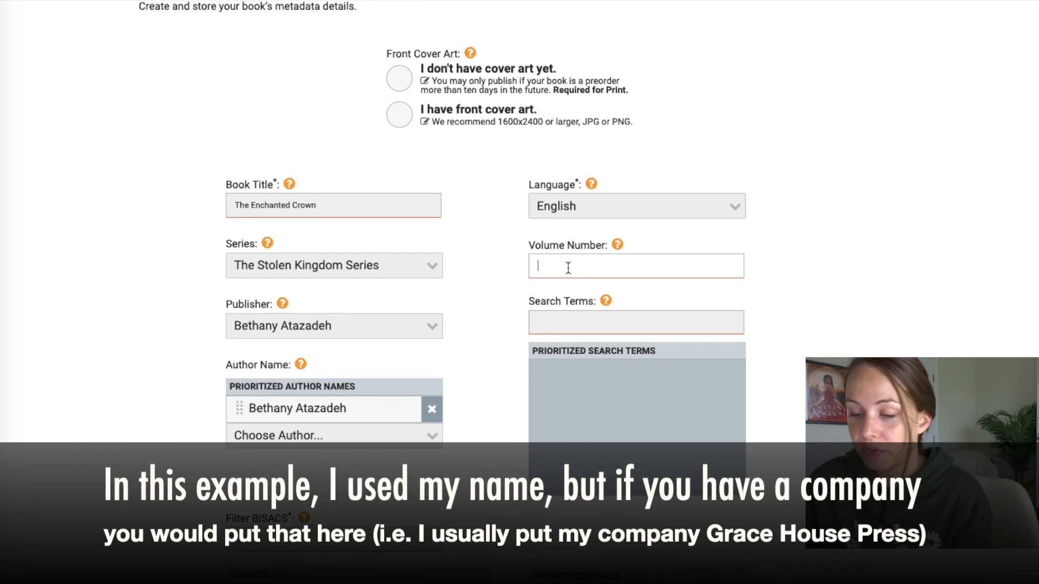
scroll(483, 344, "down", 2)
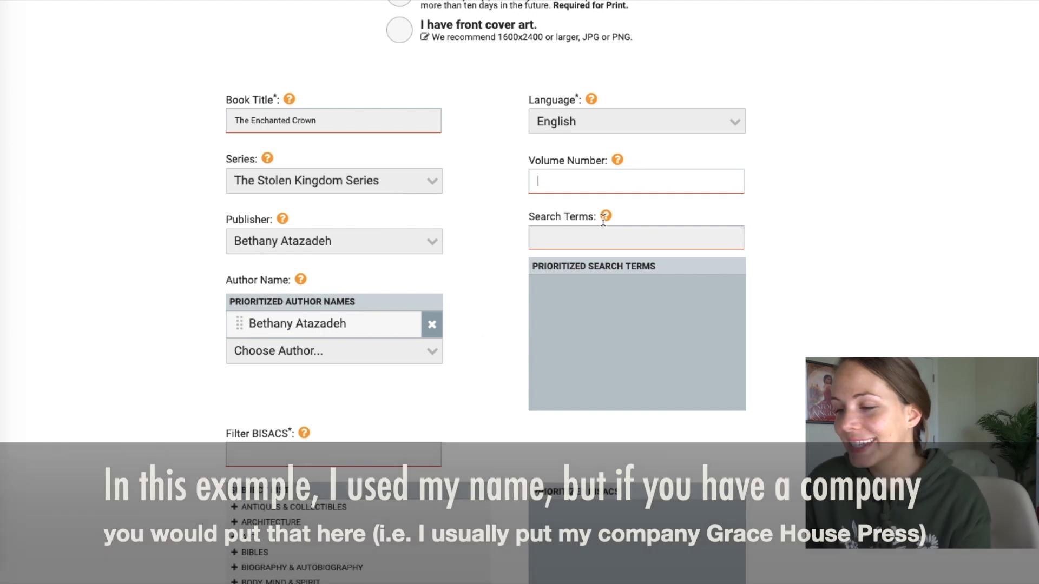
type("4")
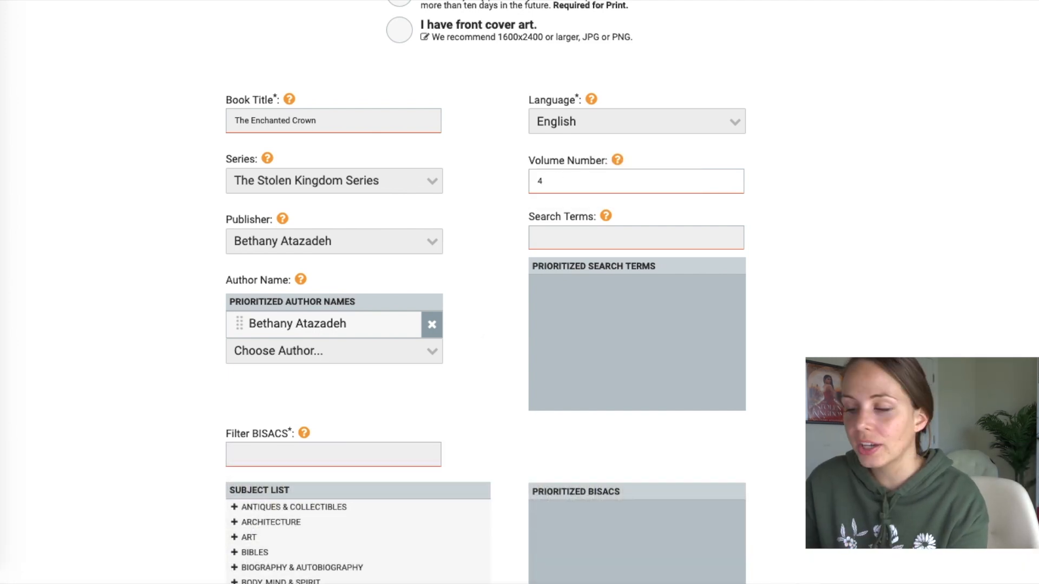
mouse_move(607, 216)
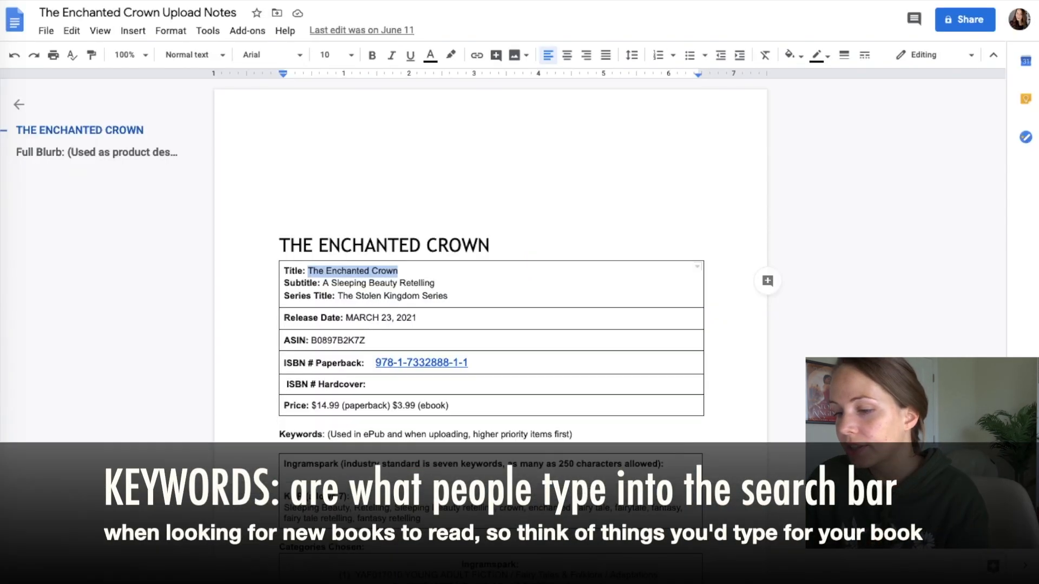
- Add Sleeping Beauty, Retelling and fairy tale from the KDP keywords as search terms
scroll(535, 339, "down", 3)
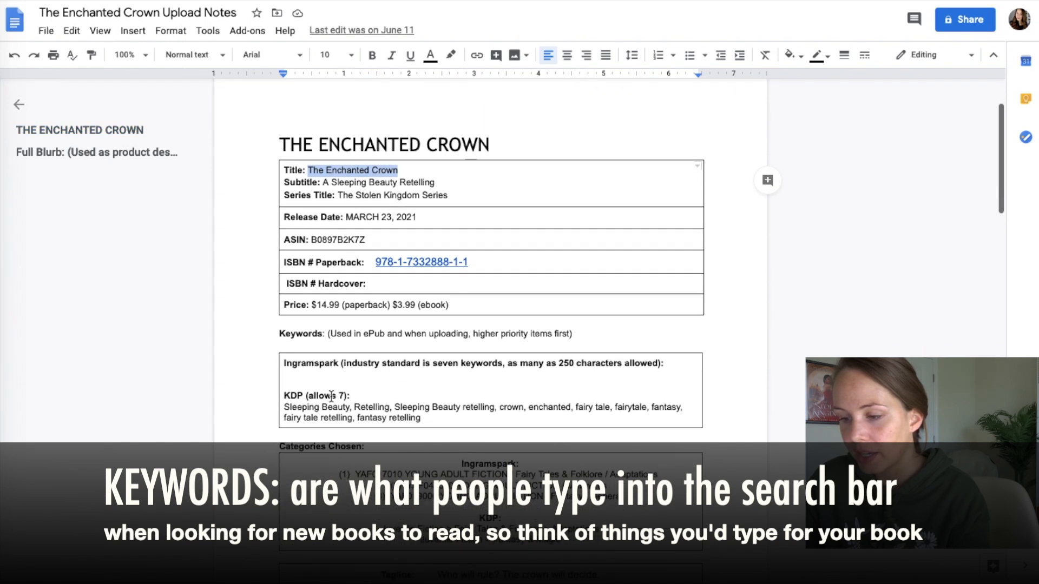
left_click(349, 409)
left_click_drag(349, 409, 281, 409)
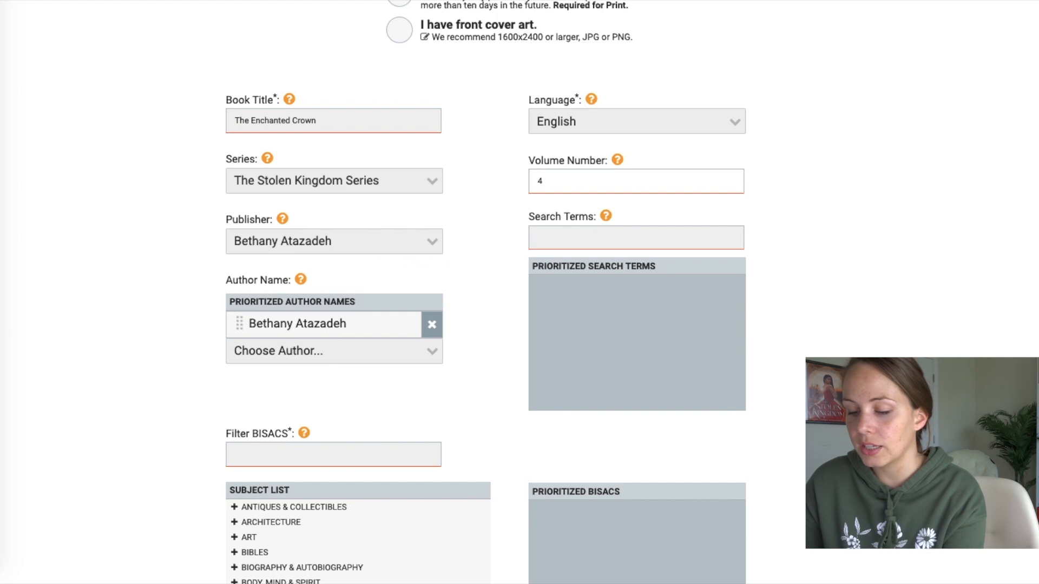
type("Sleeping Beauty")
key("Return")
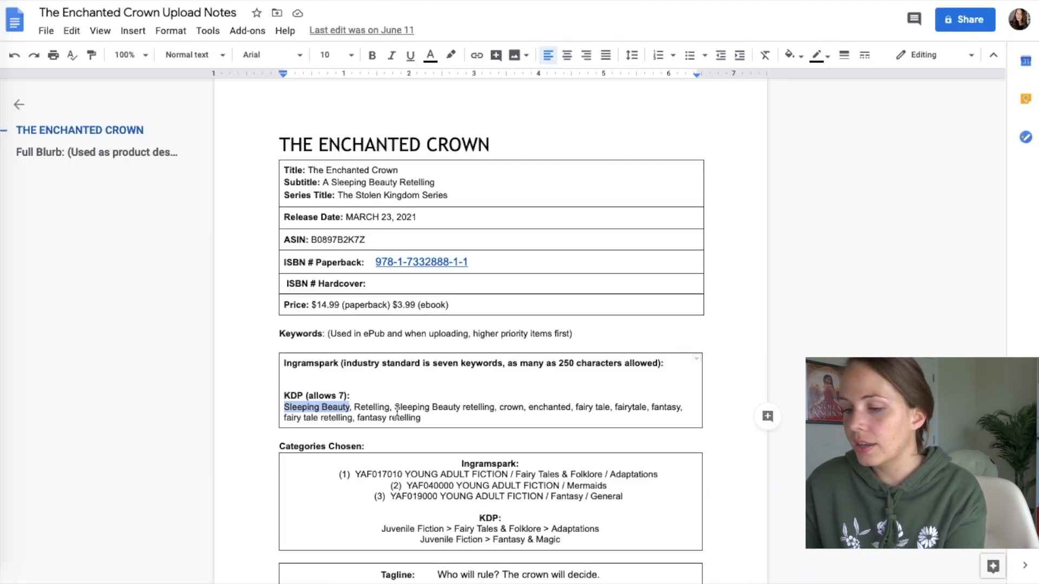
left_click_drag(389, 410, 354, 411)
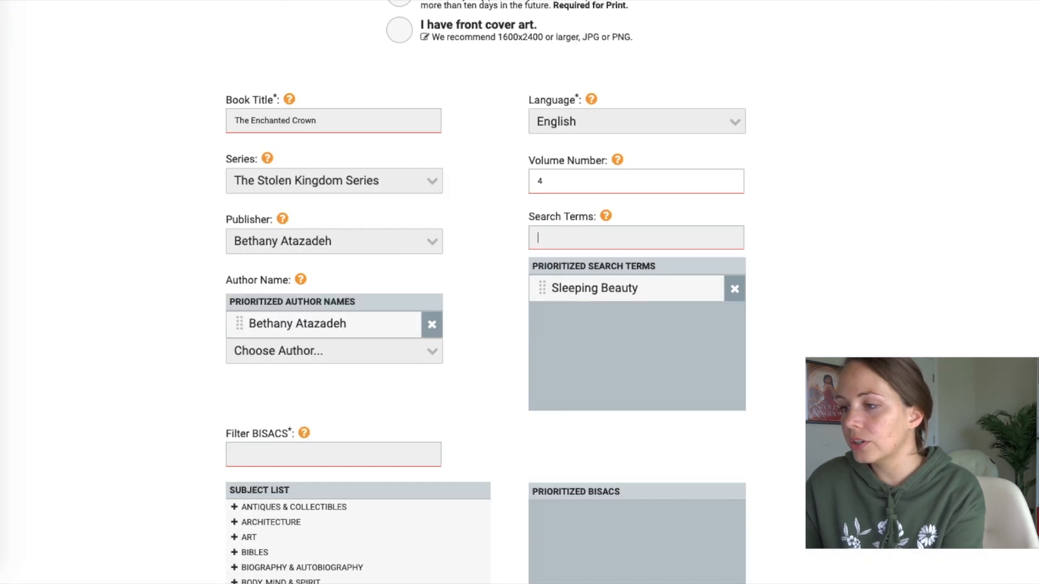
type("Retelling")
key("Return")
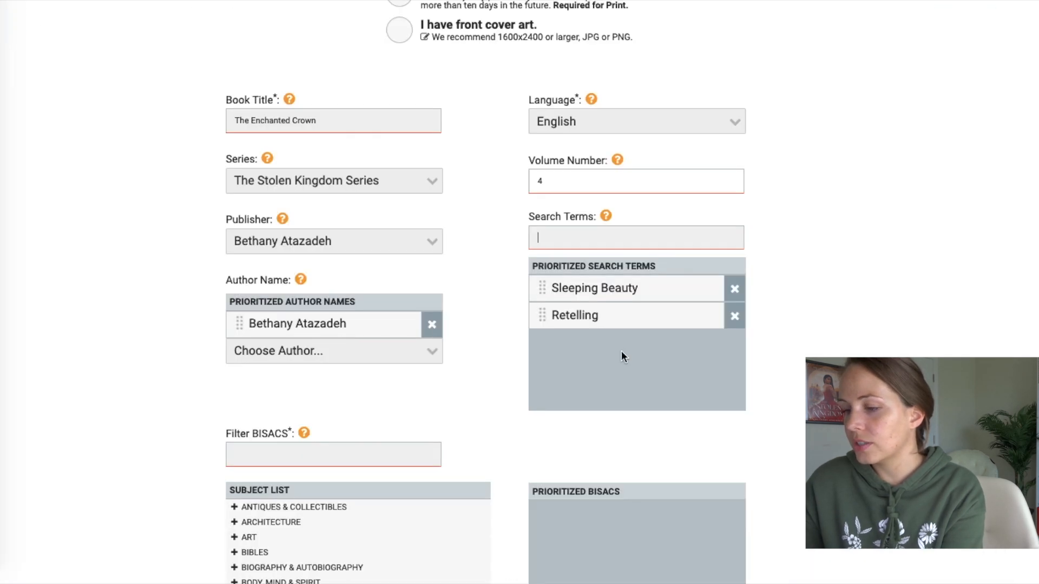
type("fairy tale")
key("Return")
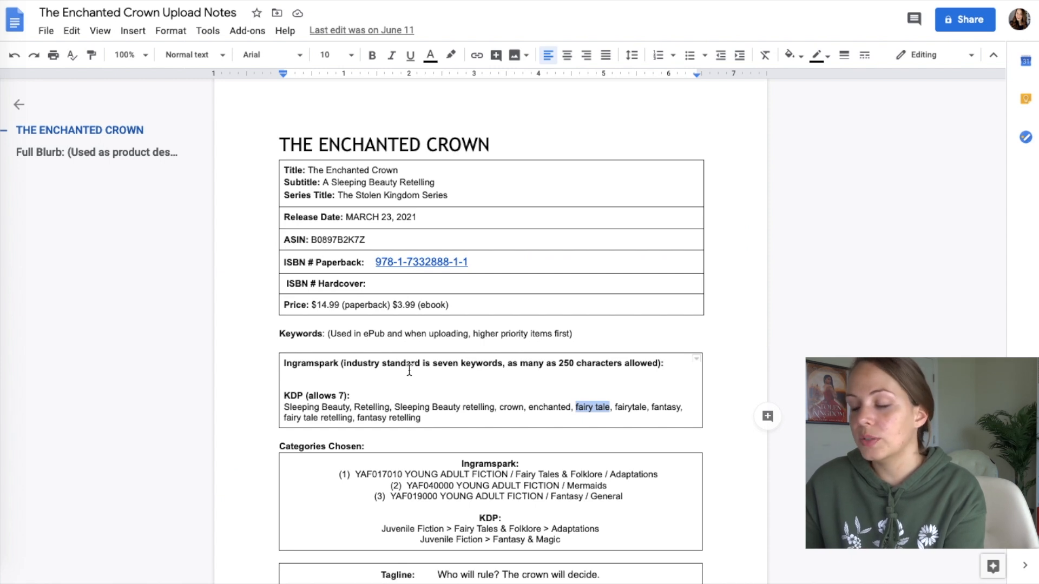
- Add fantasy and Fairy Tales & Folklore as search terms, with fantasy ranked below Fairy Tales & Folklore
left_click(653, 414)
left_click_drag(663, 414, 680, 407)
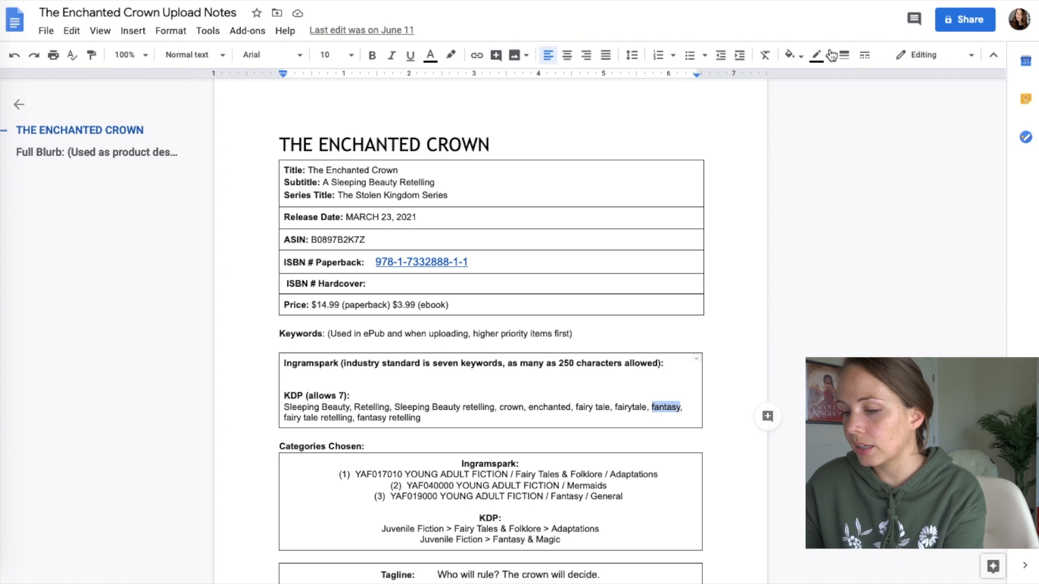
scroll(541, 492, "down", 1)
left_click_drag(542, 491, 453, 490)
key("ctrl+c")
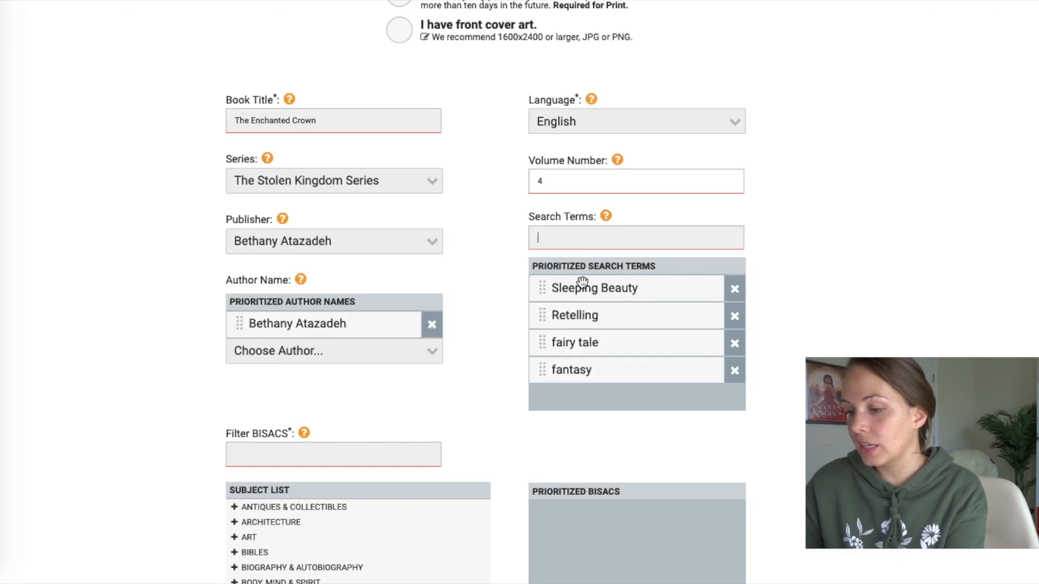
left_click(594, 236)
key("ctrl+v")
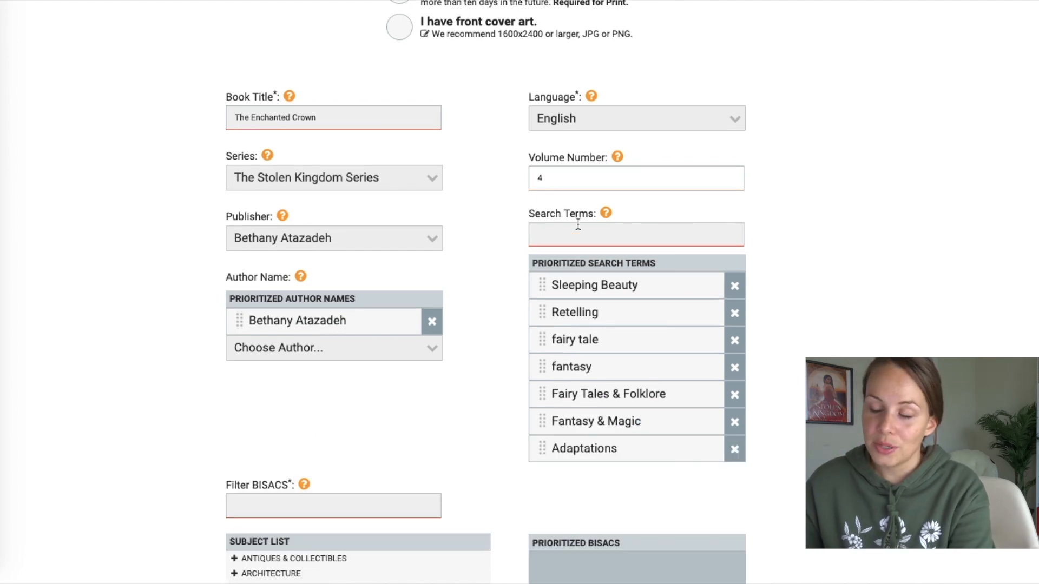
left_click_drag(540, 373, 536, 403)
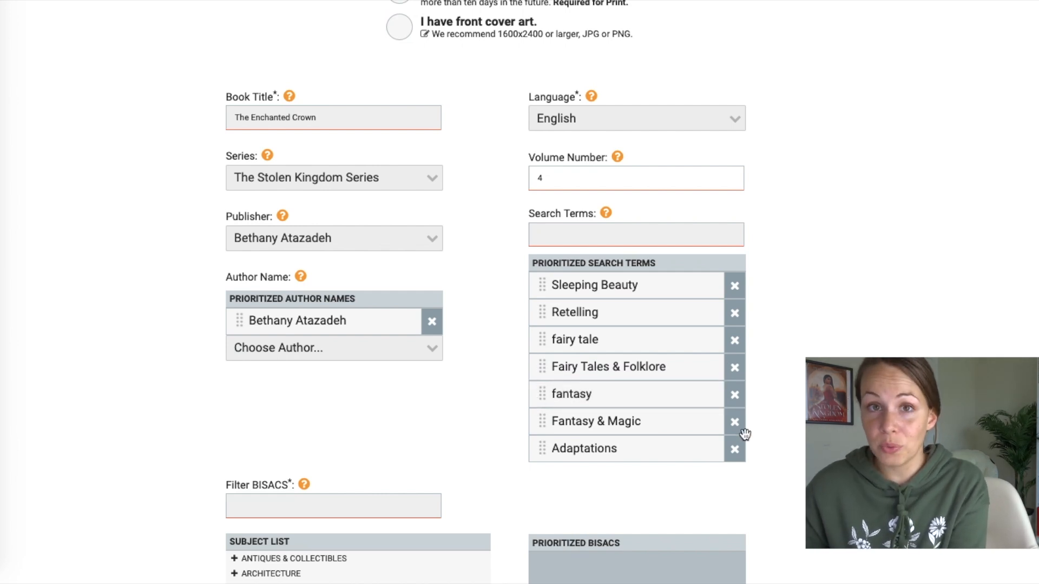
scroll(742, 429, "down", 3)
mouse_move(304, 350)
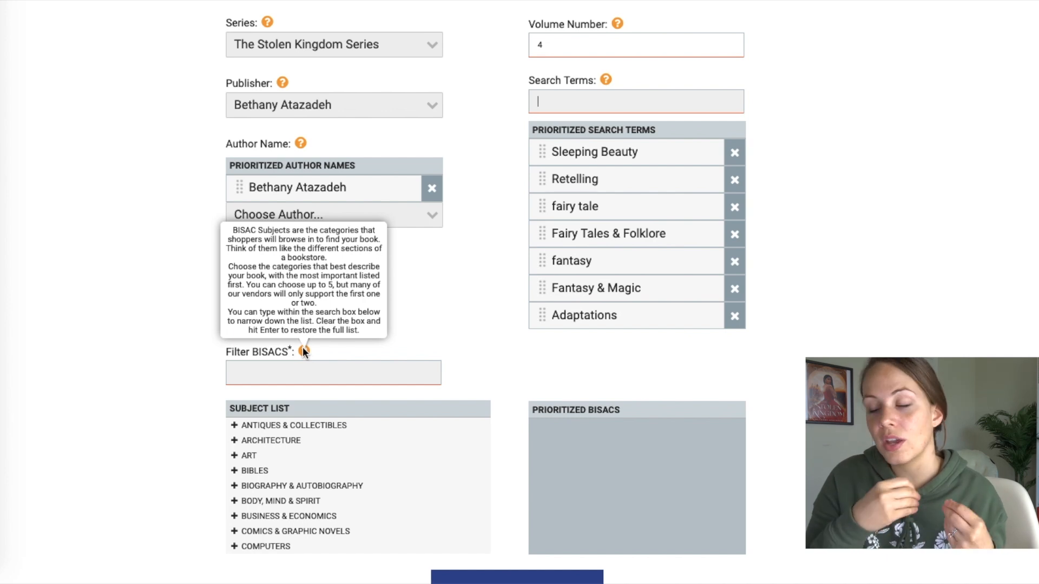
- Choose Young Adult Fiction / Fairy Tales & Folklore / Adaptations as the first subject
left_click(302, 363)
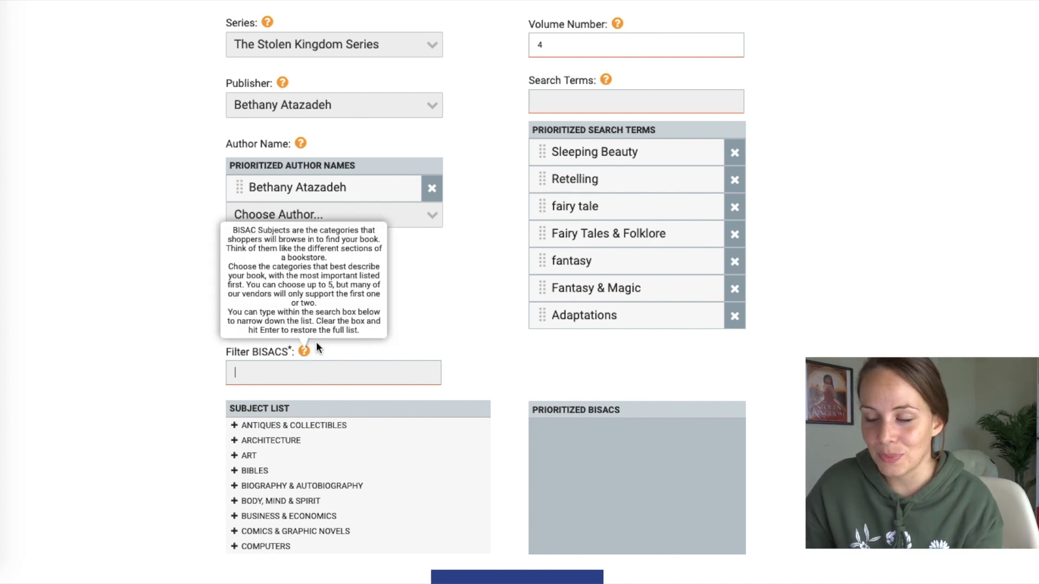
scroll(316, 346, "down", 2)
scroll(316, 342, "down", 1)
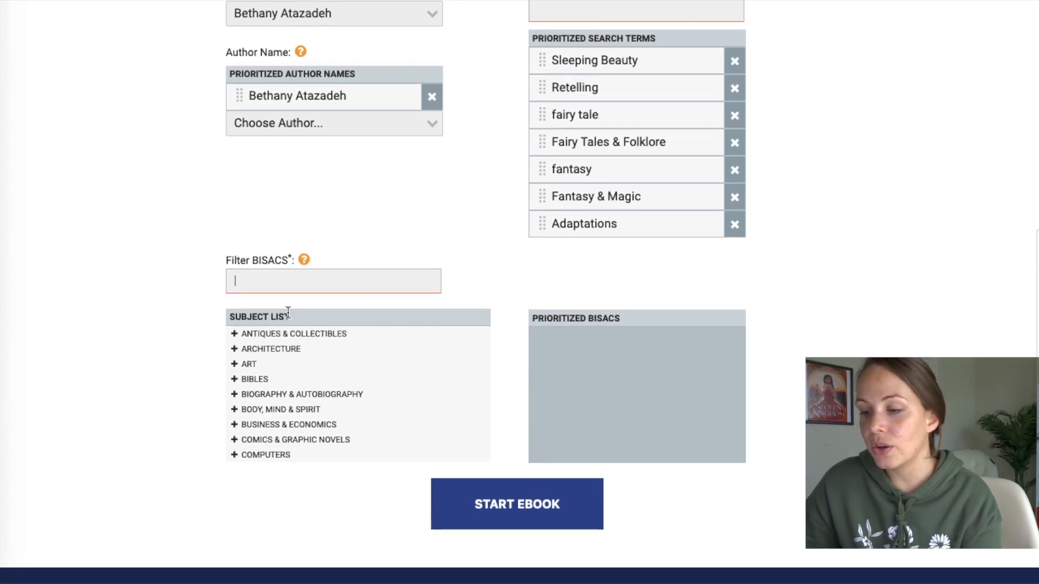
scroll(307, 338, "down", 2)
scroll(306, 338, "down", 5)
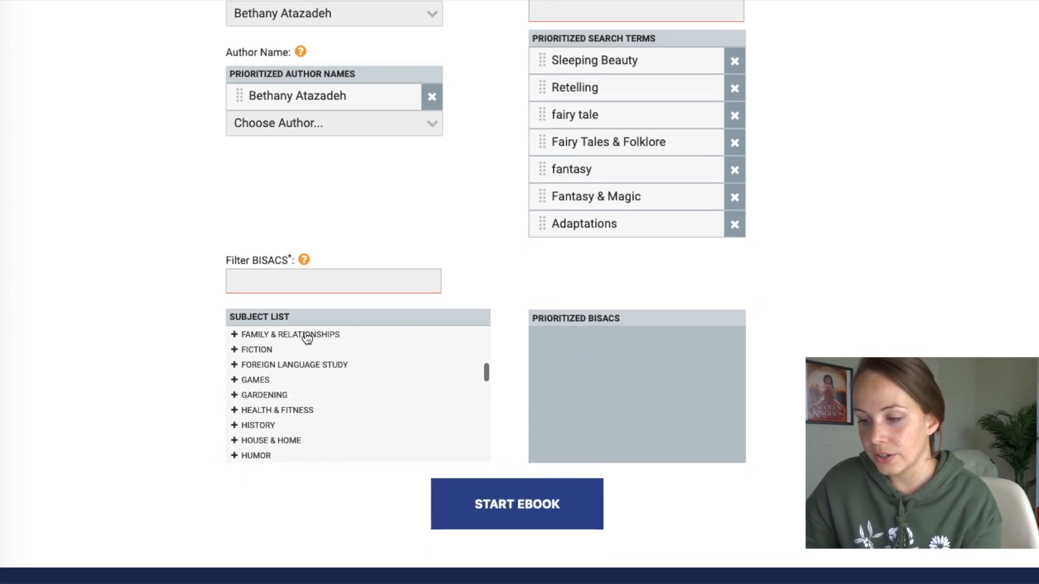
scroll(307, 338, "up", 1)
scroll(306, 338, "down", 8)
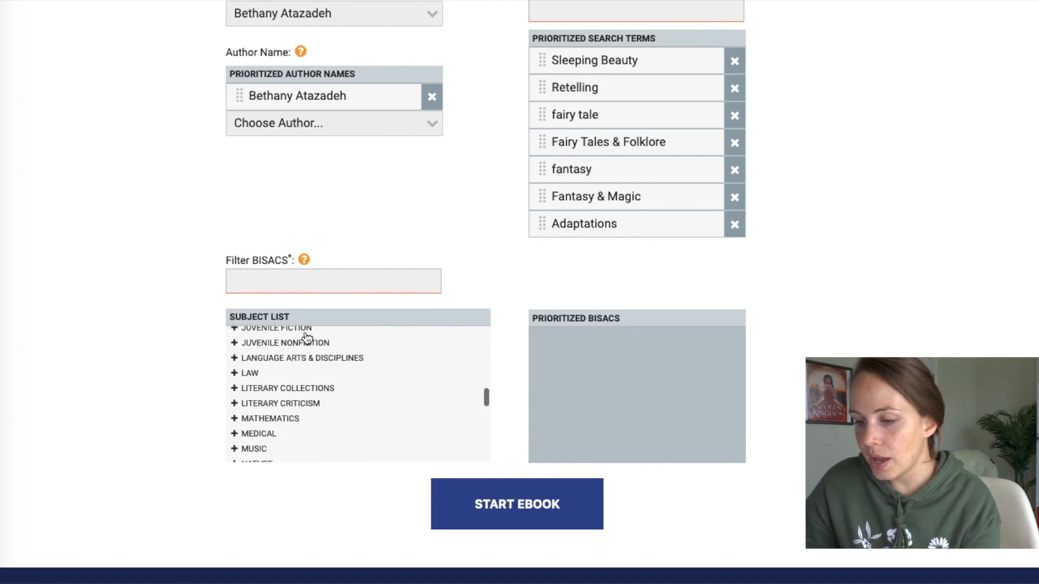
scroll(307, 338, "down", 3)
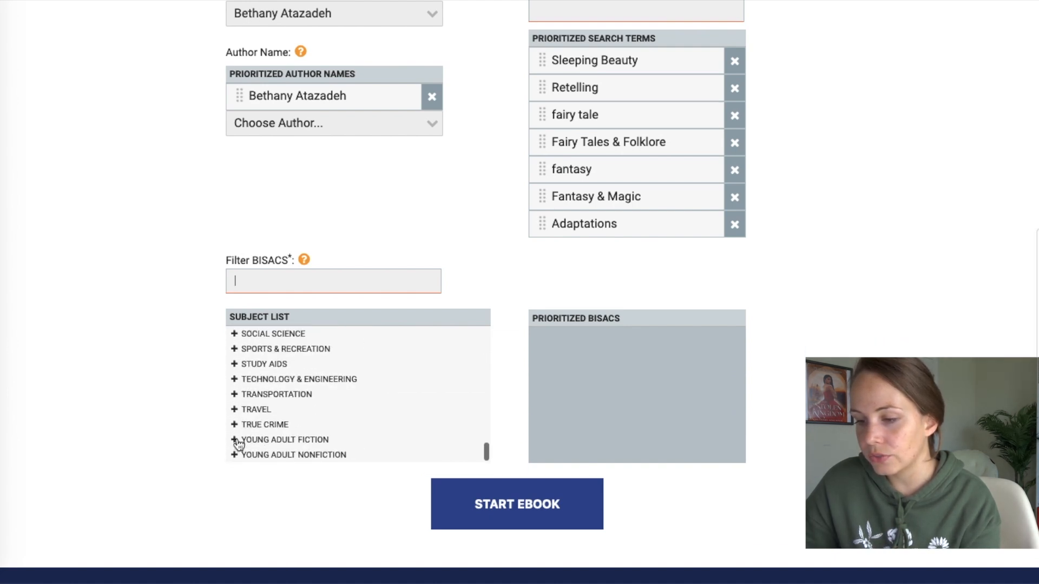
left_click(238, 438)
scroll(288, 391, "down", 6)
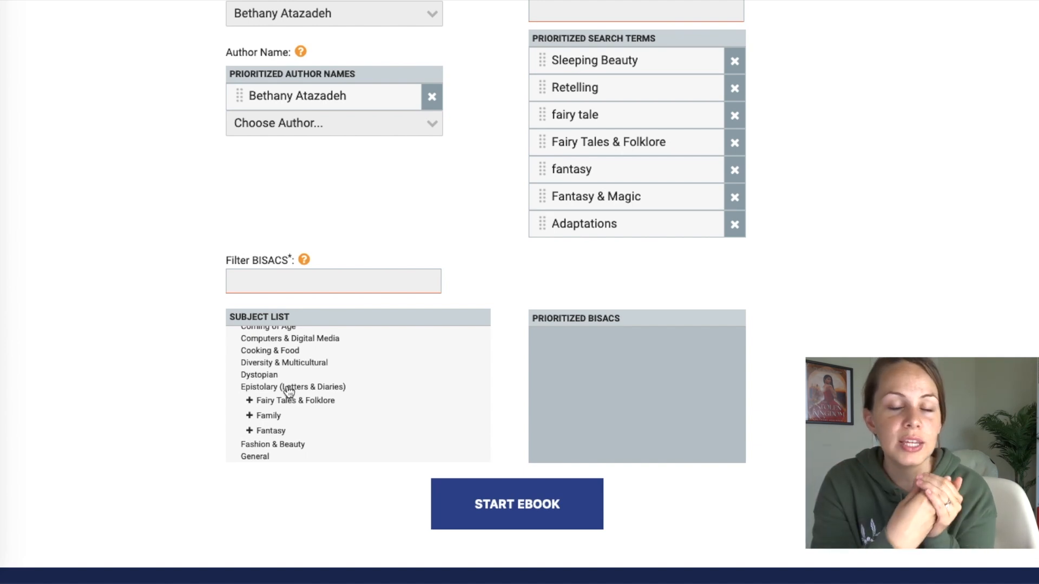
left_click(250, 401)
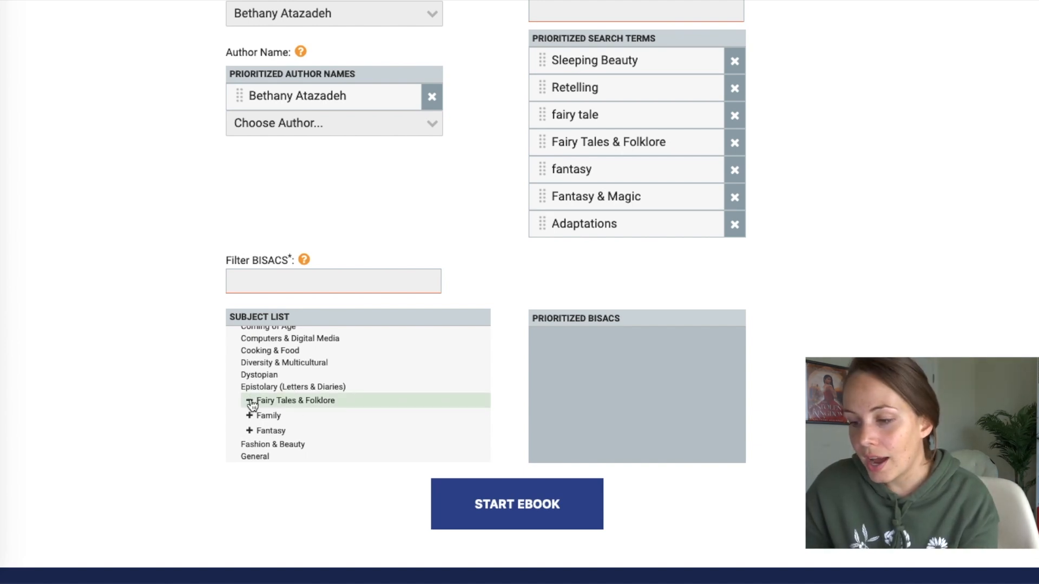
scroll(324, 398, "down", 2)
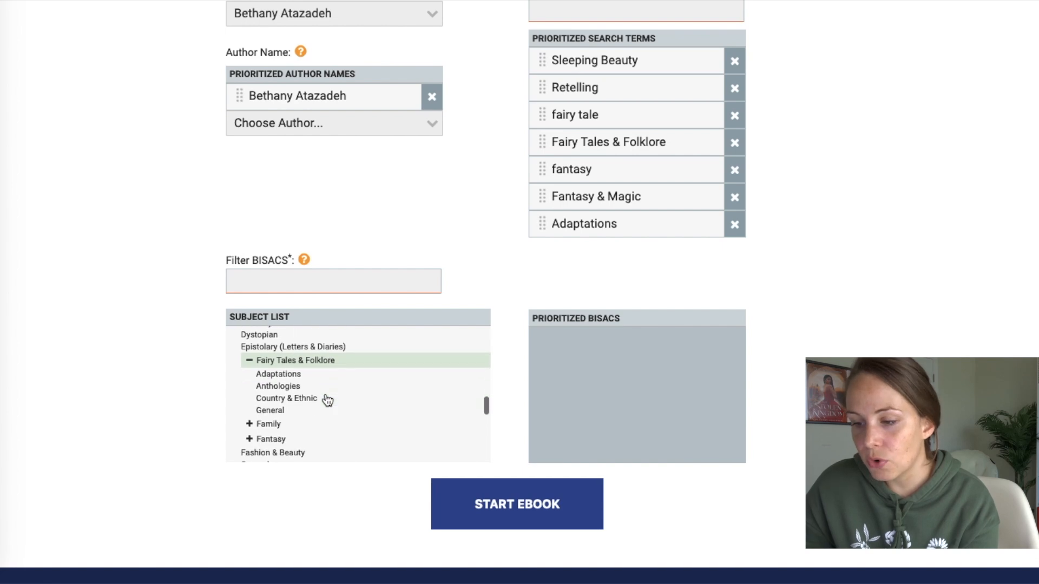
left_click(262, 376)
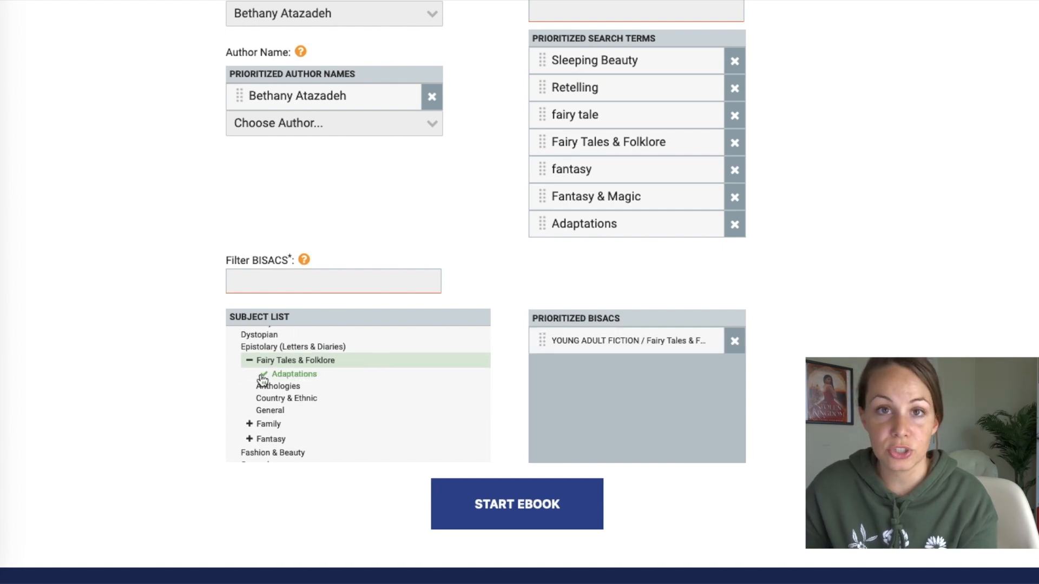
- Add Young Adult Fiction / Royalty as the second subject, discarding the Magical Realism and Mermaids picks
scroll(314, 363, "down", 5)
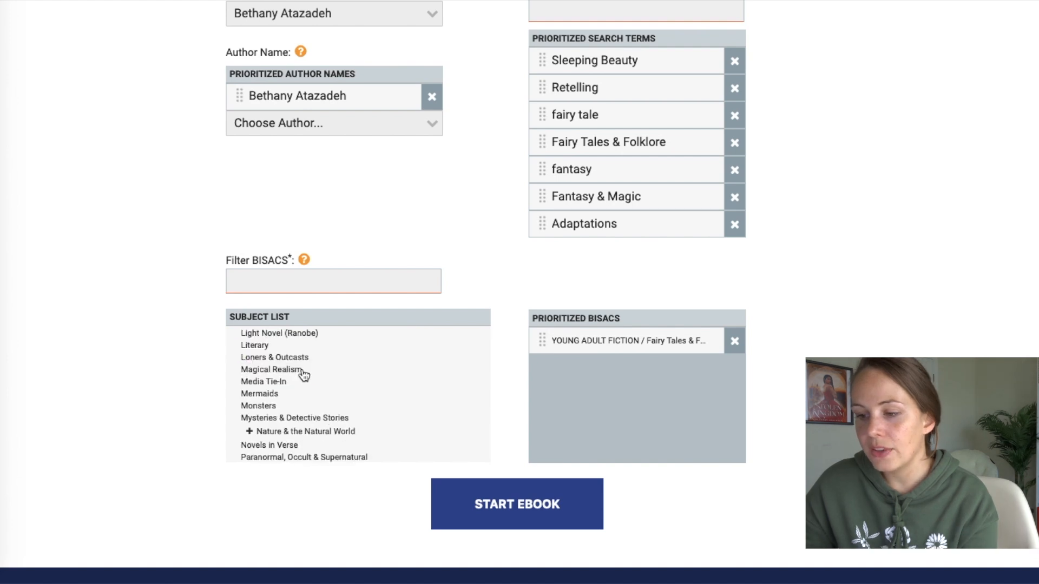
left_click(303, 372)
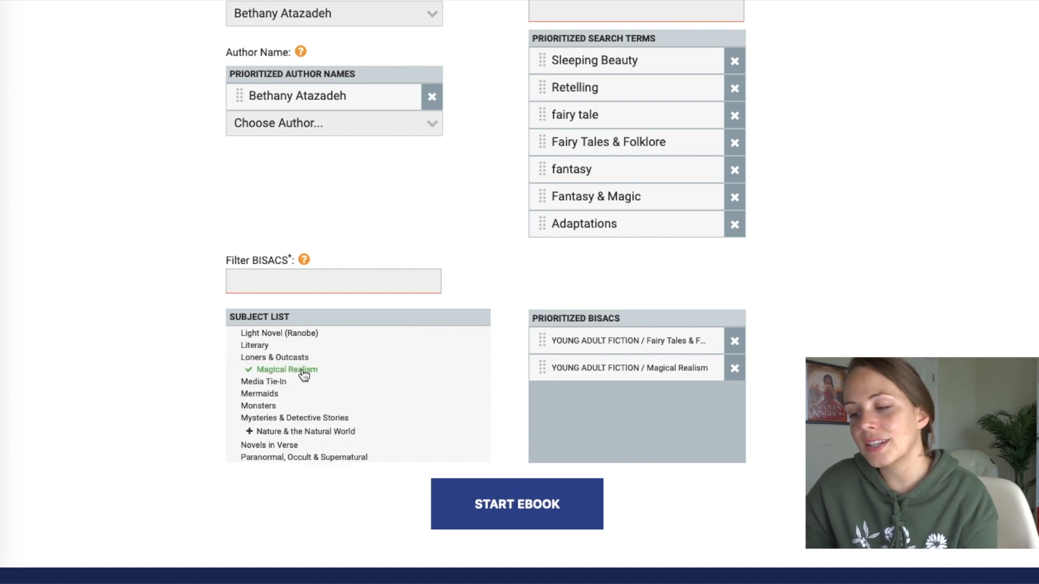
left_click(303, 372)
scroll(273, 379, "down", 2)
left_click(269, 363)
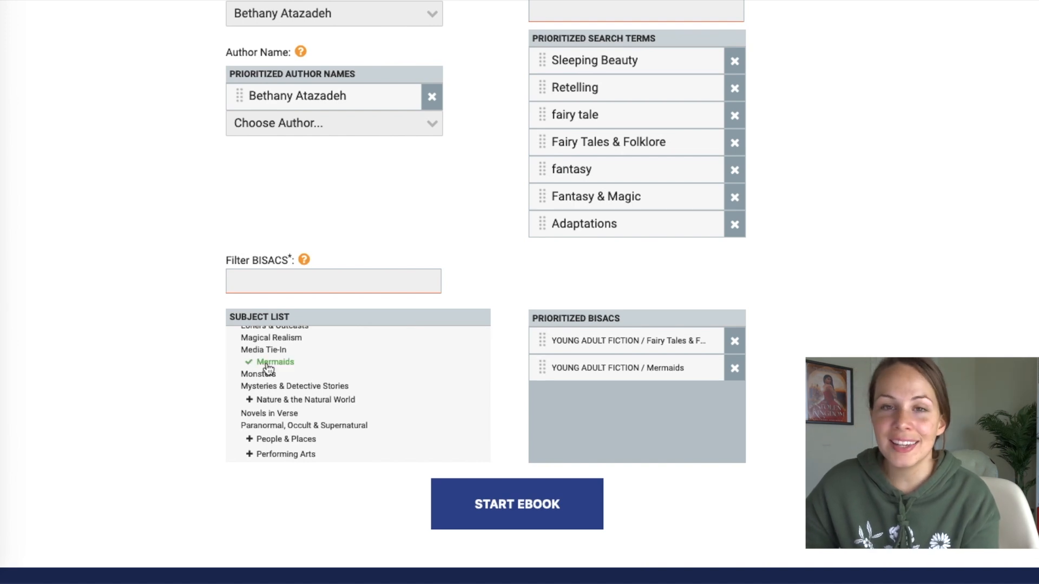
left_click(269, 364)
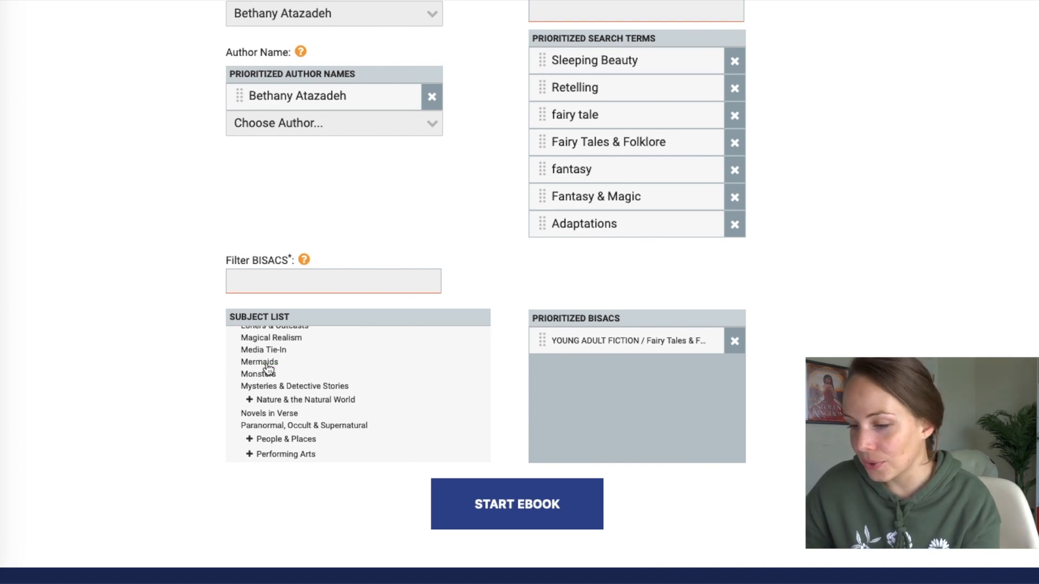
scroll(265, 365, "down", 5)
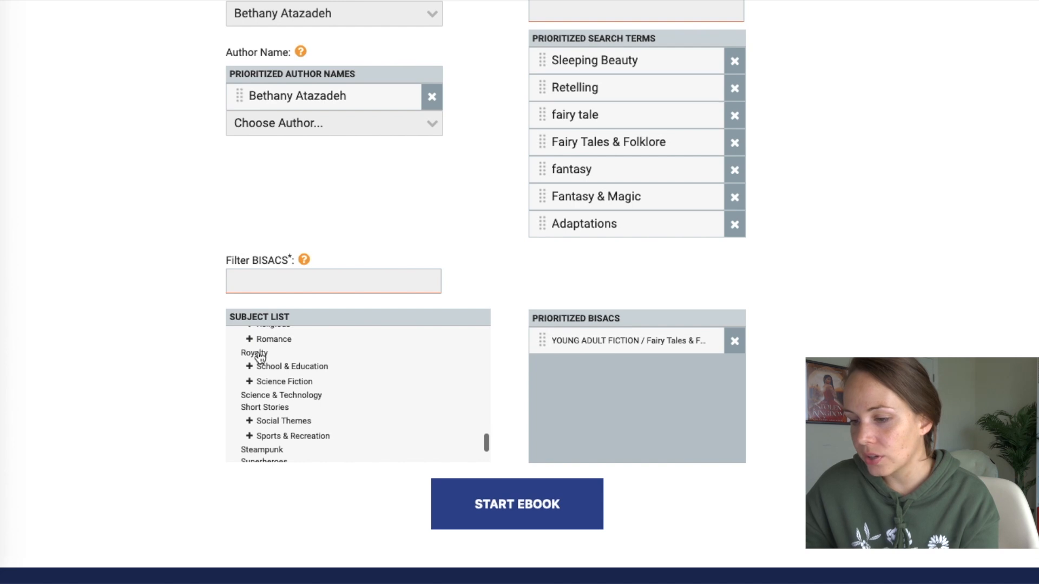
left_click(259, 355)
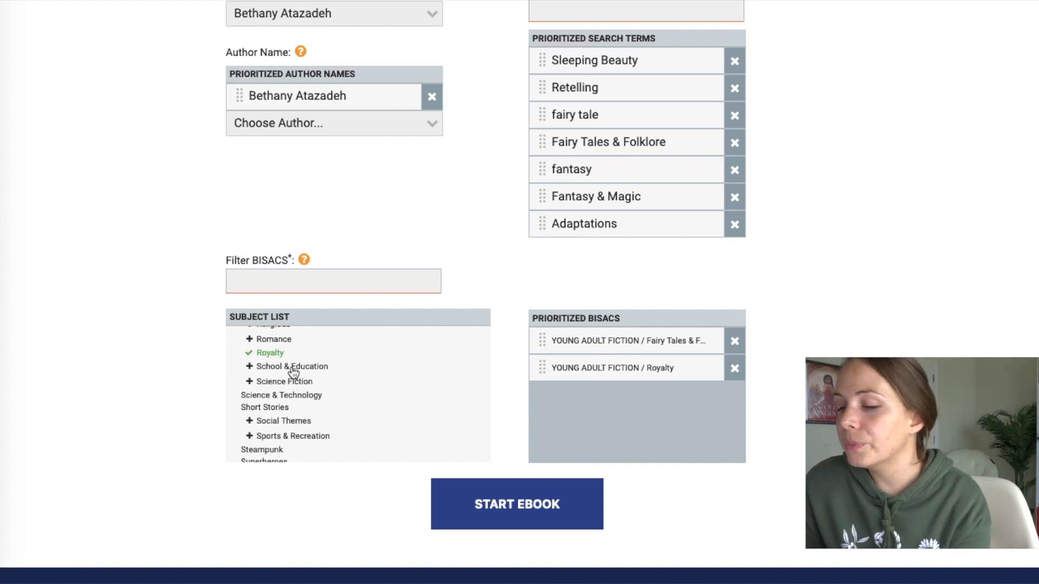
- Swap the legends-and-myth subject for Fairy Tales & Folklore Anthologies and keep the fairy tales subject first
scroll(302, 366, "down", 5)
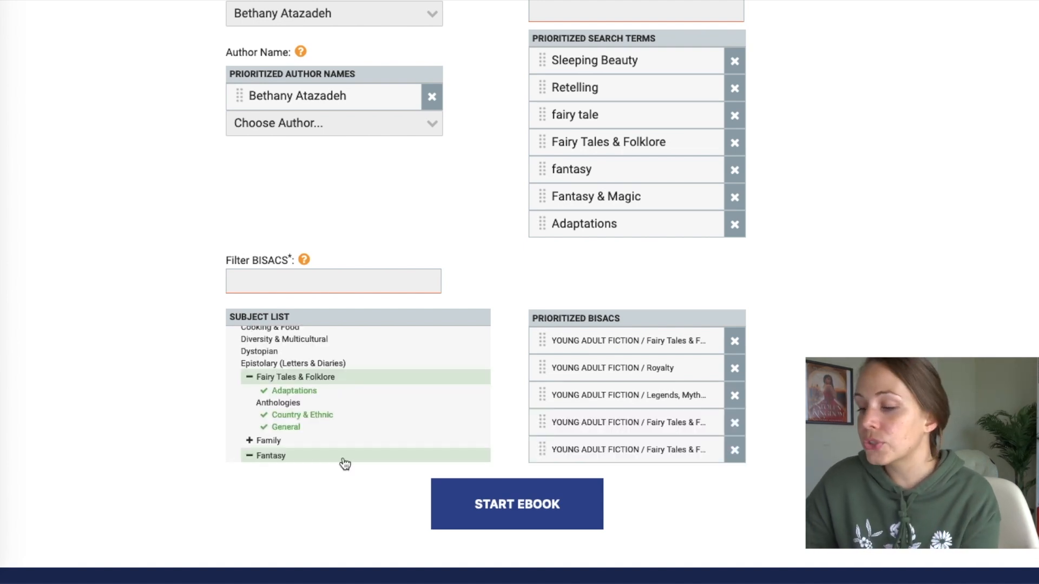
left_click(735, 397)
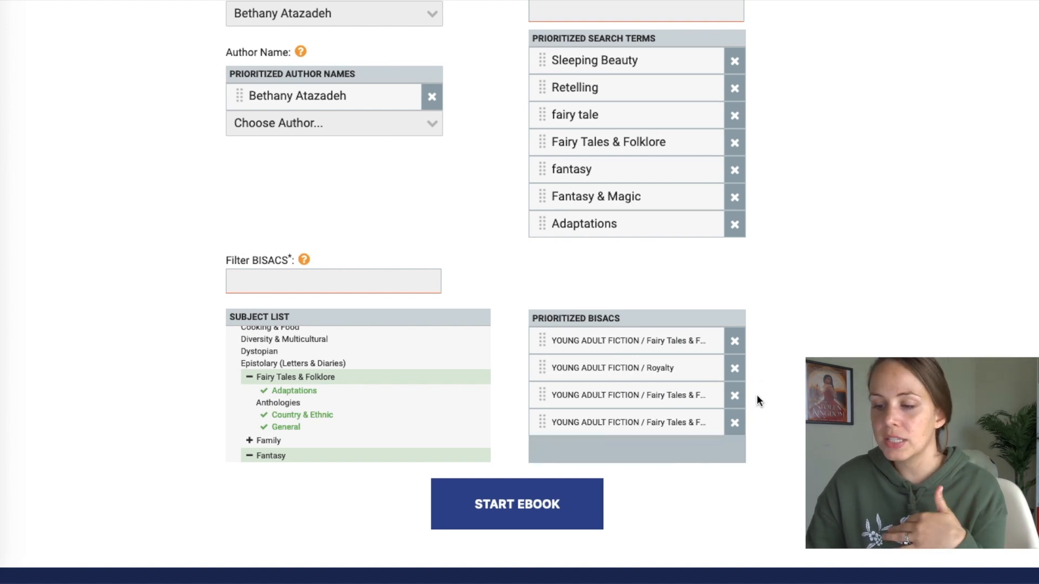
left_click(287, 403)
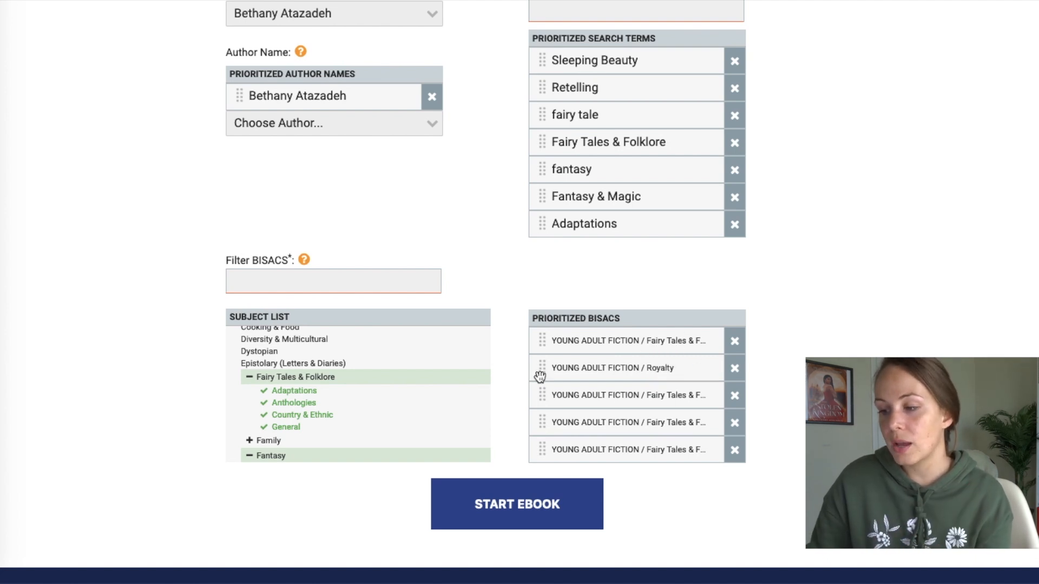
left_click_drag(543, 374, 541, 339)
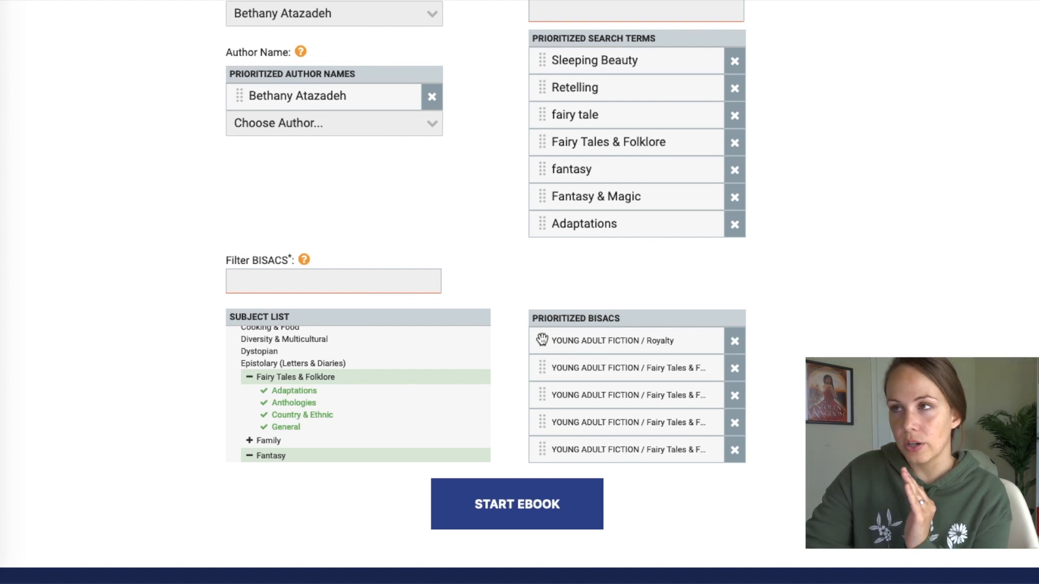
left_click_drag(543, 369, 544, 341)
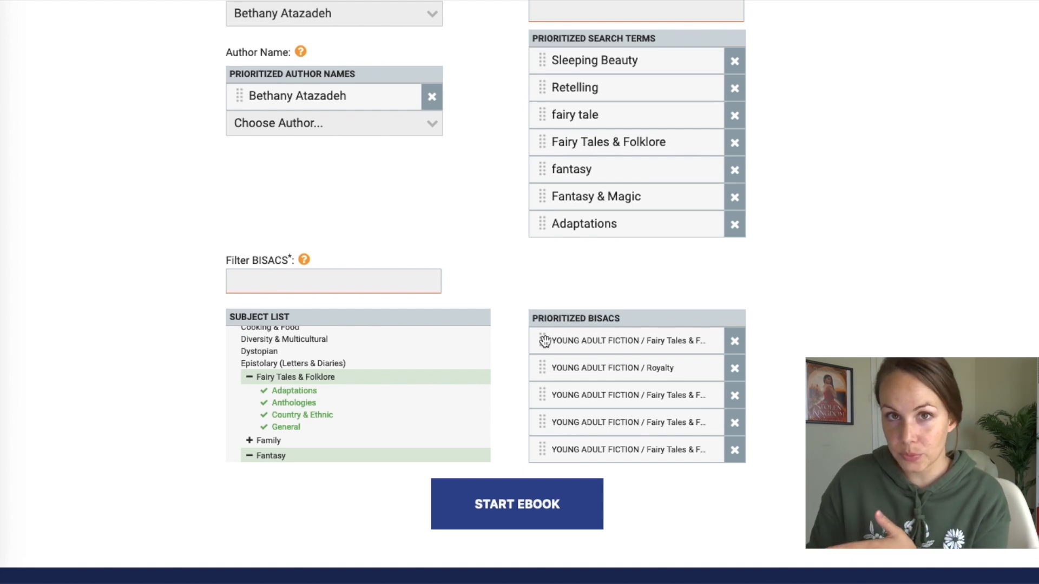
scroll(545, 341, "up", 8)
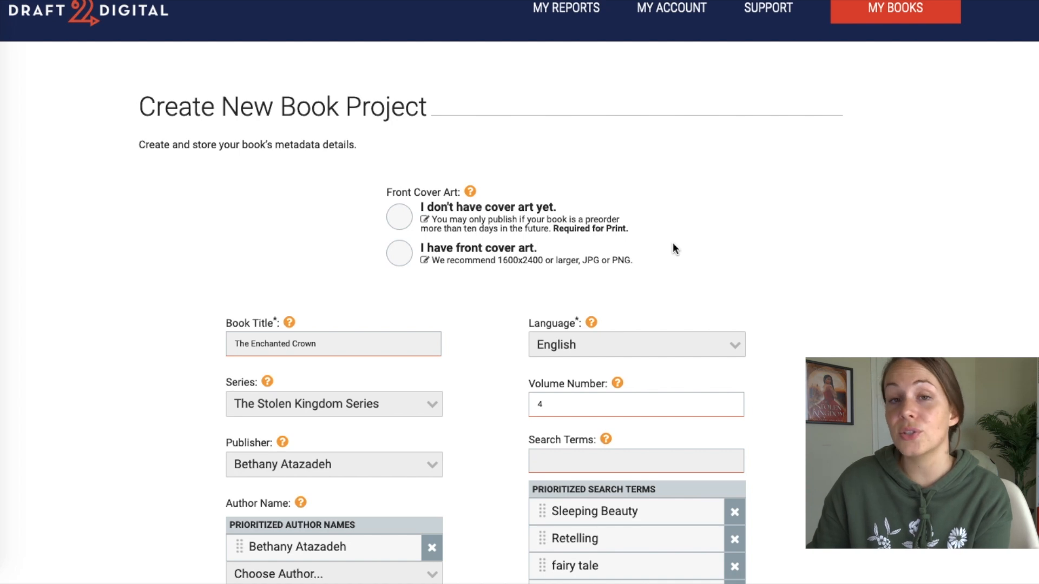
- Mark front cover art as ready, upload TEMPORARY COVER.png, and start the ebook
left_click(409, 252)
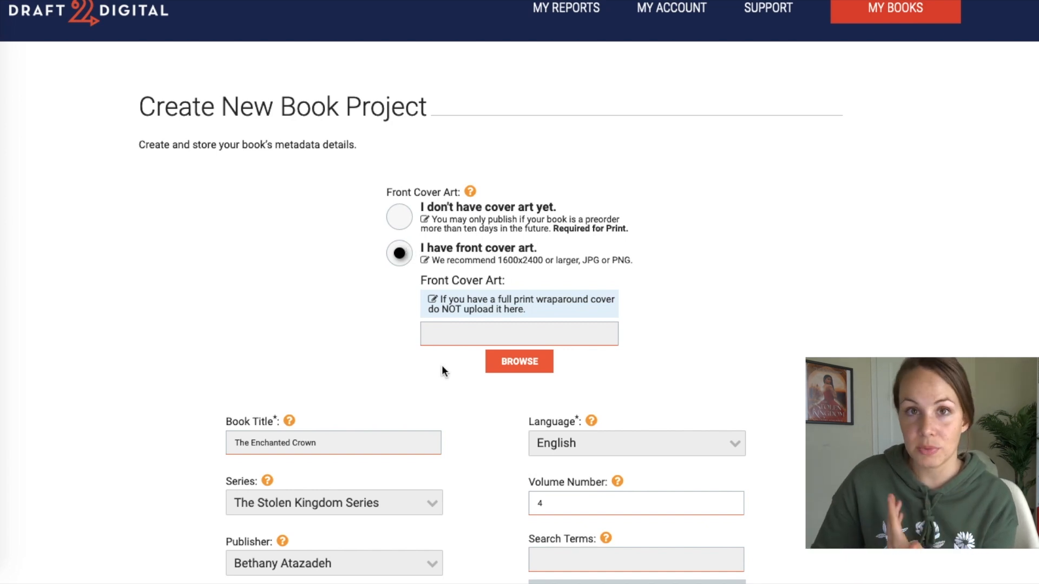
left_click(519, 361)
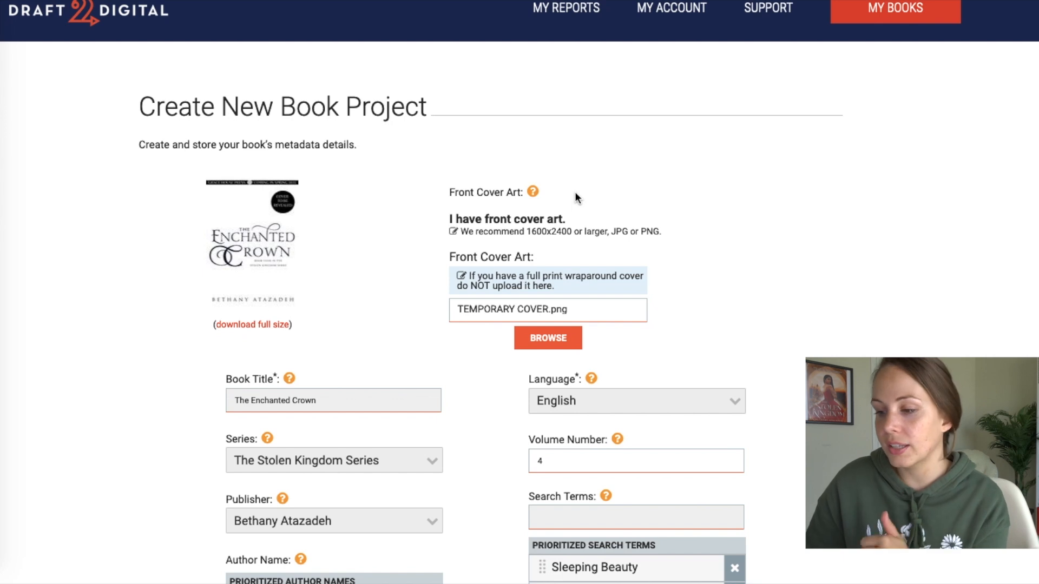
scroll(757, 228, "down", 5)
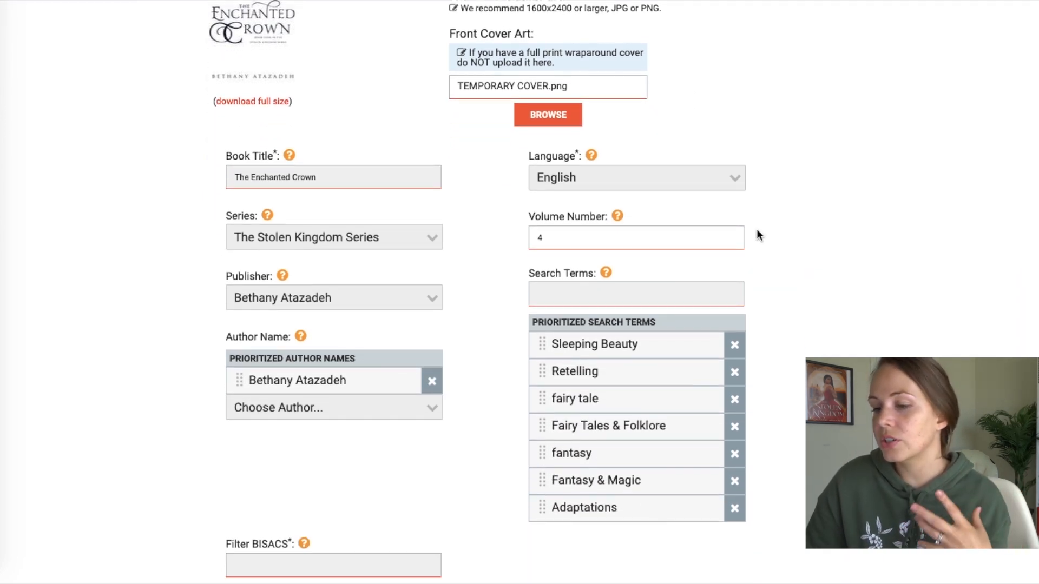
scroll(756, 230, "down", 3)
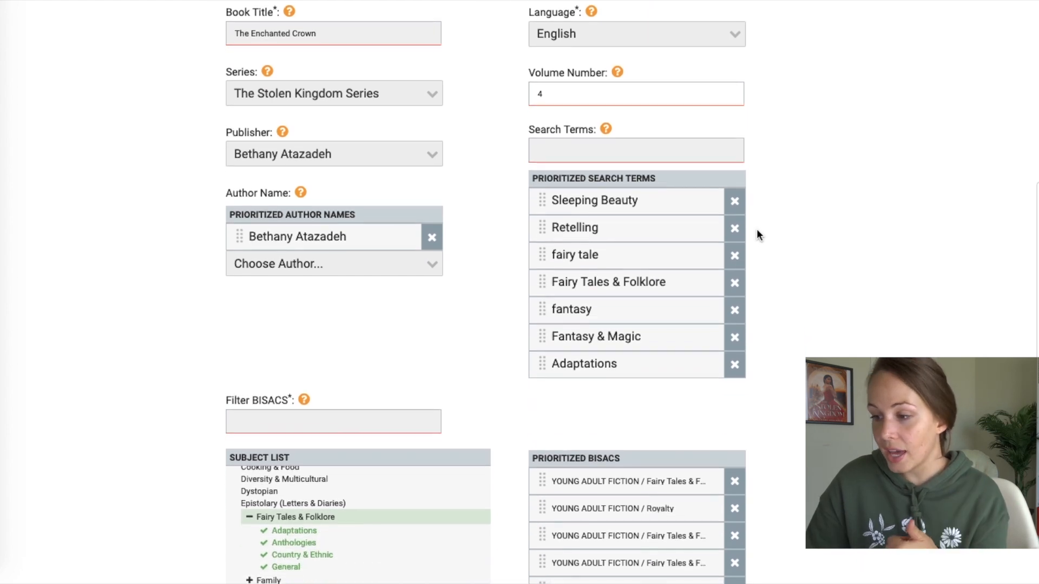
scroll(756, 229, "down", 6)
left_click(563, 382)
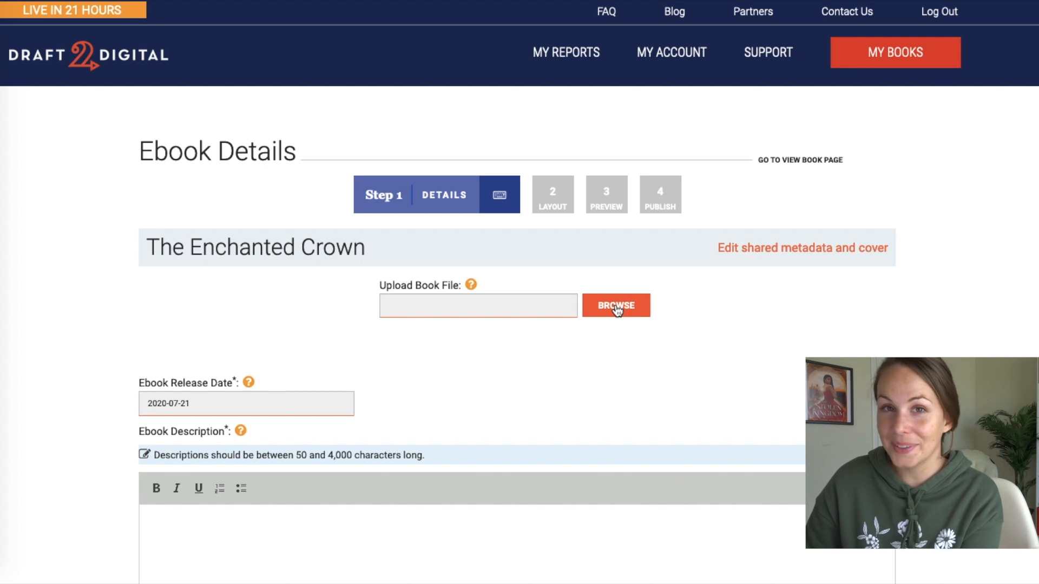
- Upload the 4. THE ENCHANTED CROWN - REWRITES manuscript and bring up the release date calendar
left_click(616, 306)
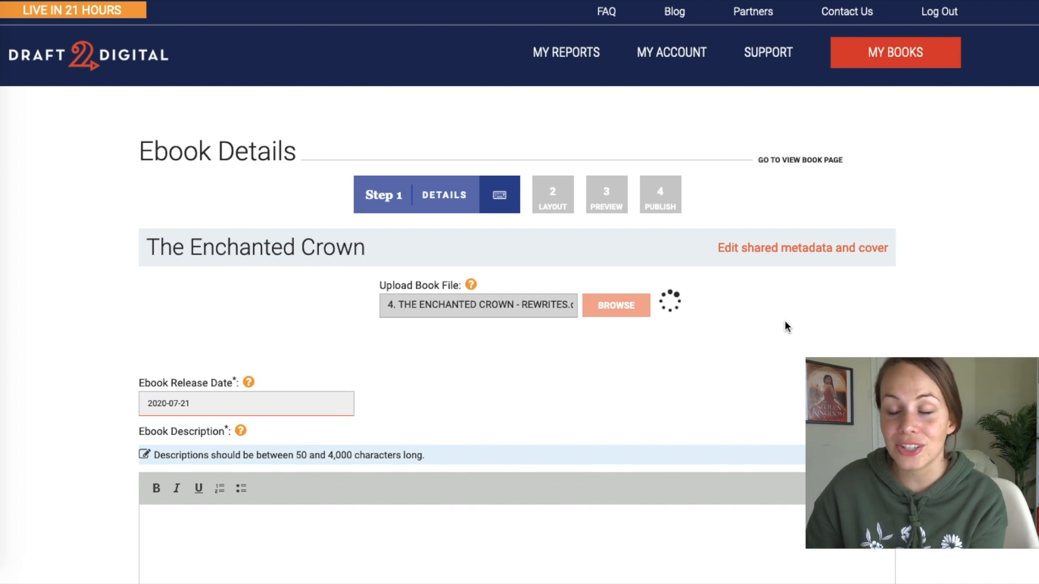
left_click(198, 407)
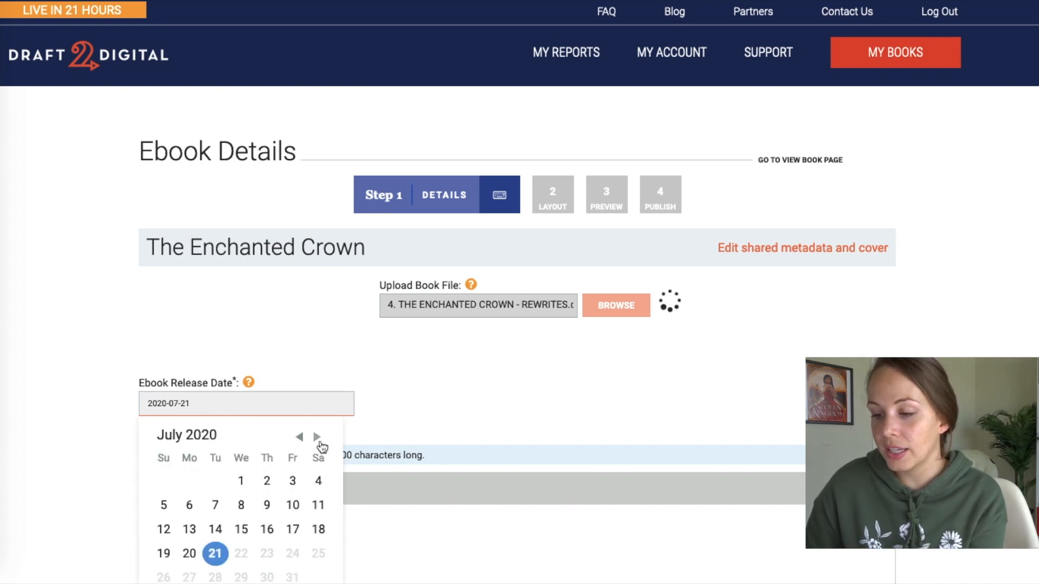
left_click(318, 438)
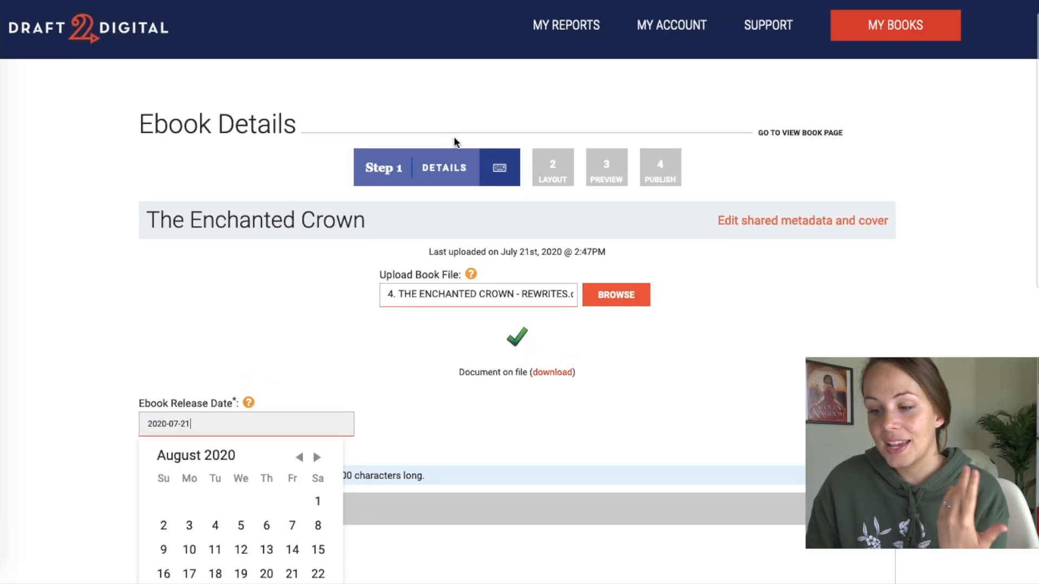
scroll(453, 138, "up", 1)
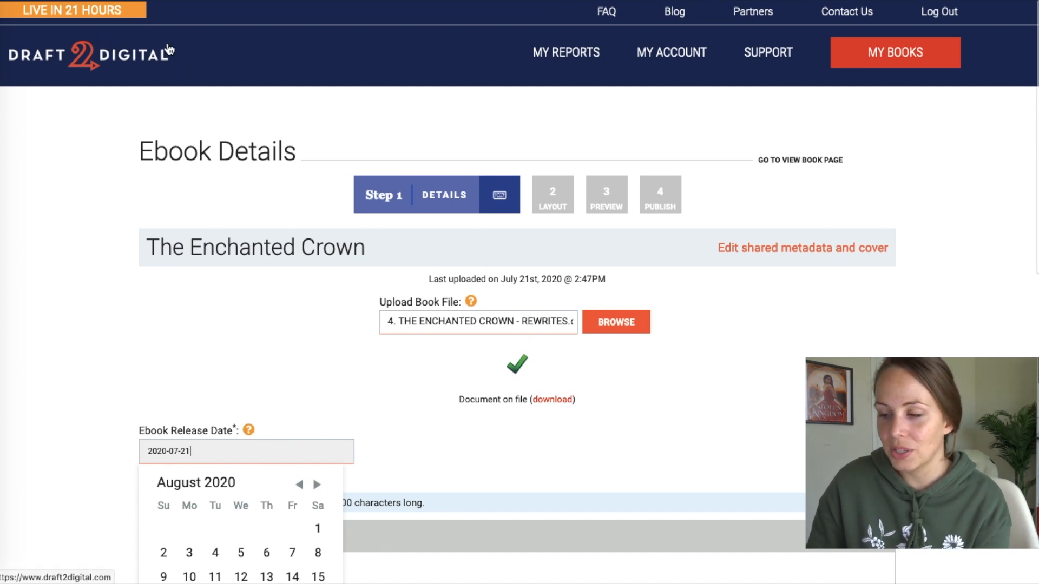
- Move the calendar forward to March 2021 and pick the 23rd as the ebook release date
scroll(348, 86, "down", 5)
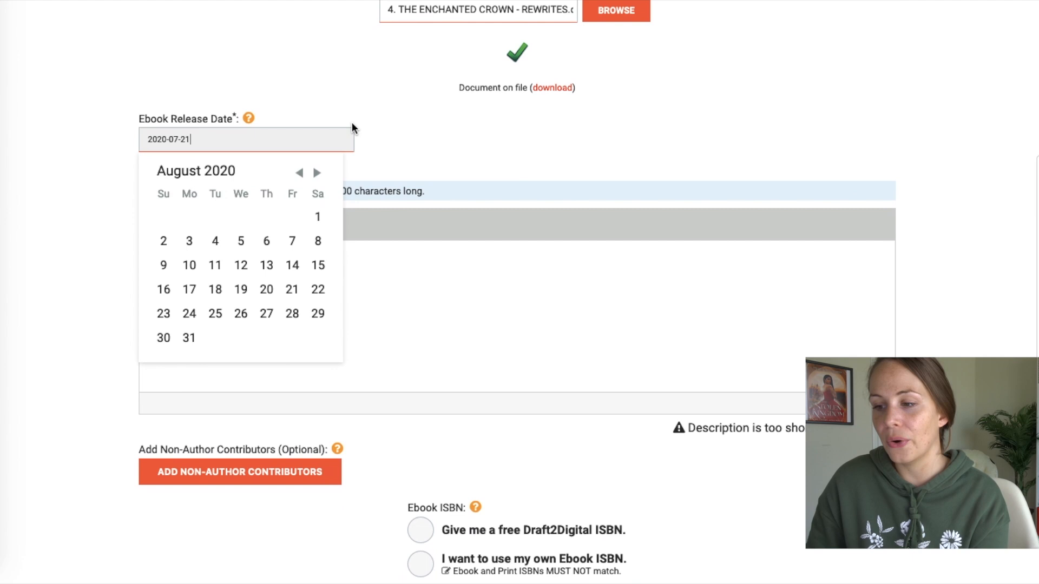
left_click(319, 173)
left_click(318, 175)
left_click(318, 174)
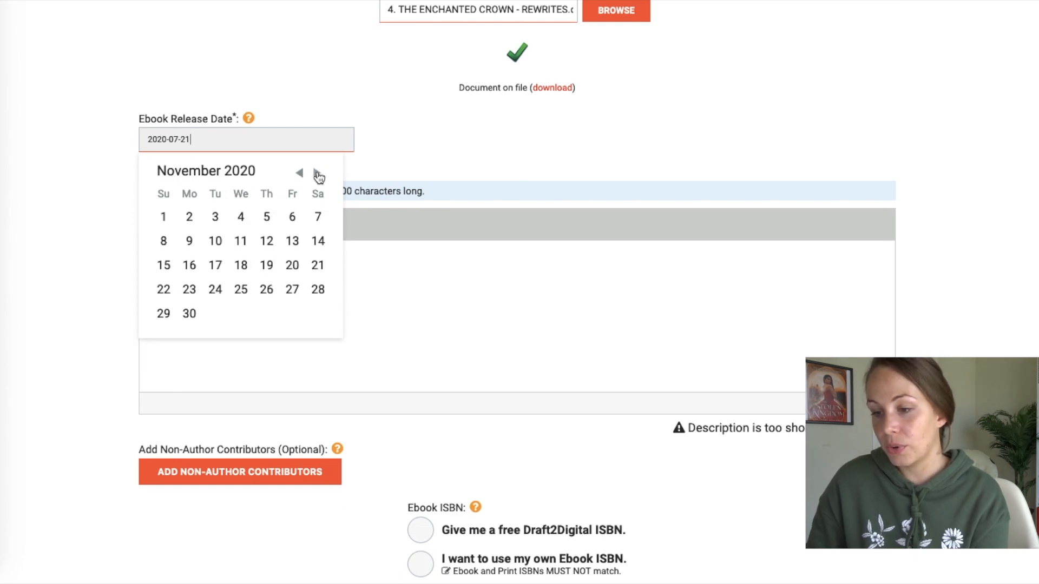
left_click(318, 173)
left_click(318, 174)
left_click(319, 173)
left_click(318, 174)
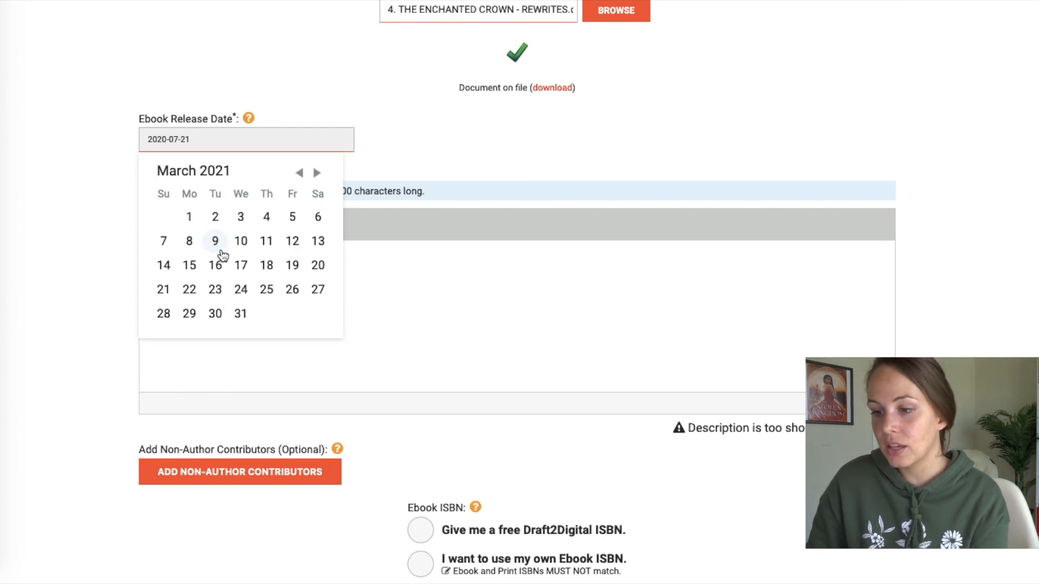
left_click(214, 292)
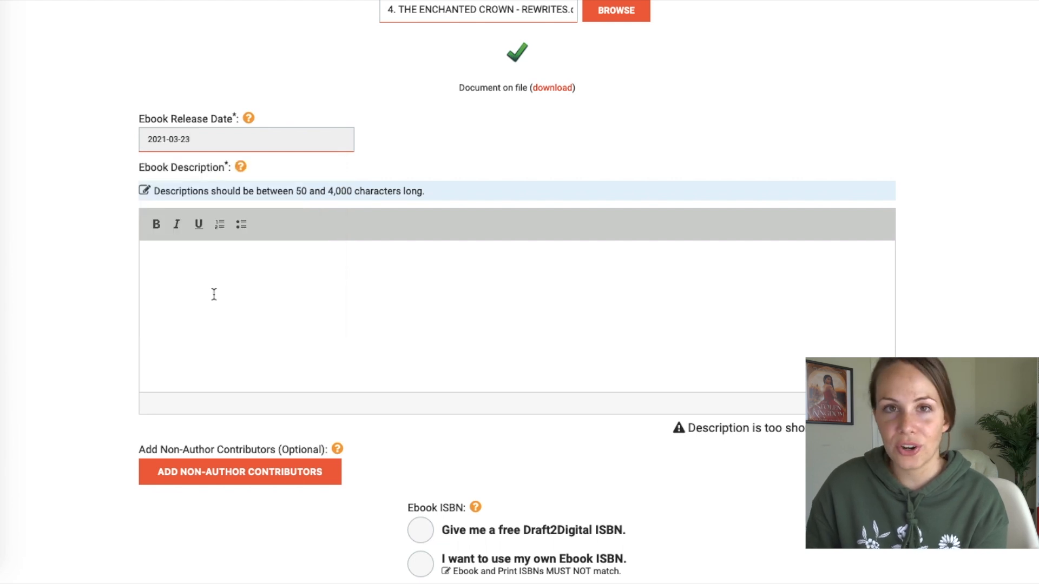
left_click(213, 294)
scroll(214, 293, "up", 1)
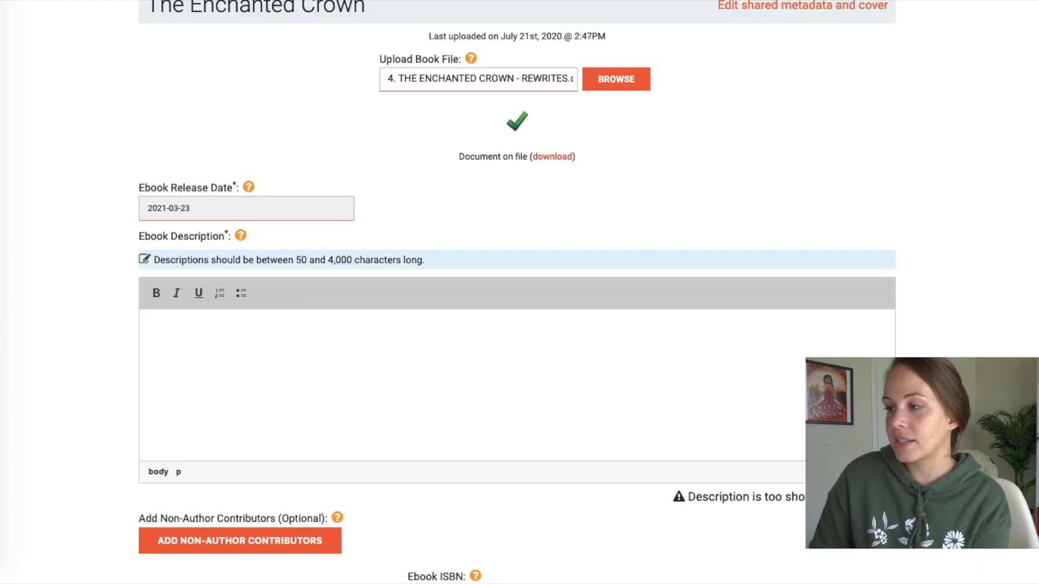
key("ctrl+Tab")
- Copy the Full Blurb text from the Upload Notes document and return to Draft2Digital
scroll(484, 356, "down", 8)
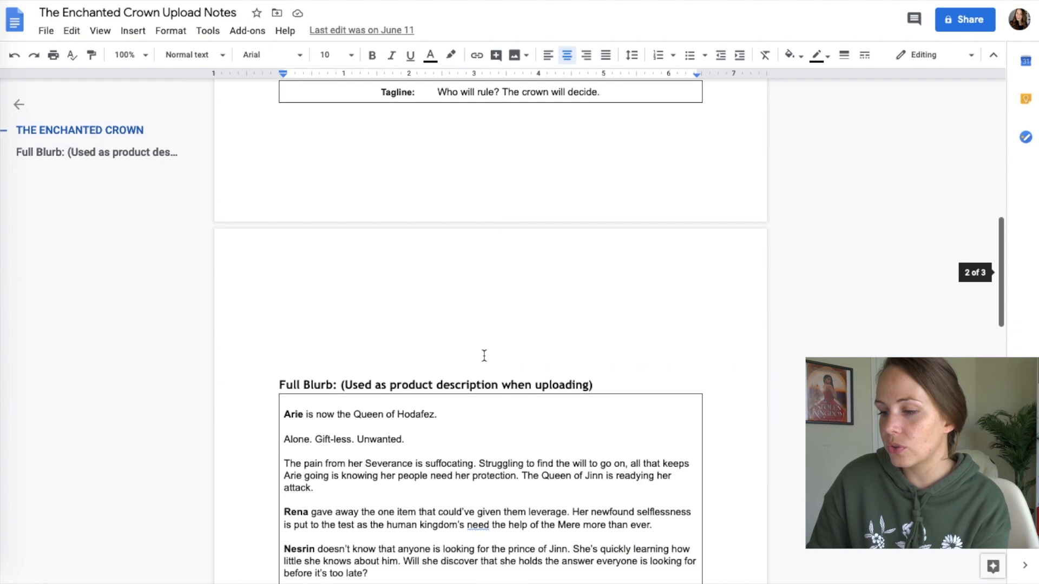
scroll(484, 356, "down", 8)
scroll(483, 353, "up", 5)
left_click_drag(285, 220, 550, 330)
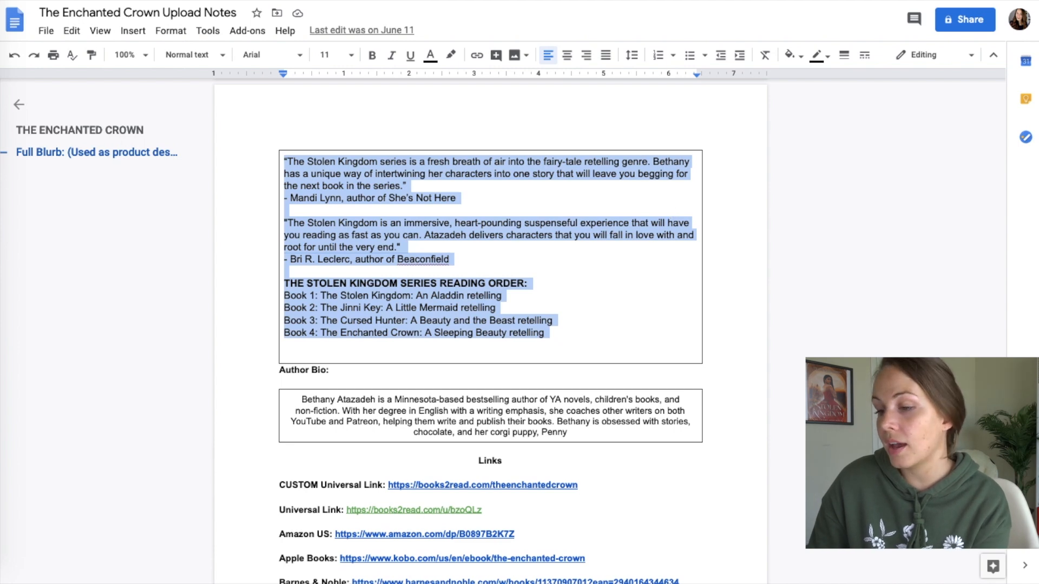
key("ctrl+Tab")
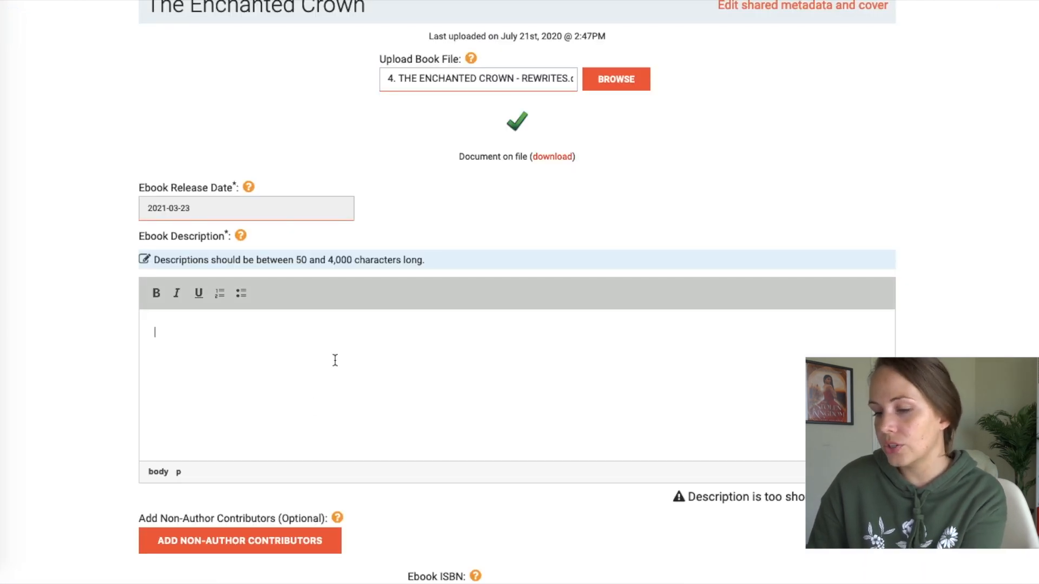
- Paste the blurb into the ebook description and make its opening line bold italic
type("\"The Stolen Kingdom is an immersive, heart-pounding suspenseful experience that will have you reading as fast as you can. Atazadeh delivers characters that you will fall in love with and root for until the very end.\" - Bri R. Leclerc, author of Beaconfield  THE STOLEN KINGDOM SERIES READING ORDER: Book 1: The Stolen Kingdom: An Aladdin retelling Book 2: The Jinni Key: A Little Mermaid retelling Book 3: The Cursed Hunter: A Beauty and the Beast retelling Book 4: The Enchanted Crown: A Sleeping Beauty retelling")
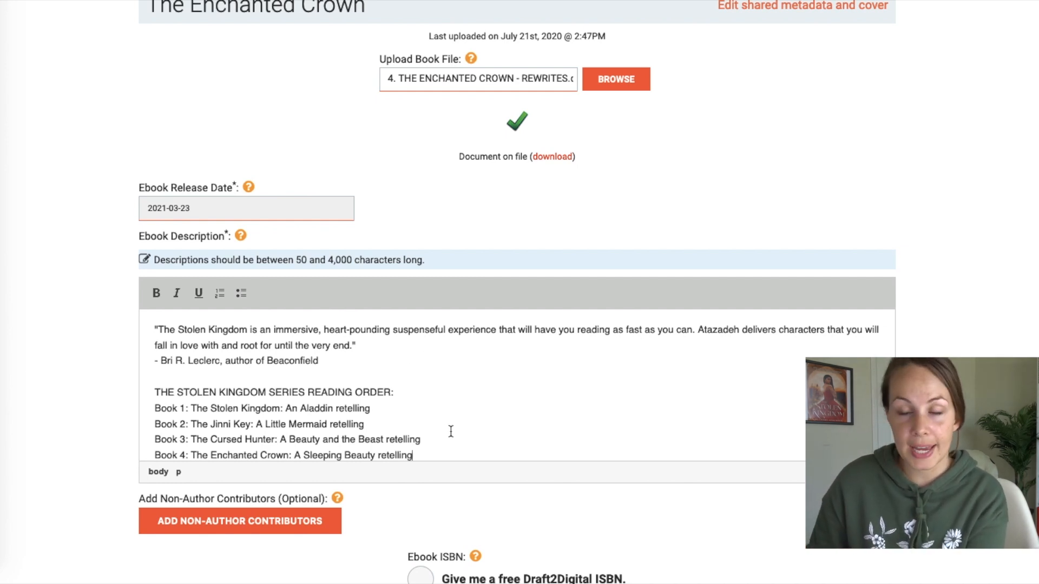
scroll(451, 432, "up", 2)
scroll(451, 432, "up", 8)
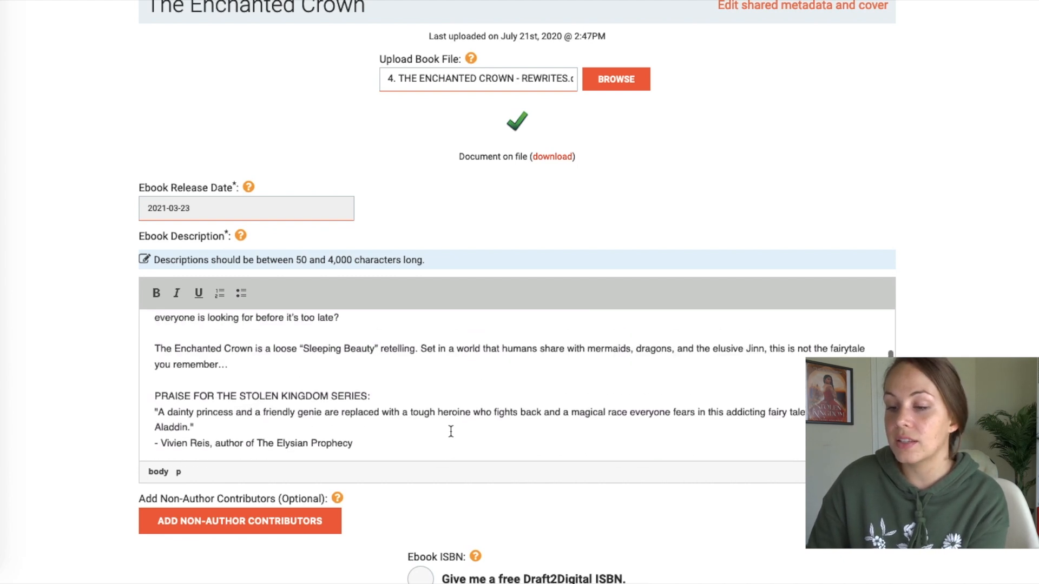
scroll(450, 431, "up", 3)
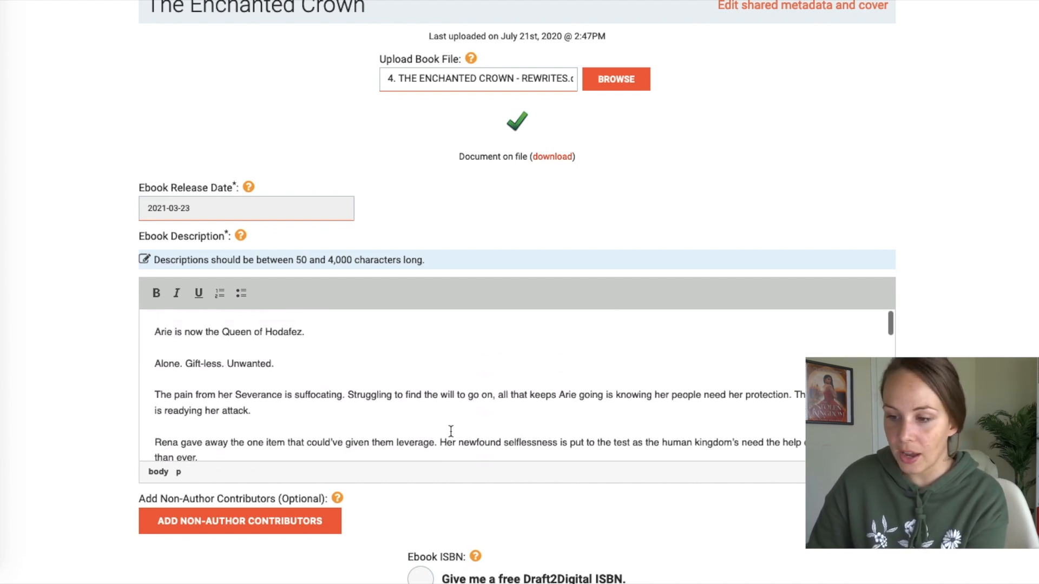
left_click_drag(171, 333, 135, 332)
left_click_drag(318, 331, 132, 325)
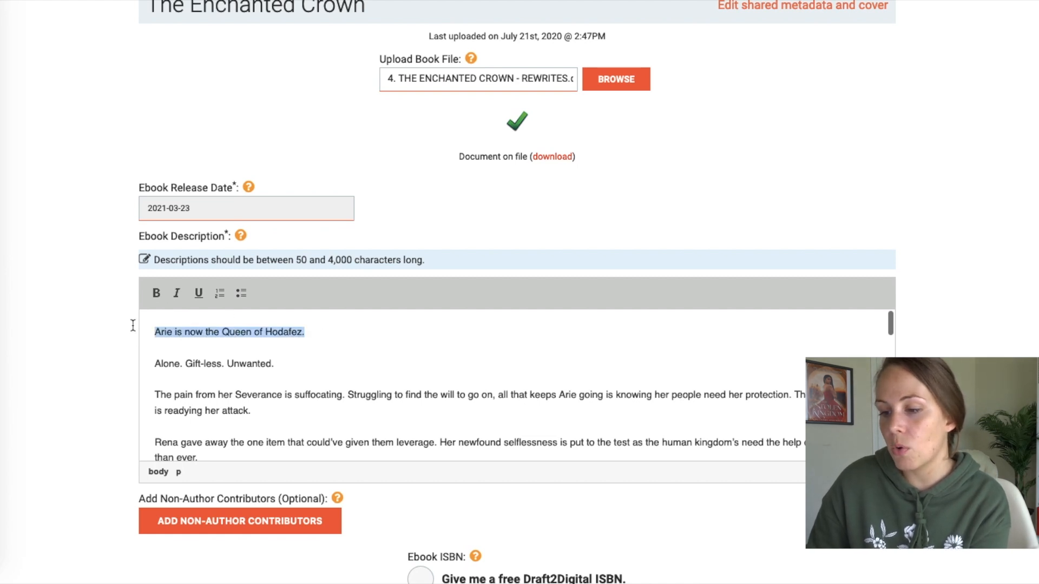
left_click(177, 292)
left_click(157, 293)
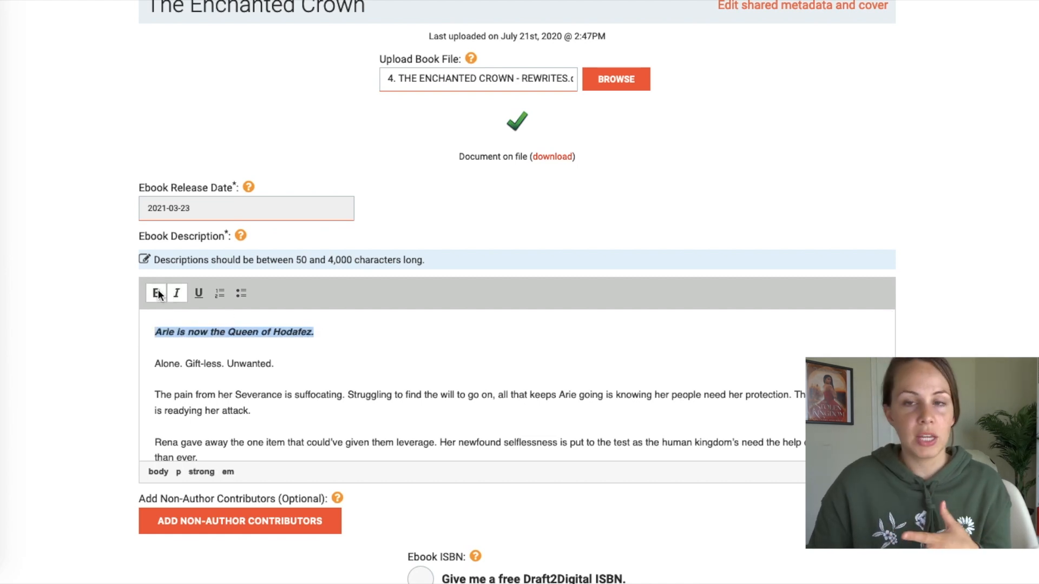
left_click(178, 295)
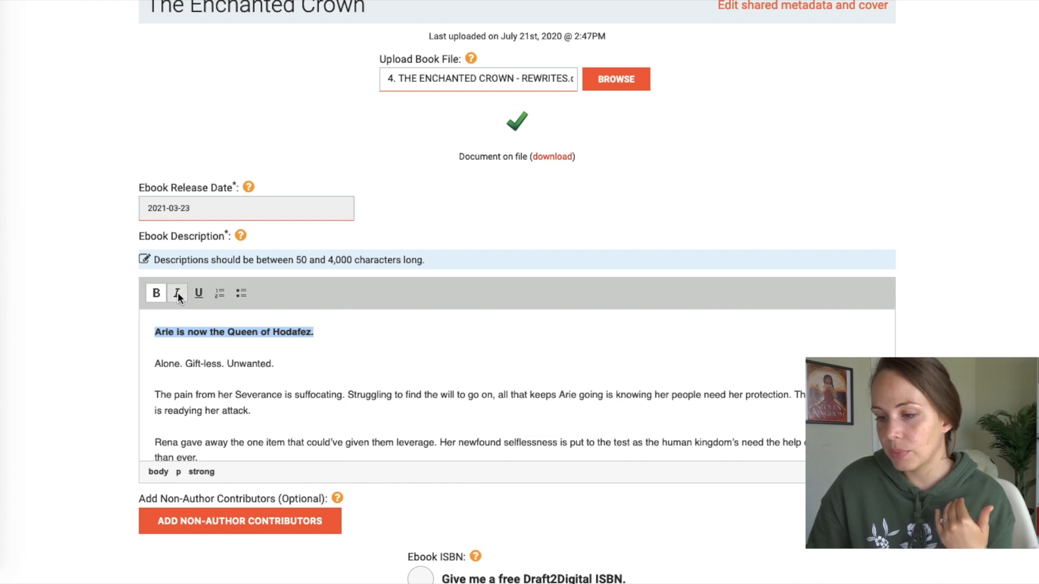
left_click(177, 295)
- Bold the character names Rena and Nesrin in the description
scroll(236, 364, "down", 2)
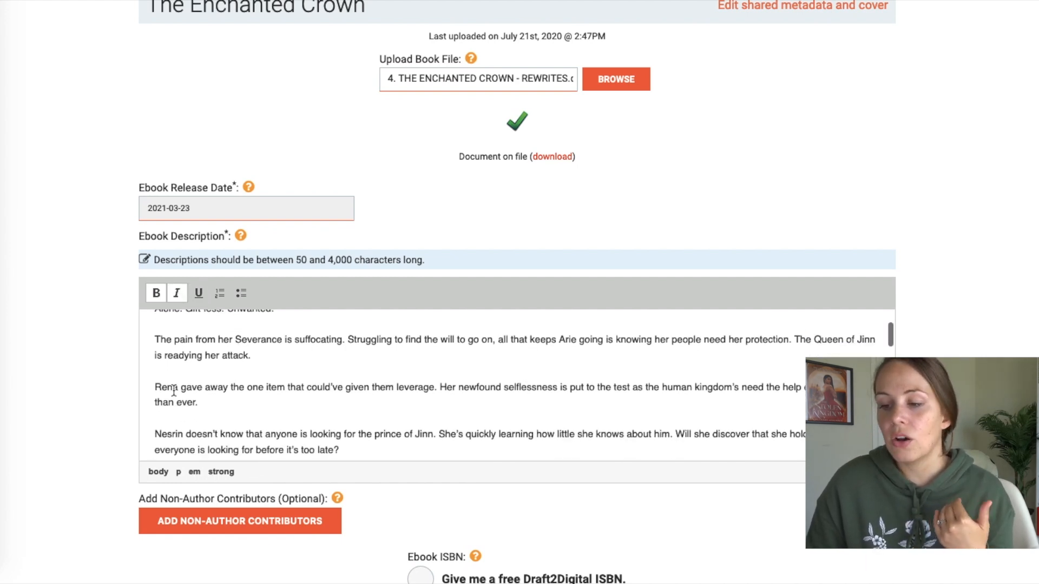
left_click_drag(160, 387, 154, 388)
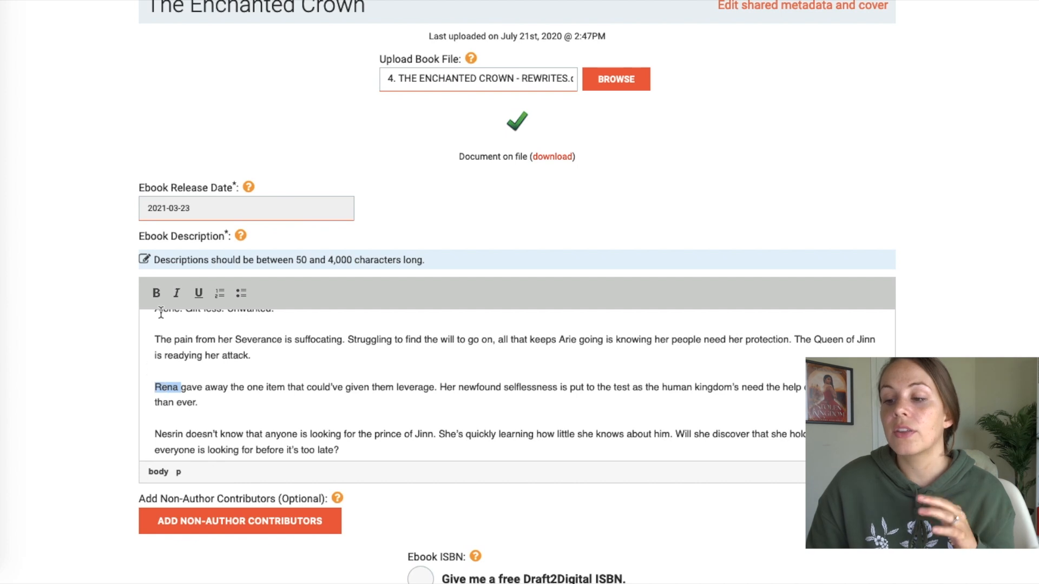
left_click(155, 293)
left_click_drag(188, 436, 151, 434)
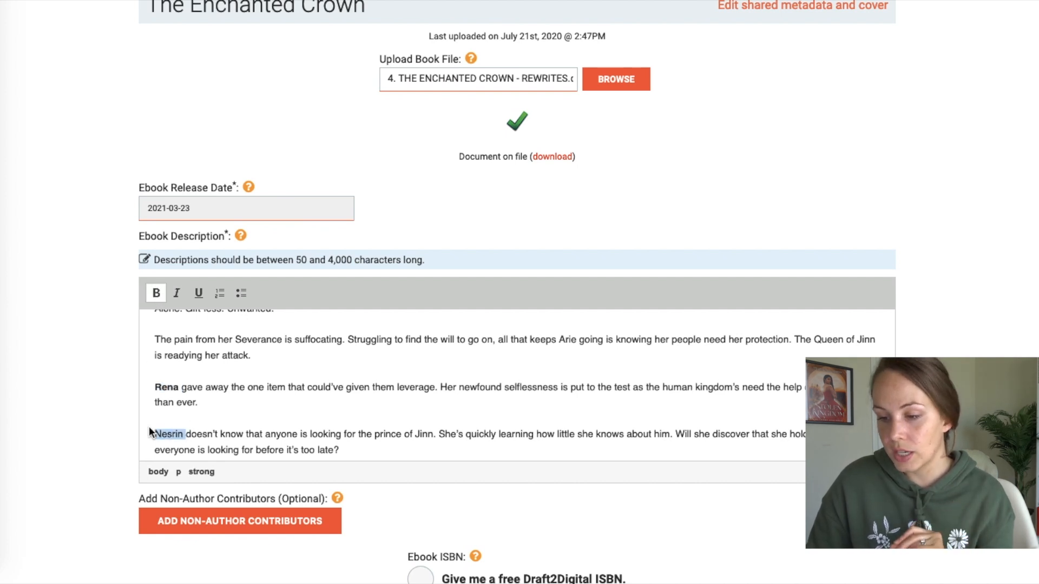
left_click(156, 294)
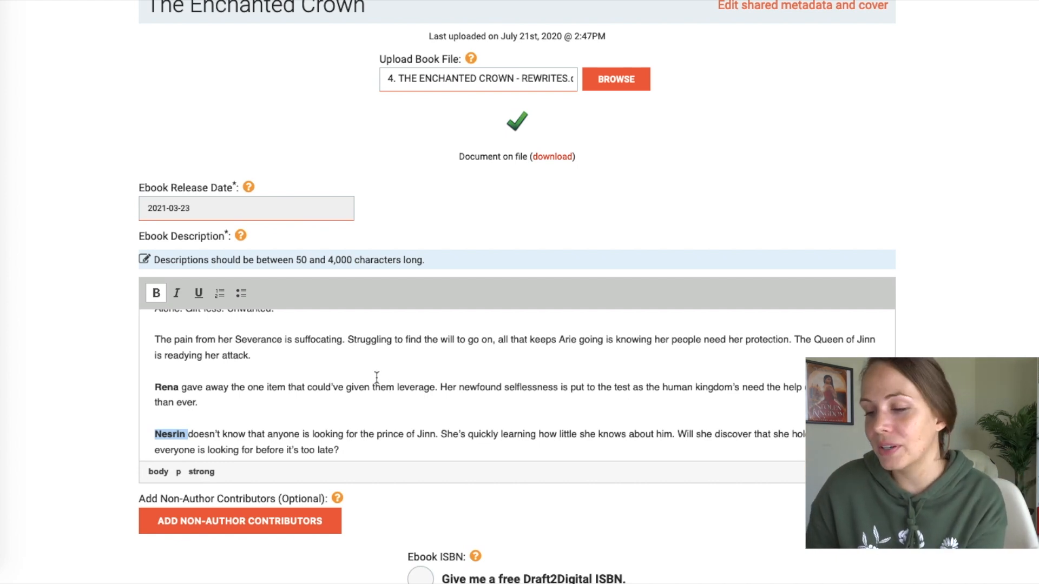
- Bold the Sleeping Beauty retelling paragraph and the PRAISE FOR THE STOLEN KINGDOM SERIES heading
scroll(351, 384, "down", 3)
left_click(245, 399)
left_click_drag(244, 399, 137, 384)
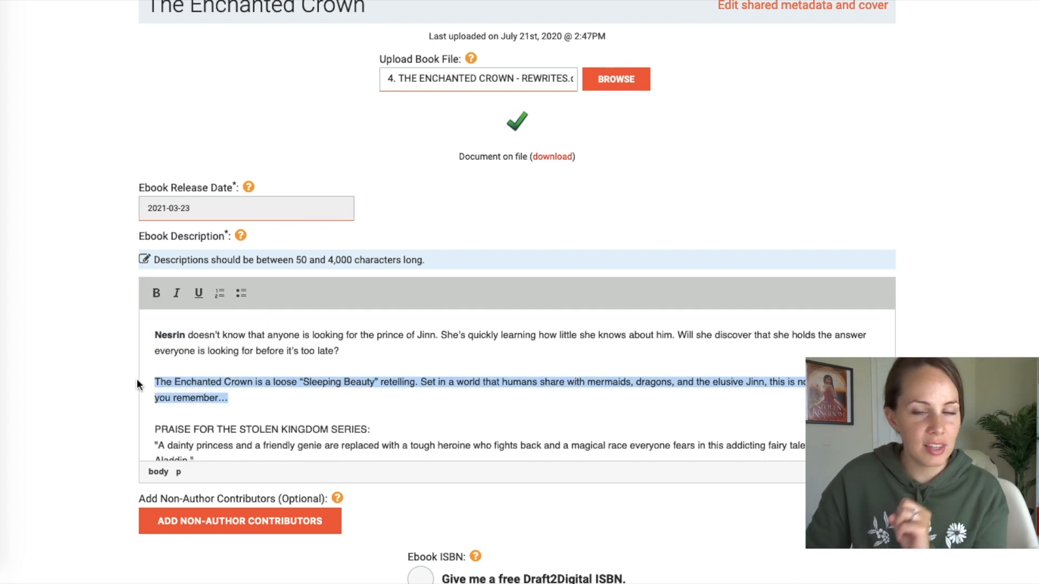
left_click(157, 293)
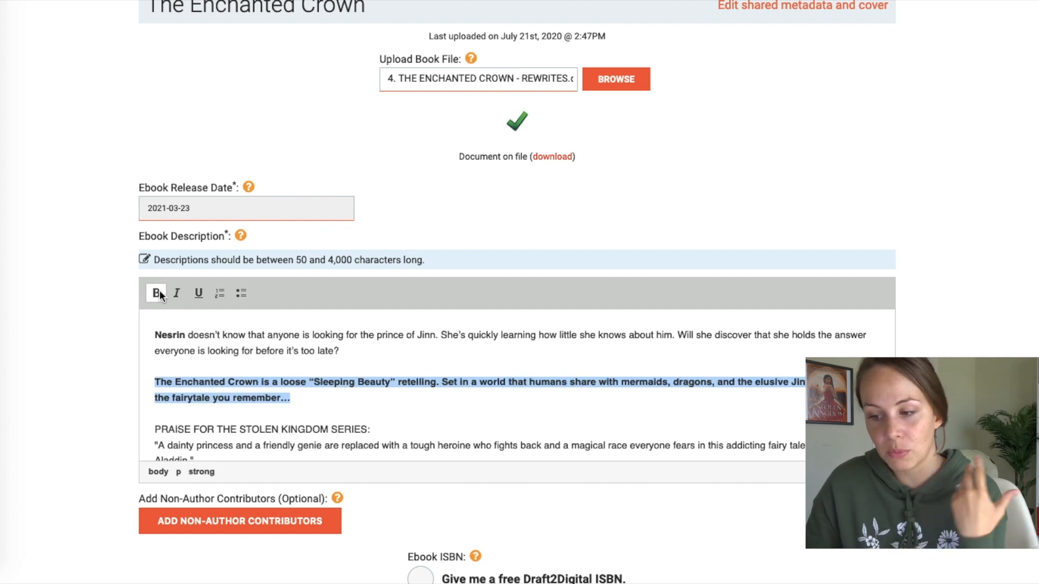
left_click_drag(372, 430, 154, 430)
left_click(156, 293)
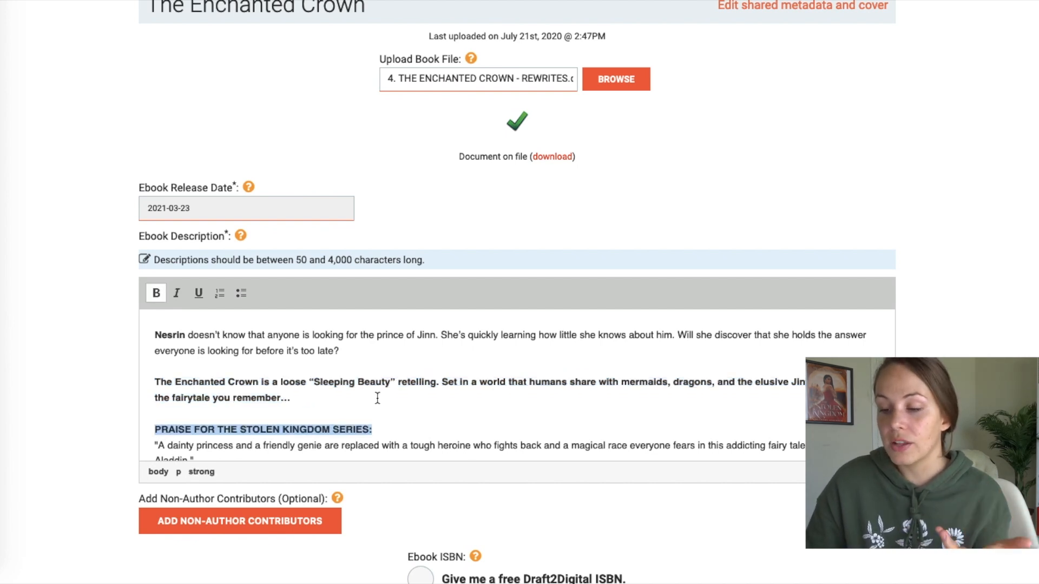
scroll(377, 398, "down", 10)
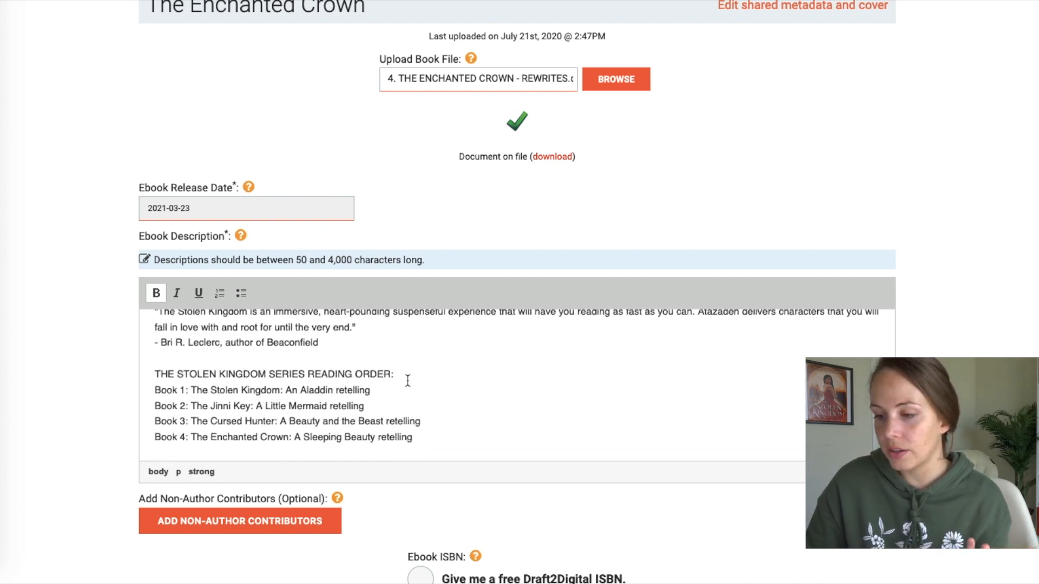
left_click_drag(407, 381, 147, 360)
- Bold the series reading-order heading and choose the free Draft2Digital ISBN
left_click(152, 294)
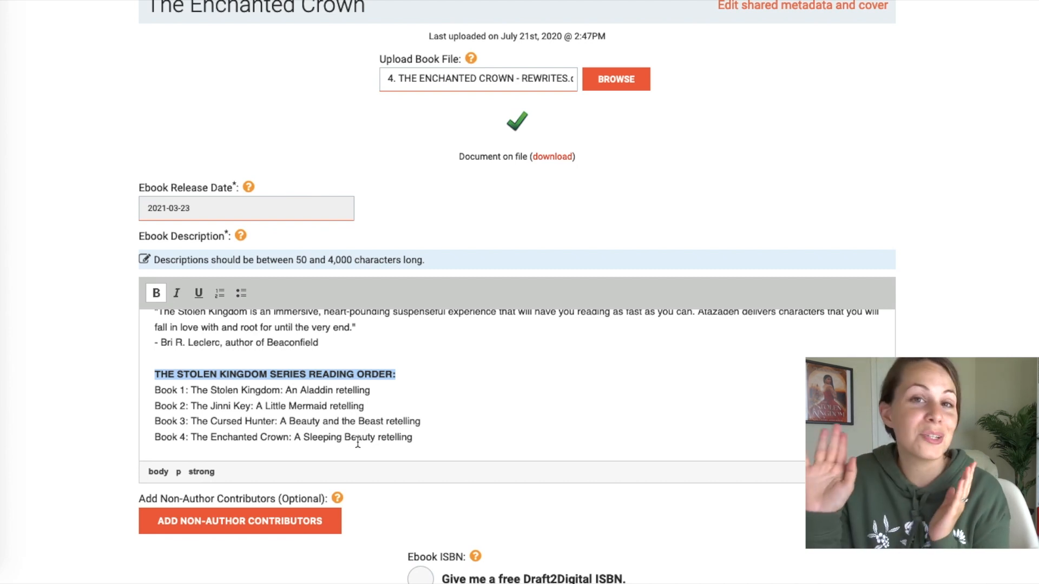
scroll(667, 397, "down", 3)
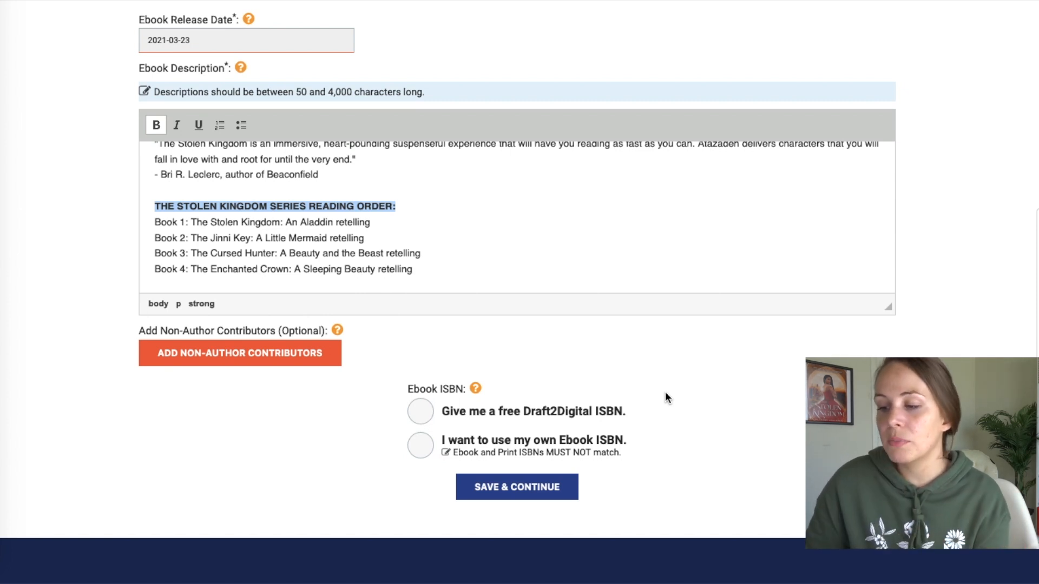
left_click(421, 414)
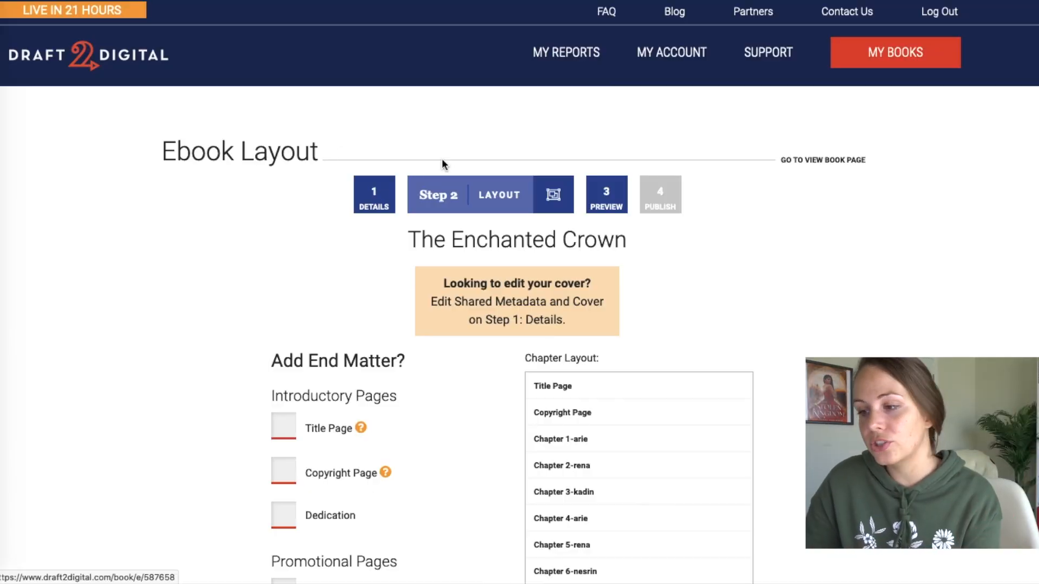
- Scroll down the Ebook Layout page and tick Teaser under Promotional Pages for The Enchanted Crown
scroll(794, 233, "down", 5)
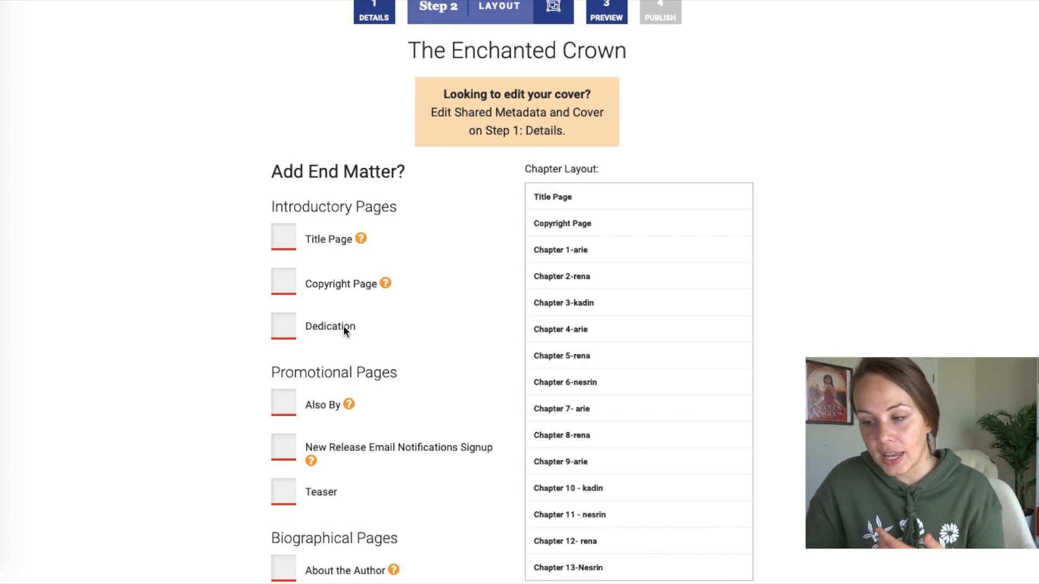
scroll(334, 491, "down", 3)
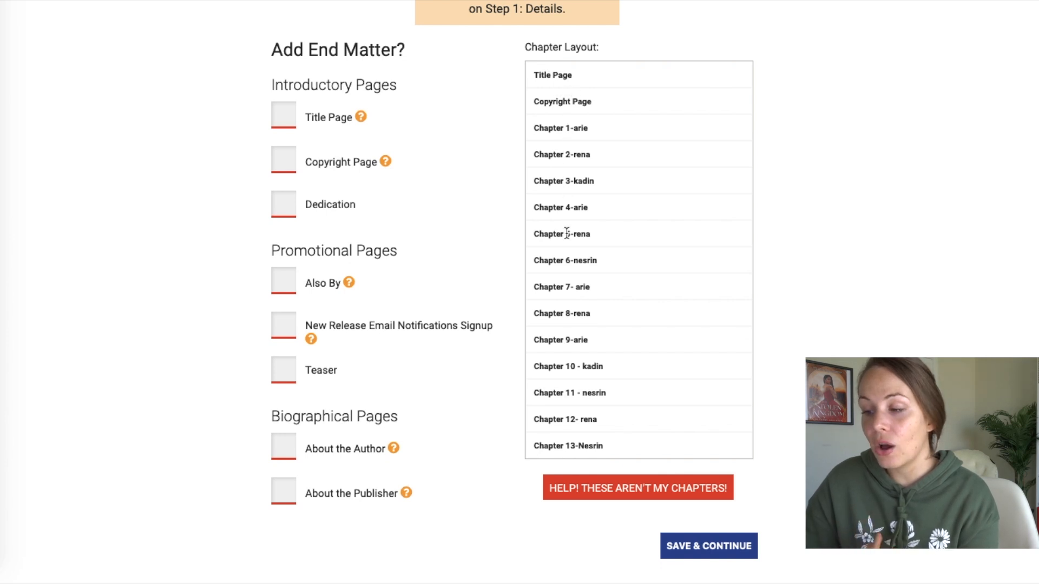
scroll(573, 294, "down", 7)
scroll(572, 295, "down", 5)
scroll(621, 441, "up", 12)
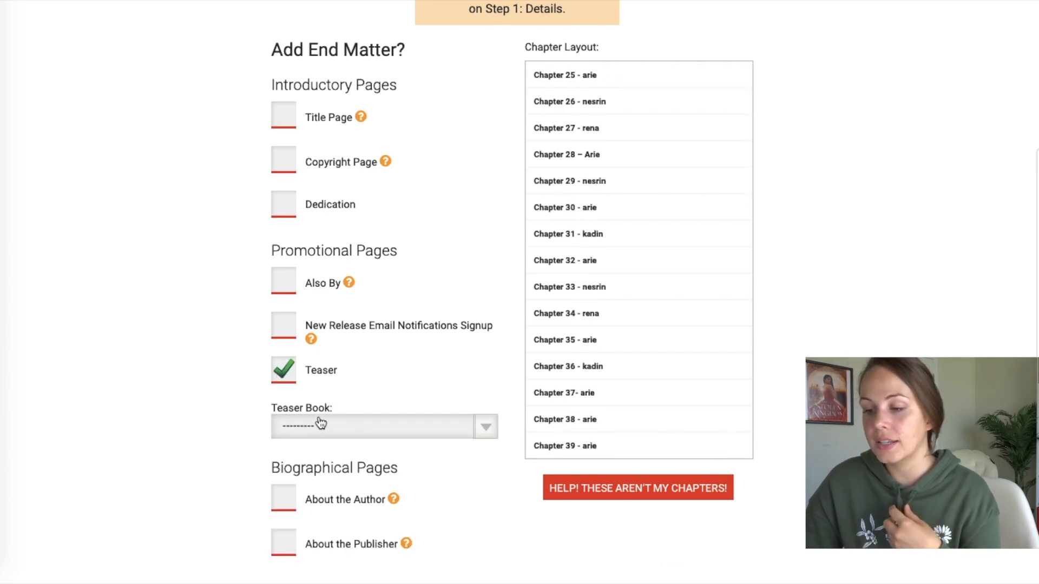
left_click(320, 424)
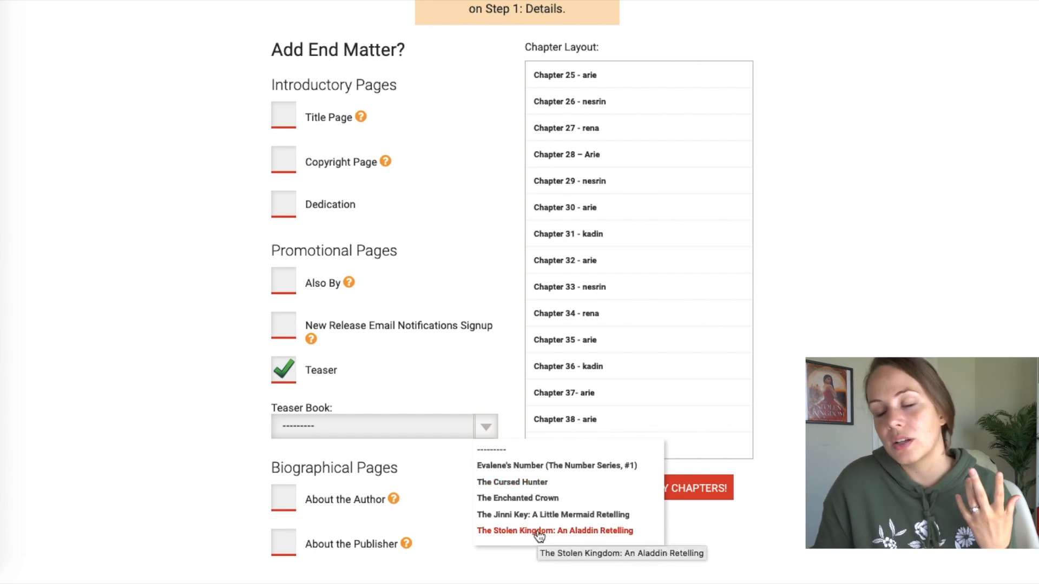
- Try Evalene's Number as the teaser book, then remove the Teaser from the end matter
left_click(543, 466)
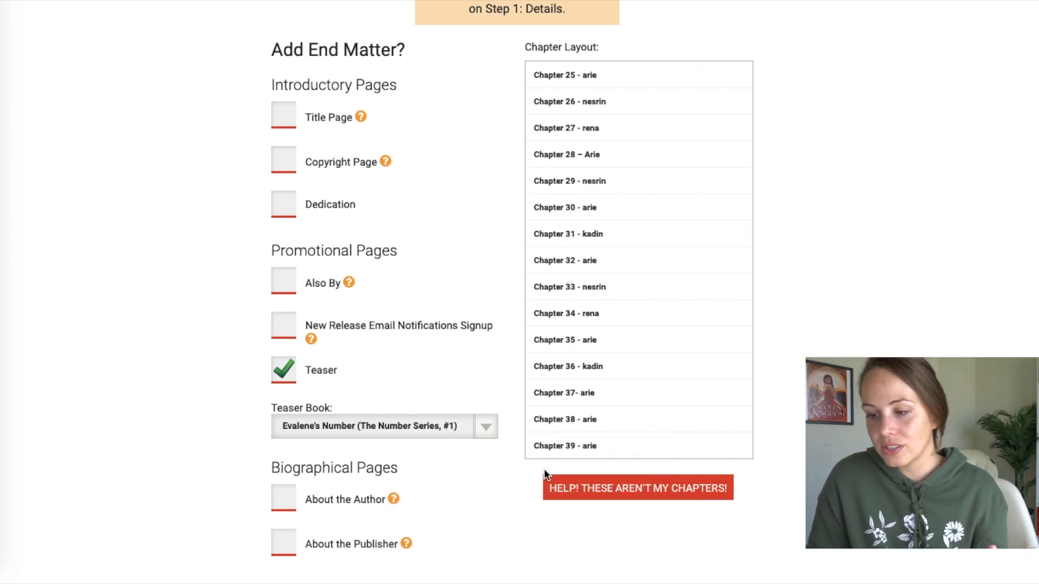
left_click(486, 427)
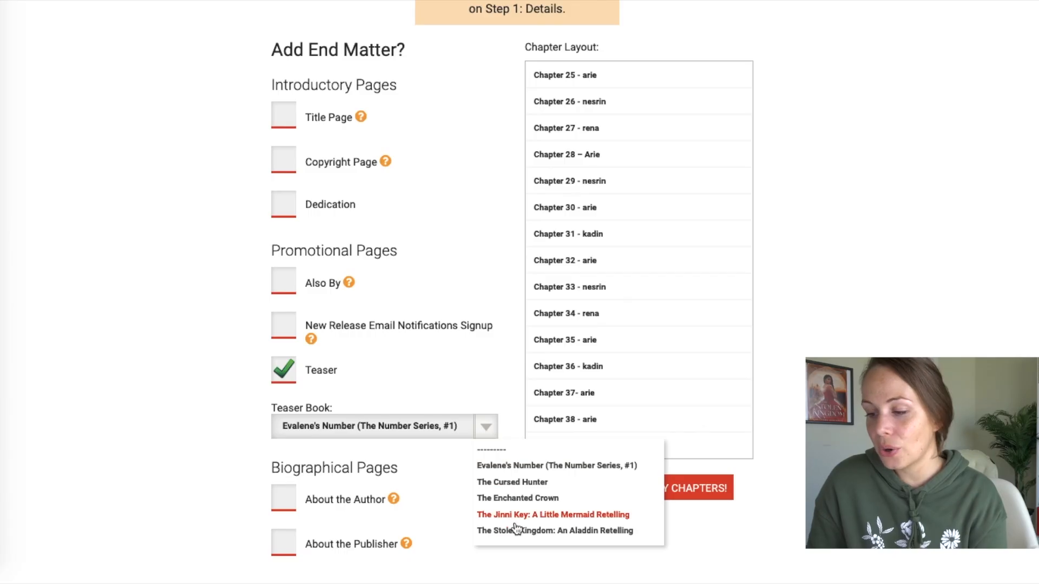
left_click(567, 550)
left_click(286, 373)
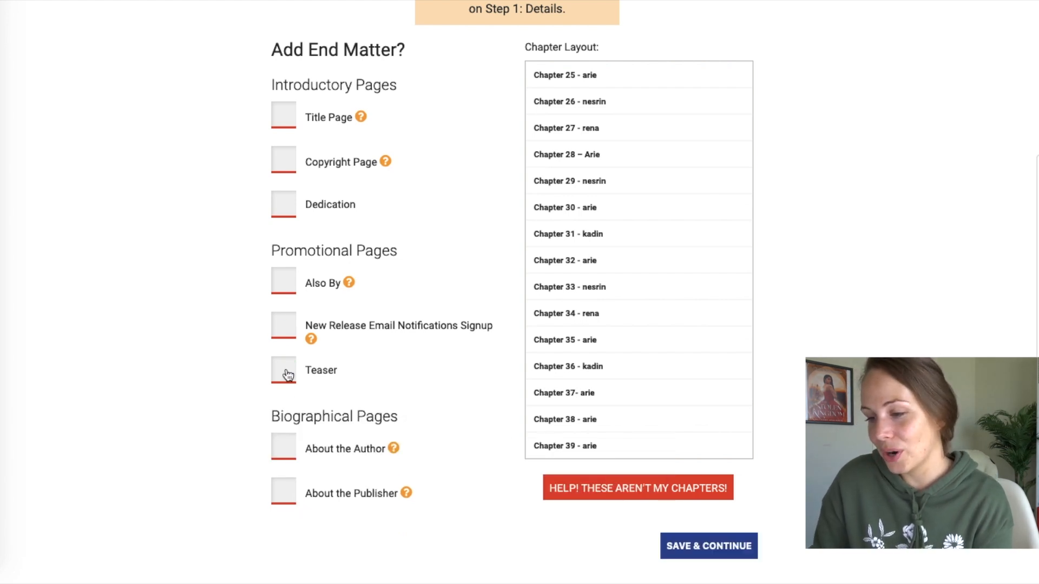
- Add a New Release Email Notifications Signup page and an Also By page placed at Both ends
left_click(284, 327)
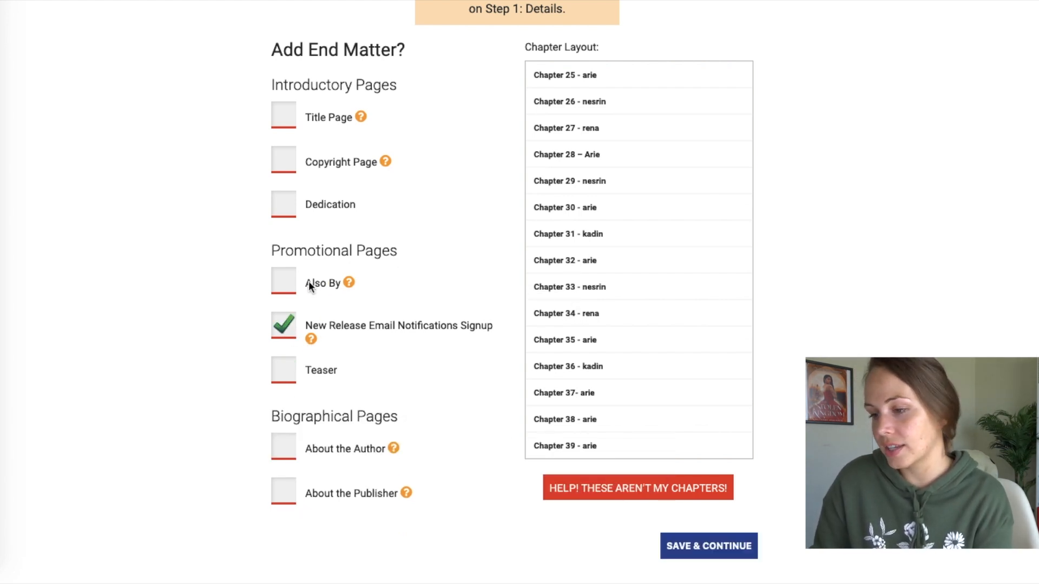
left_click(292, 284)
left_click(321, 349)
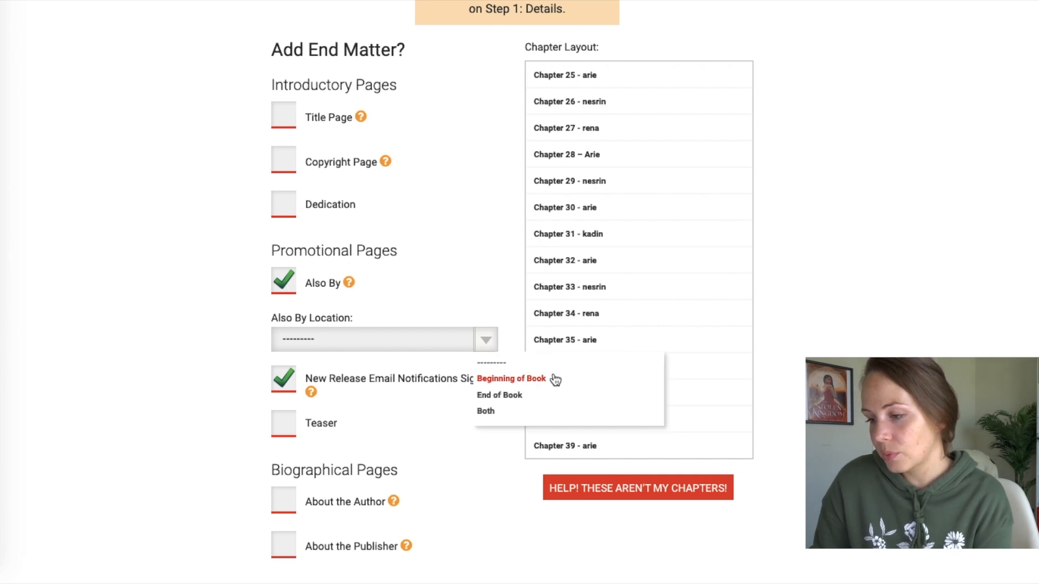
left_click(494, 413)
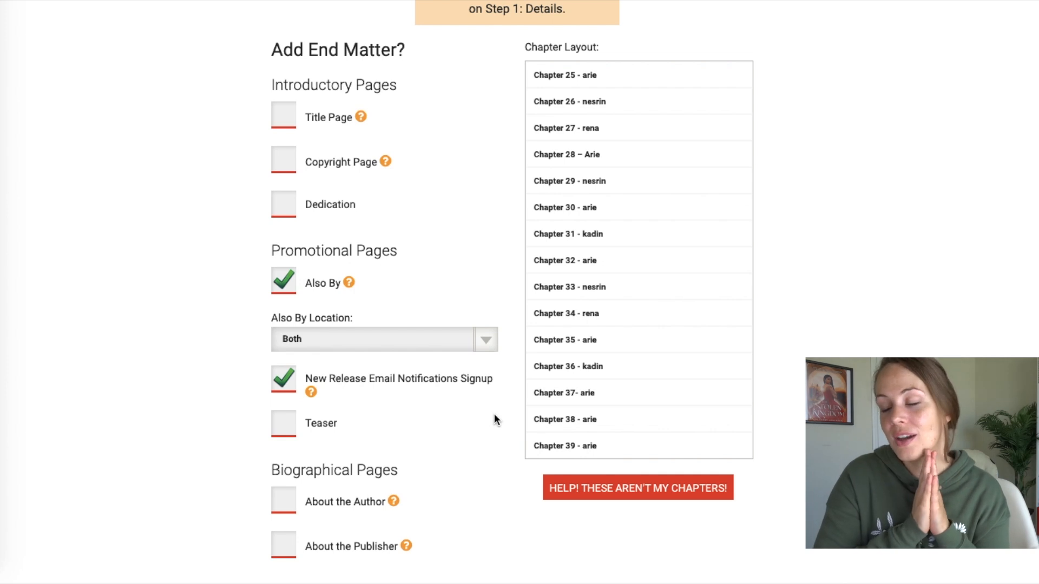
- Add a dedication reading 'To my most amazingest youtube viewers' and save the layout
left_click(283, 205)
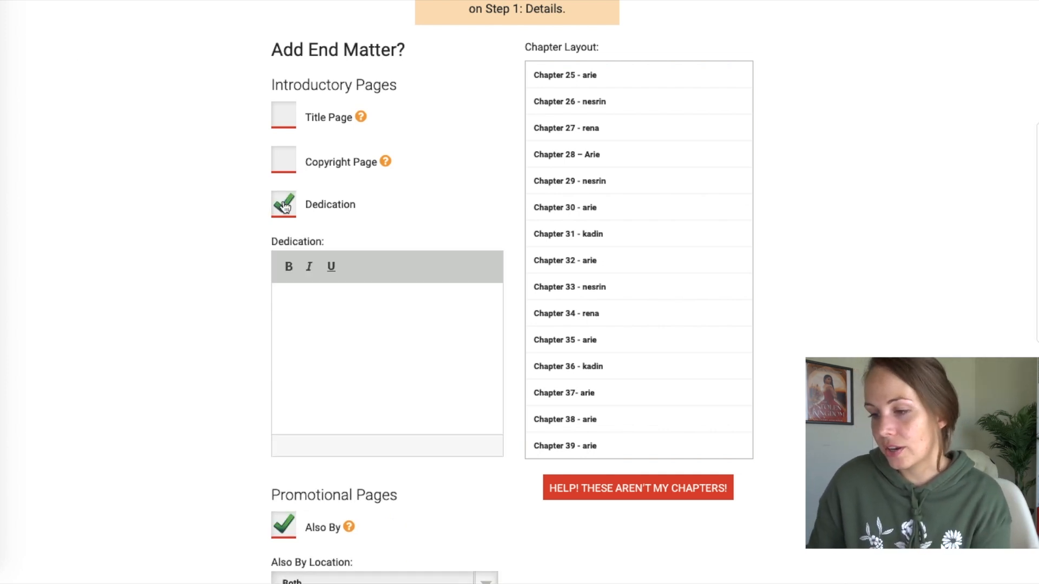
type("To my most amazingest yout")
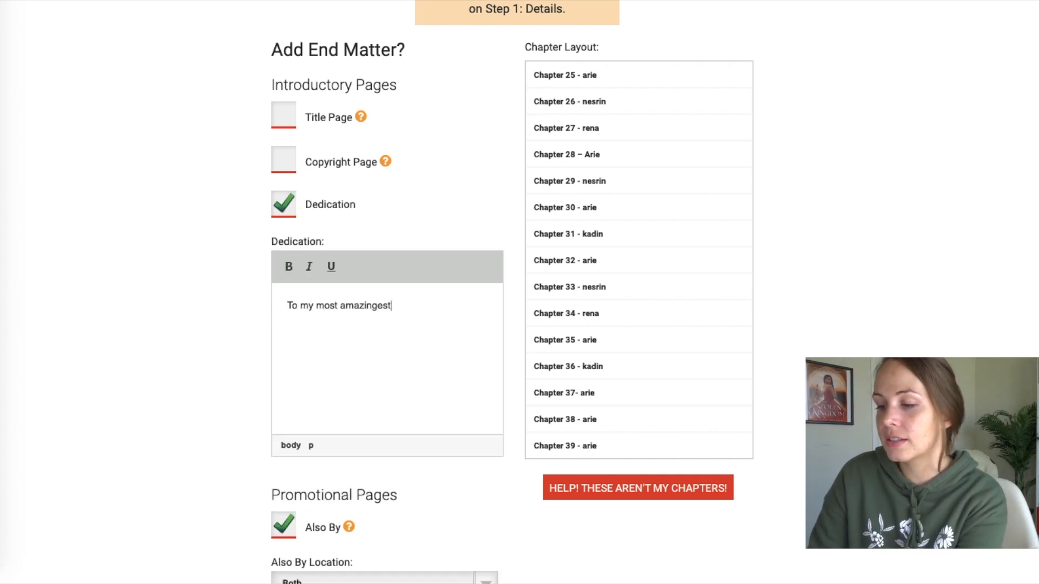
type("ube viewers")
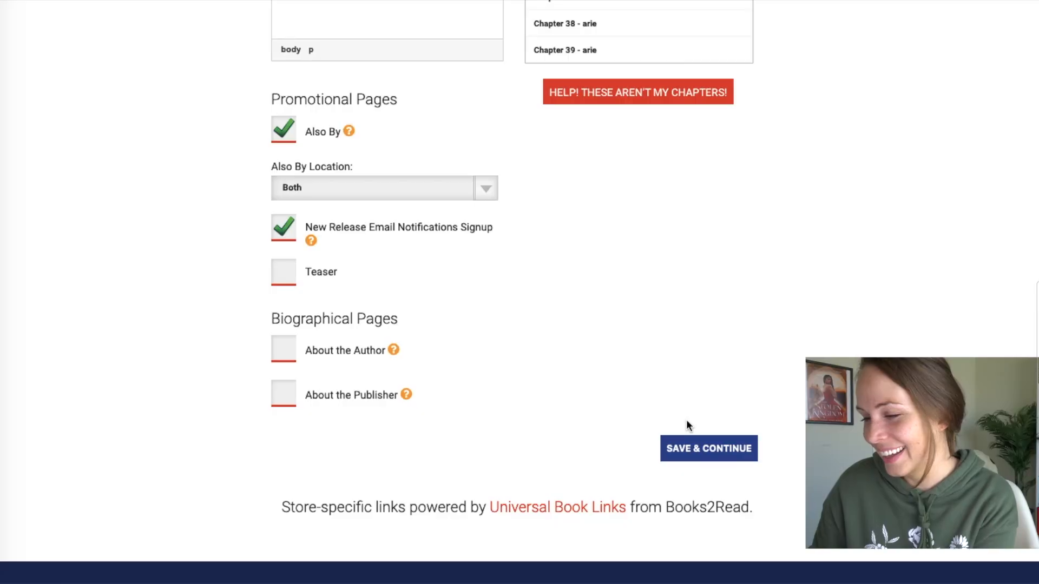
left_click(702, 458)
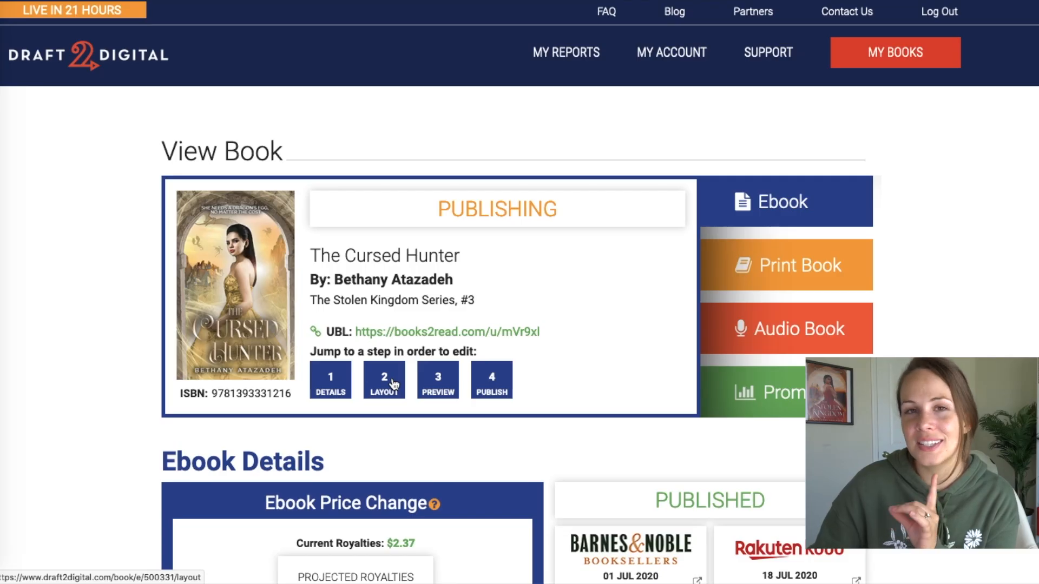
- Reopen The Cursed Hunter's Layout step and save it unchanged to reach the Ebook Preview
left_click(393, 385)
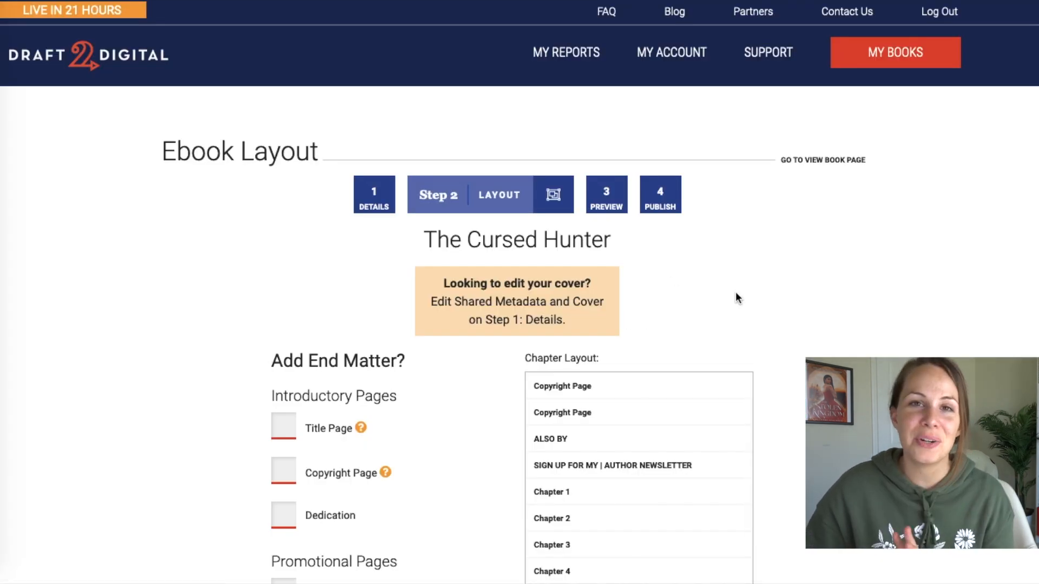
scroll(876, 207, "down", 4)
scroll(877, 207, "down", 8)
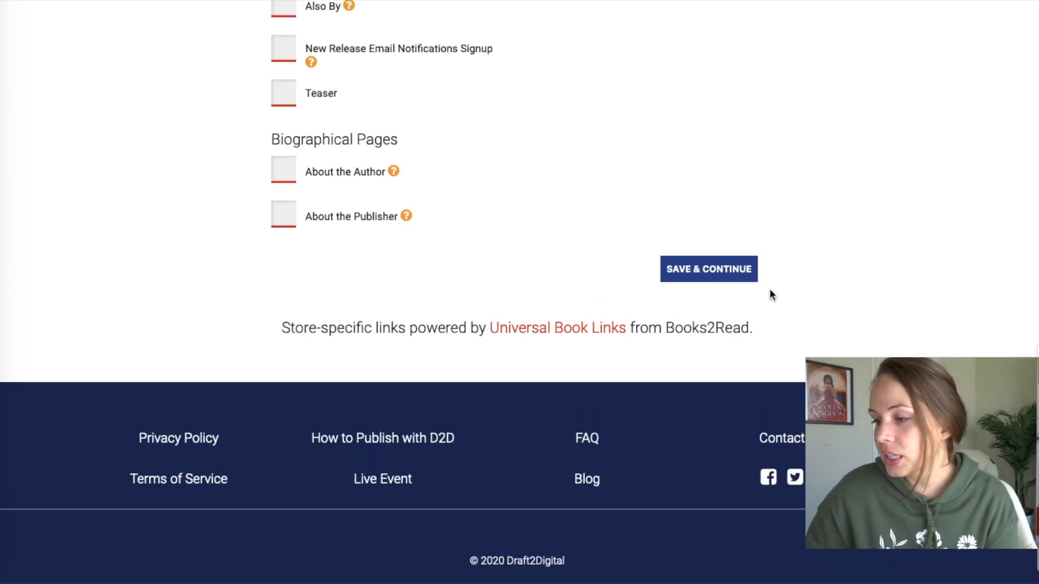
left_click(712, 275)
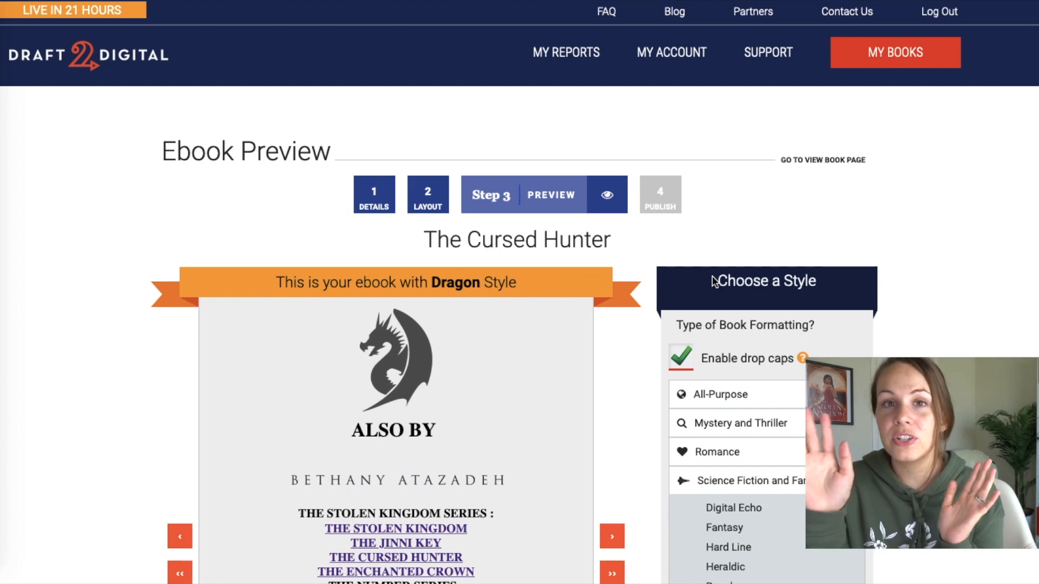
- Page the ebook preview forward to Chapter 1
scroll(559, 366, "down", 5)
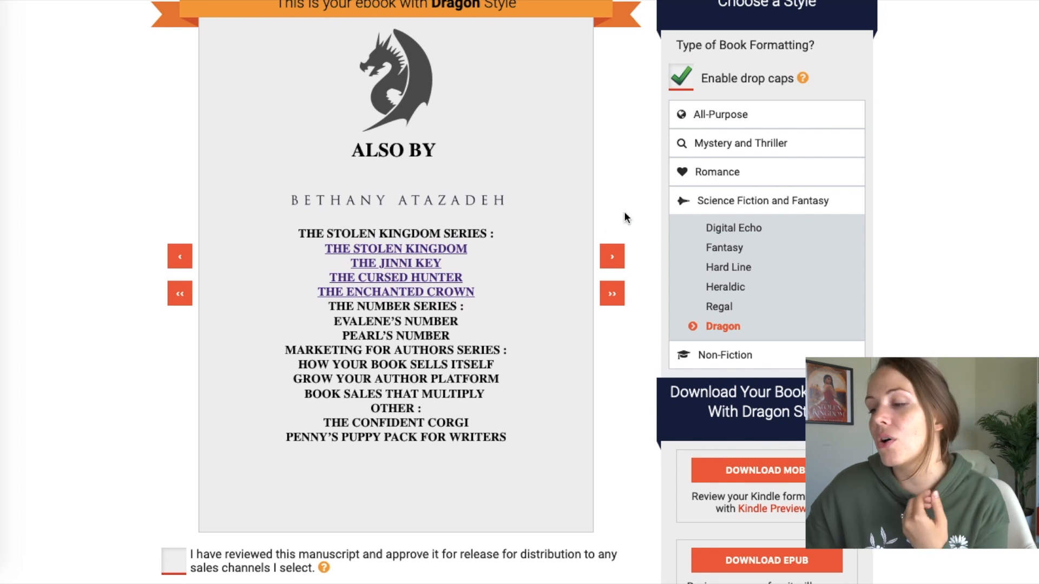
left_click(612, 257)
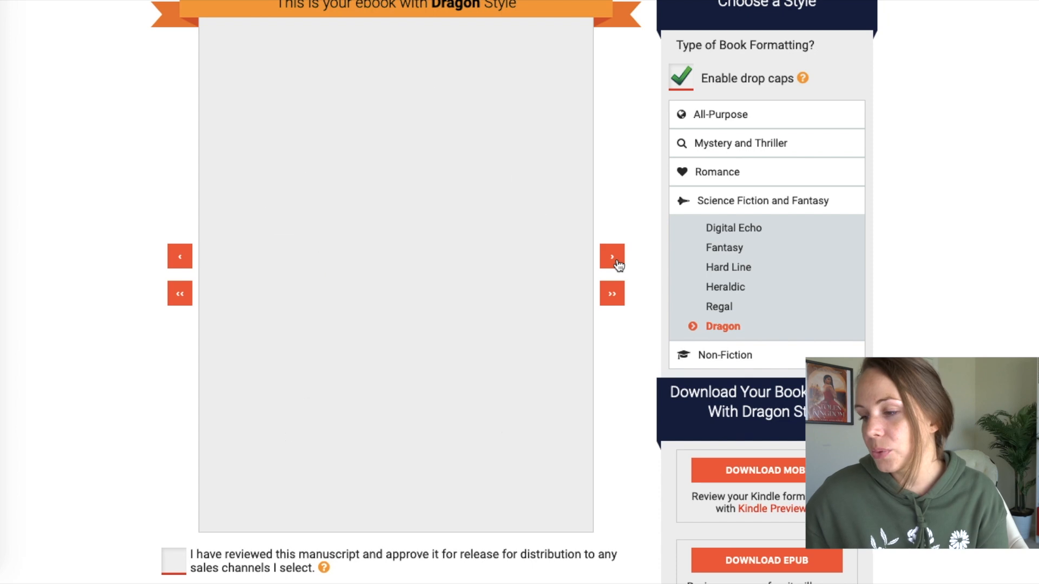
left_click(611, 256)
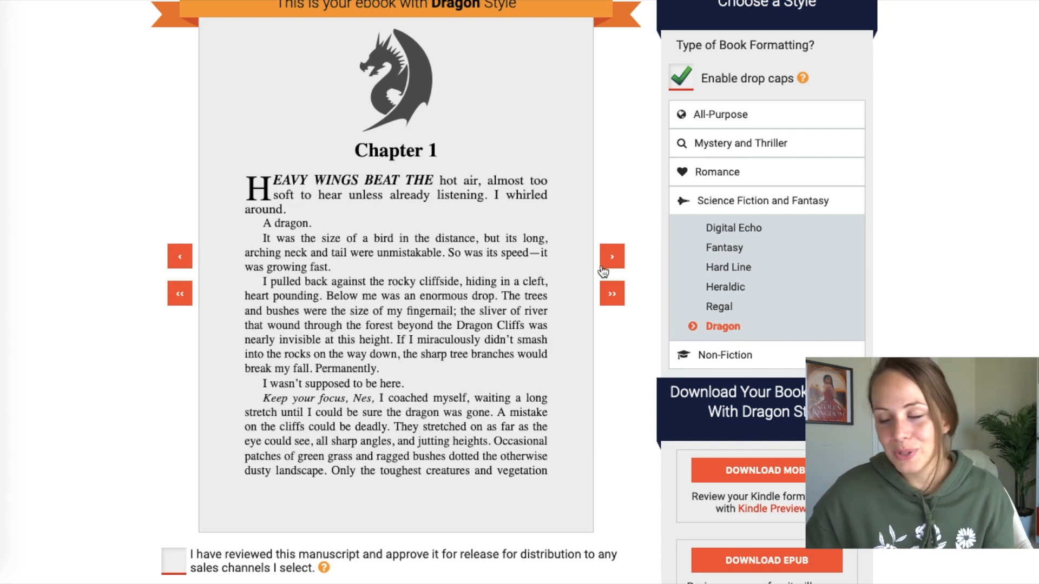
scroll(497, 354, "up", 4)
scroll(581, 262, "down", 2)
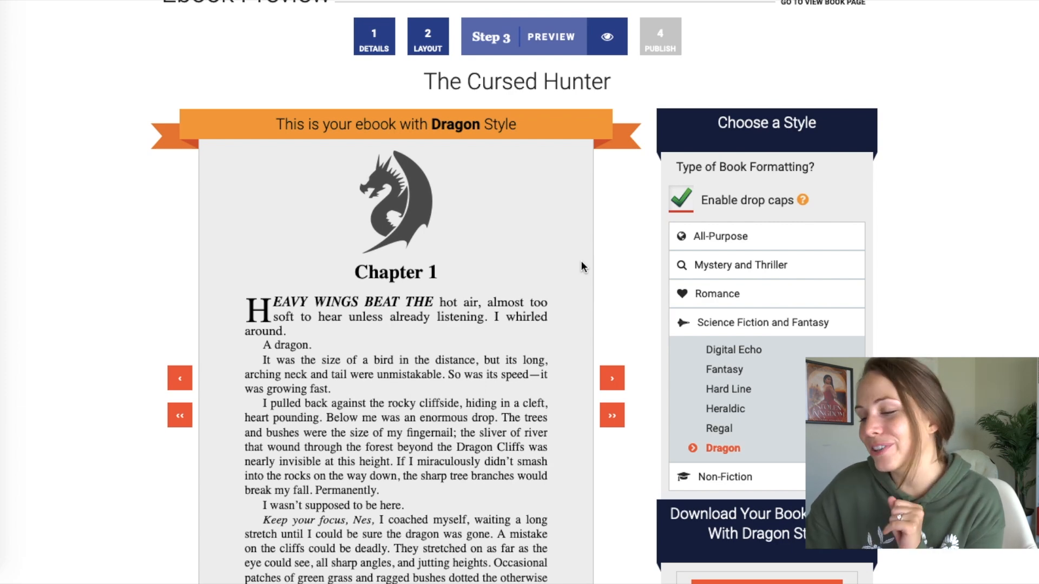
- Try the Regal, Heraldic, Hard Line, Fantasy and Digital Echo styles on the preview
left_click(719, 430)
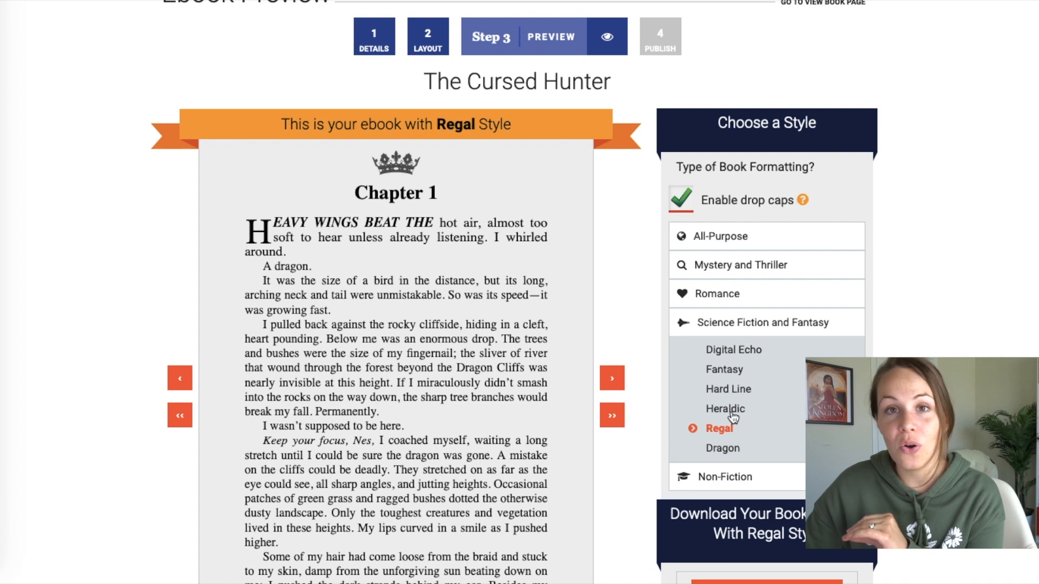
left_click(731, 412)
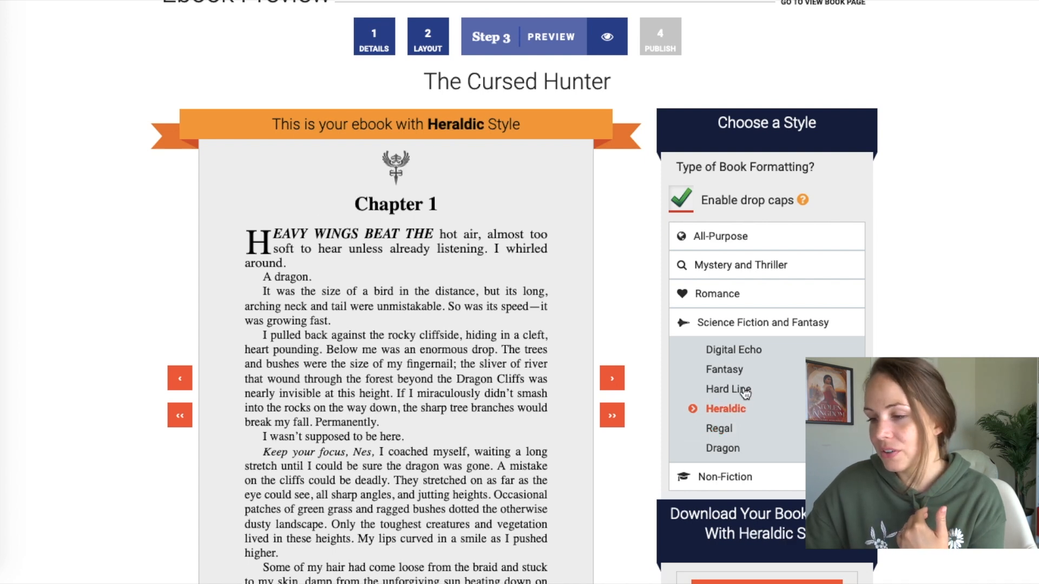
left_click(745, 392)
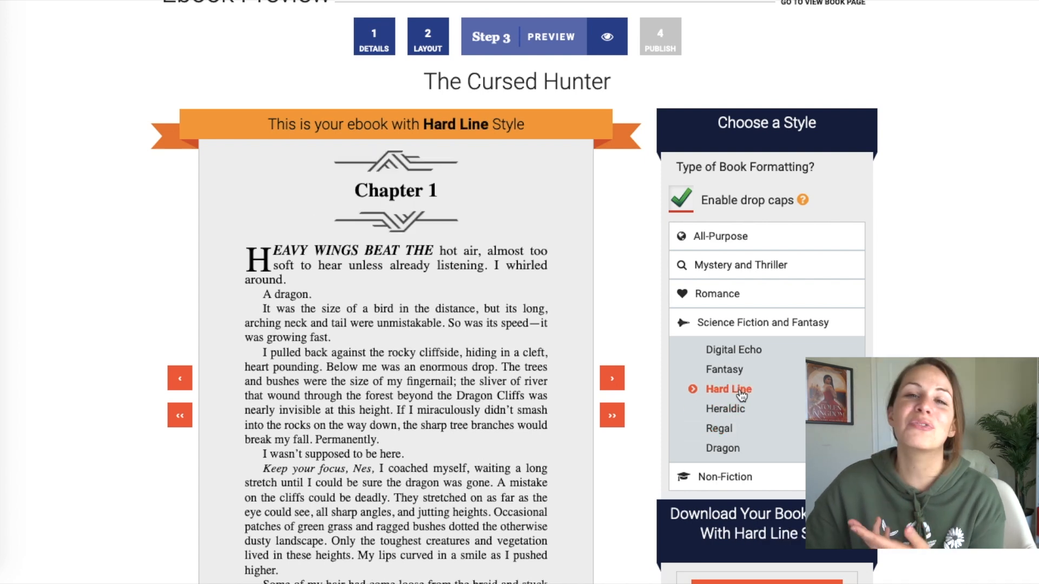
left_click(736, 373)
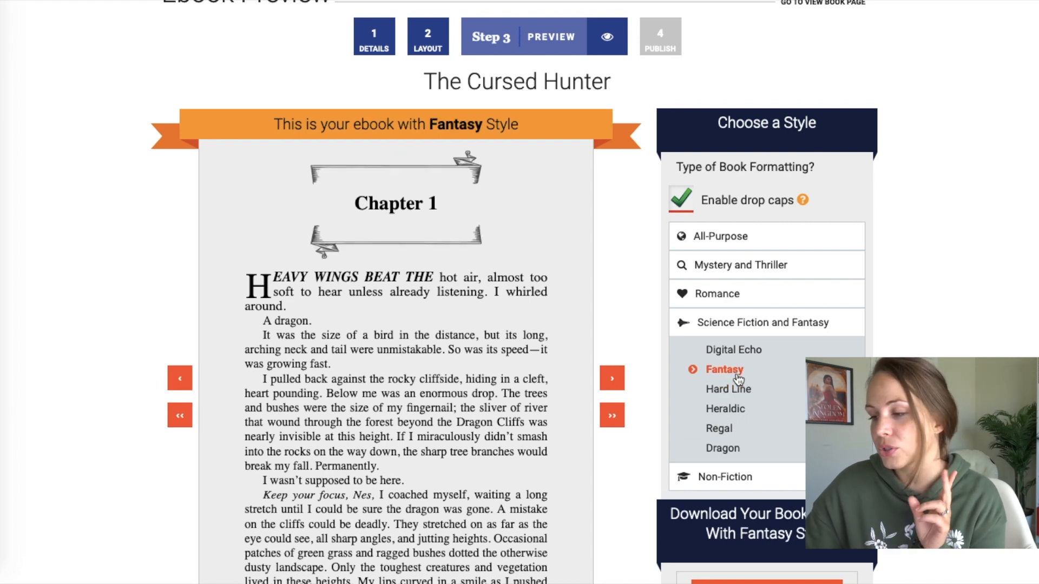
left_click(735, 351)
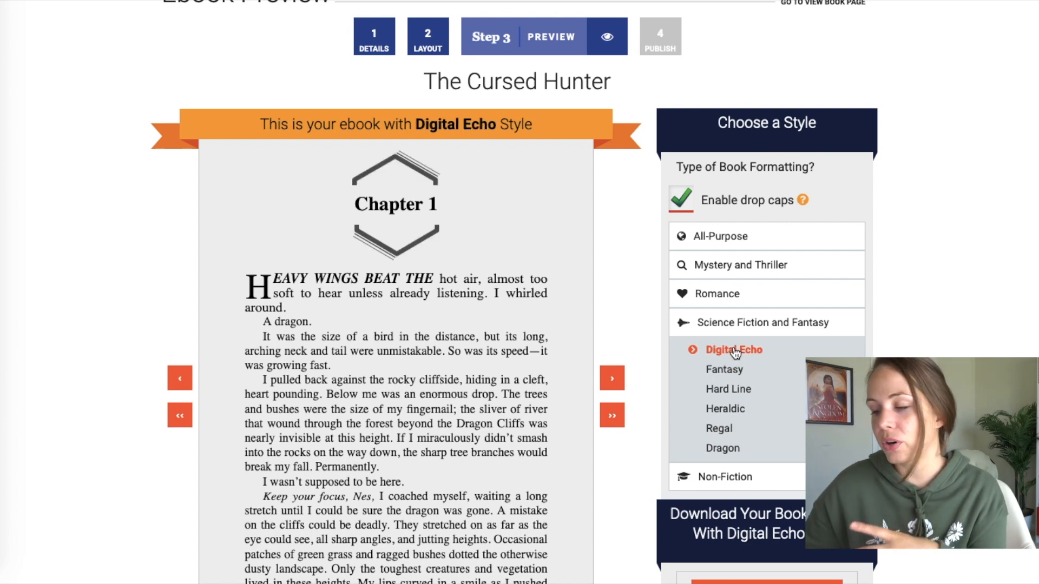
- Try the Romance styles Sweet Bow, Subtle Hearts and Midnight Oil
left_click(724, 295)
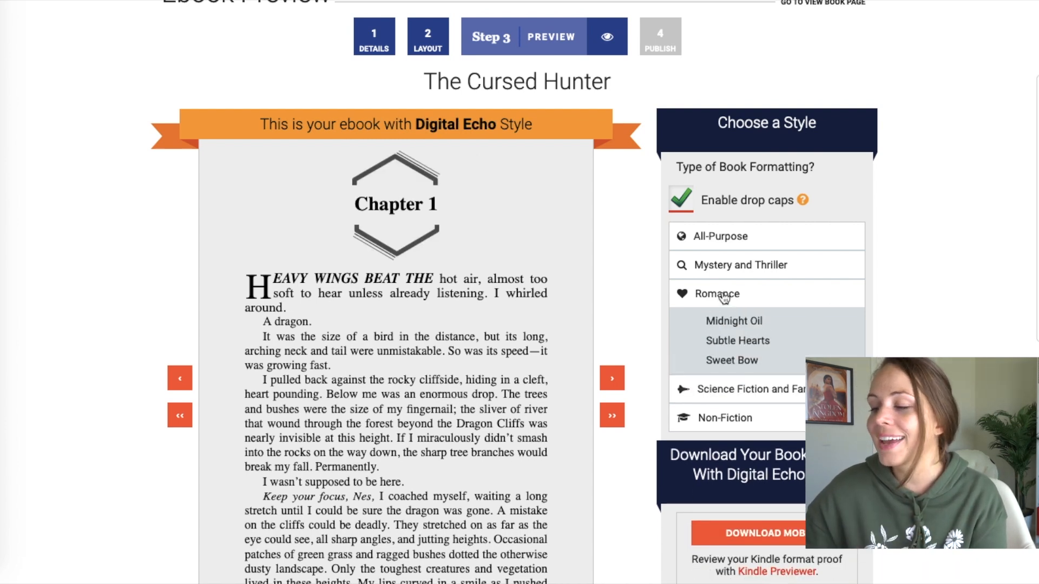
left_click(731, 366)
left_click(734, 343)
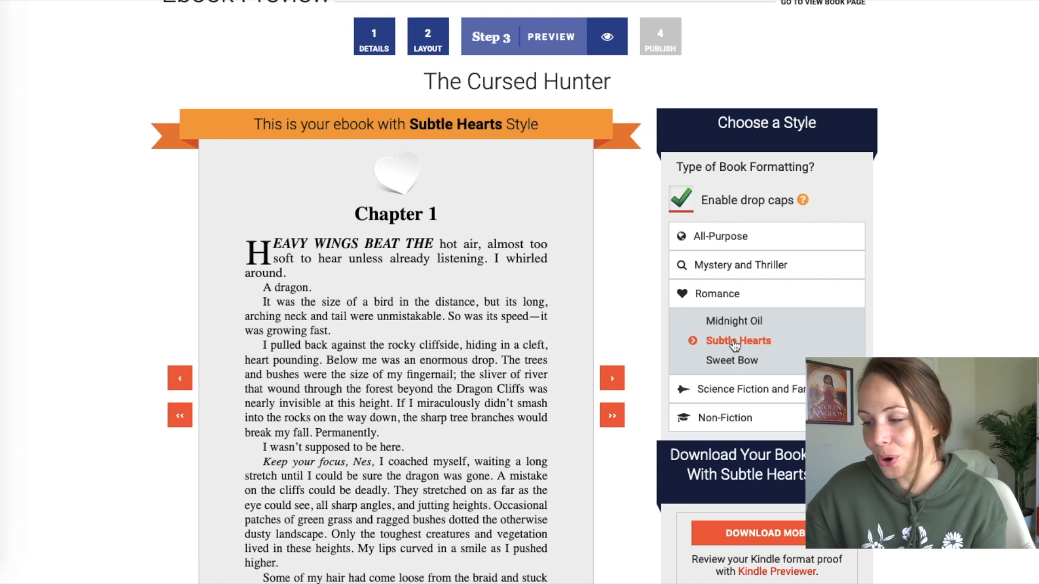
left_click(731, 323)
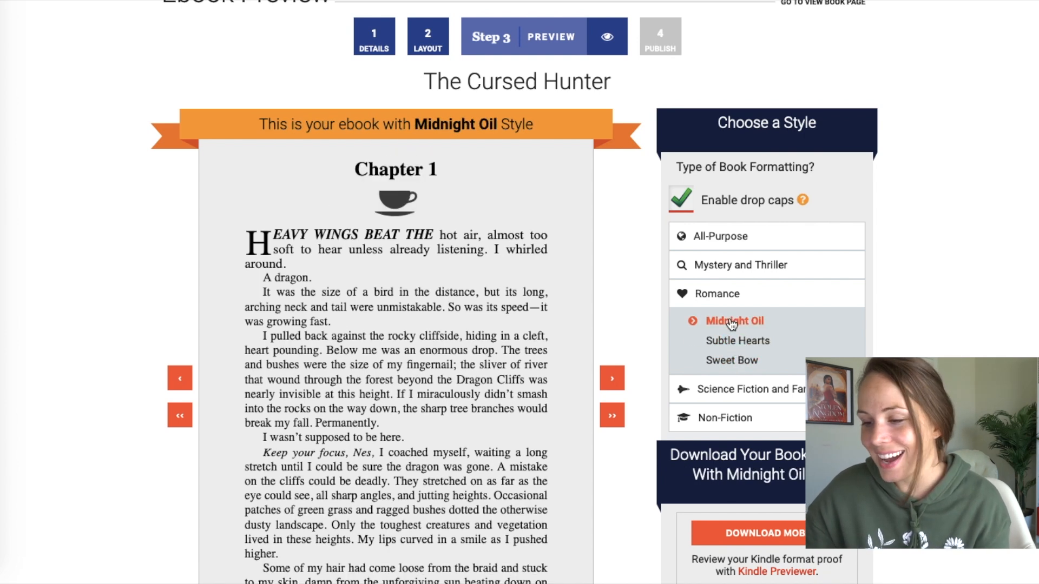
- Try the Mystery and Thriller styles Grime, Nevermore, Classy Mystery and A Clue
left_click(721, 270)
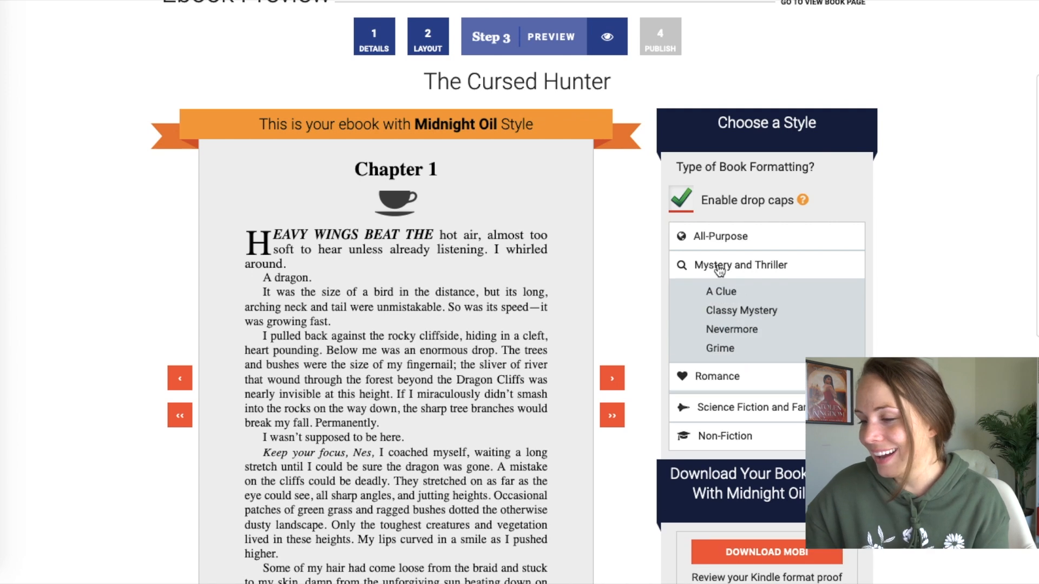
left_click(720, 353)
left_click(722, 335)
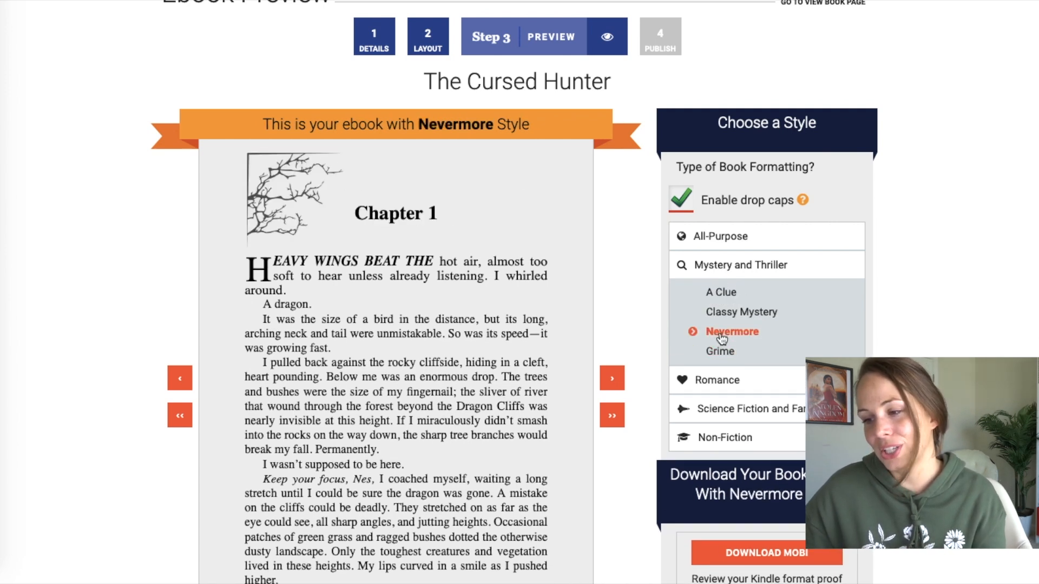
left_click(737, 312)
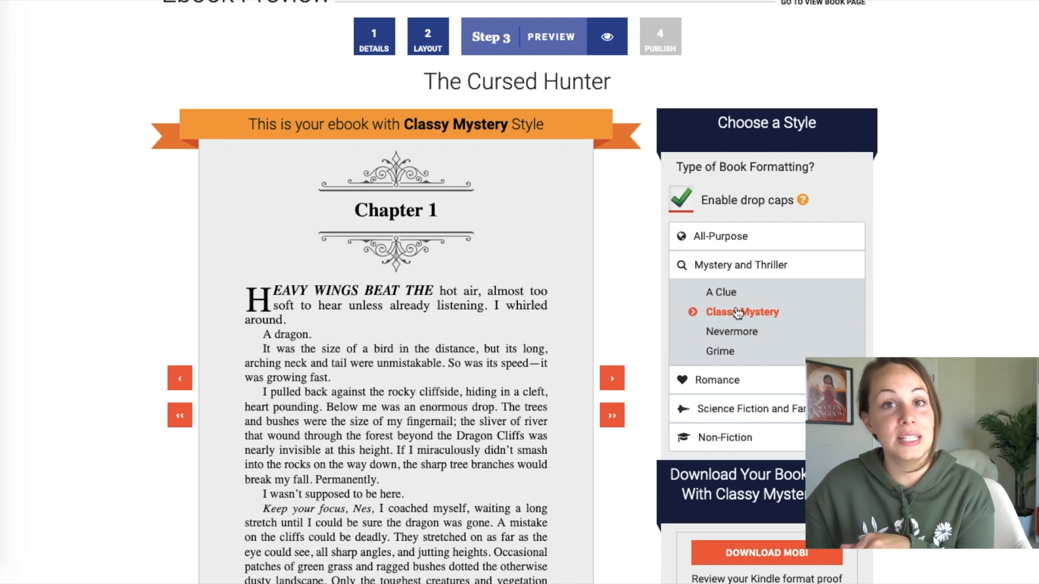
left_click(736, 293)
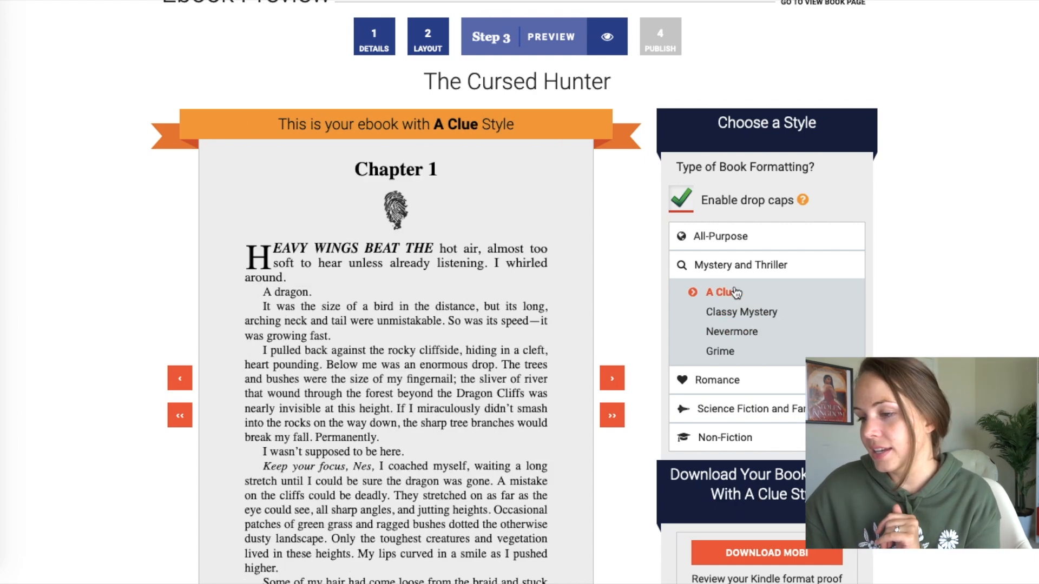
- Try All-Purpose styles D2D Simple, Modern Watercolor, Corner Decoration, Deco and Maraschino, ending on Minimal
left_click(738, 249)
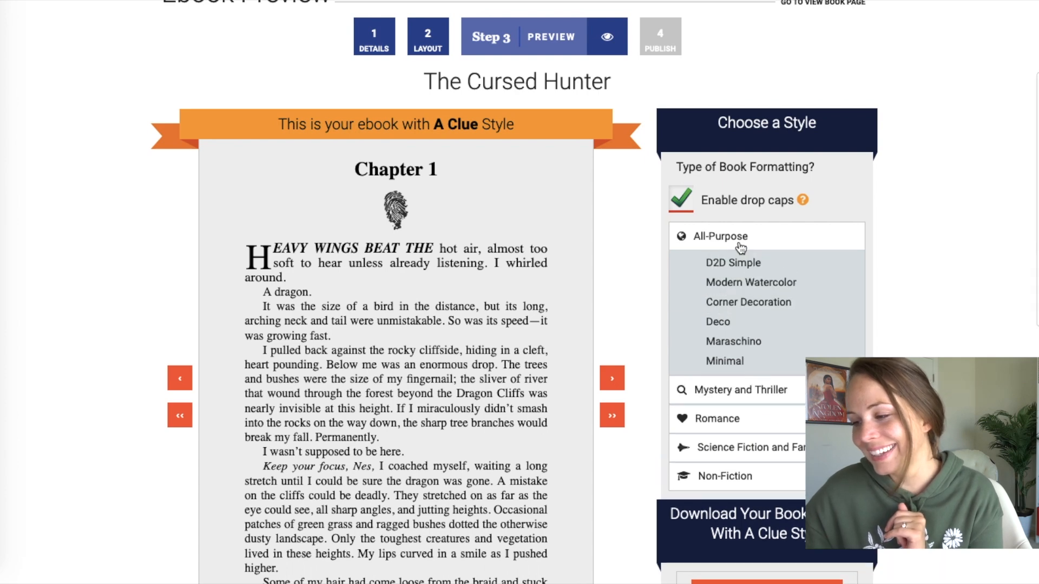
left_click(734, 265)
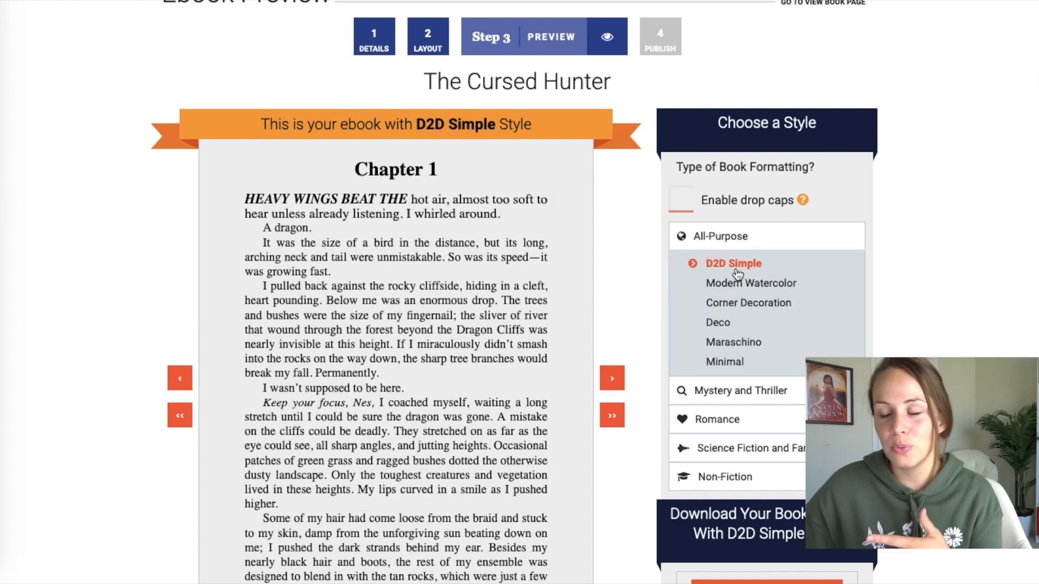
left_click(735, 287)
left_click(736, 304)
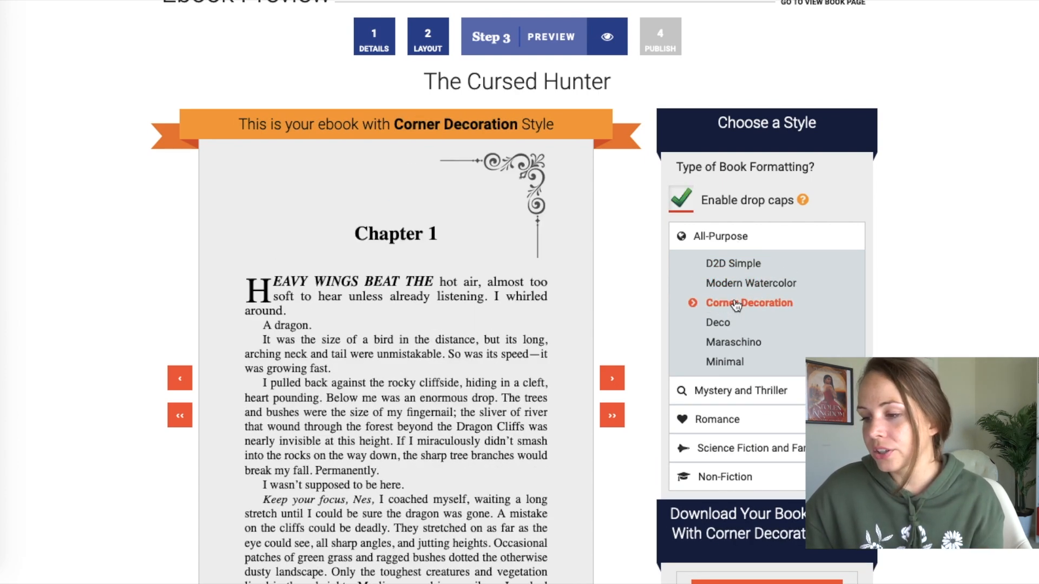
left_click(730, 324)
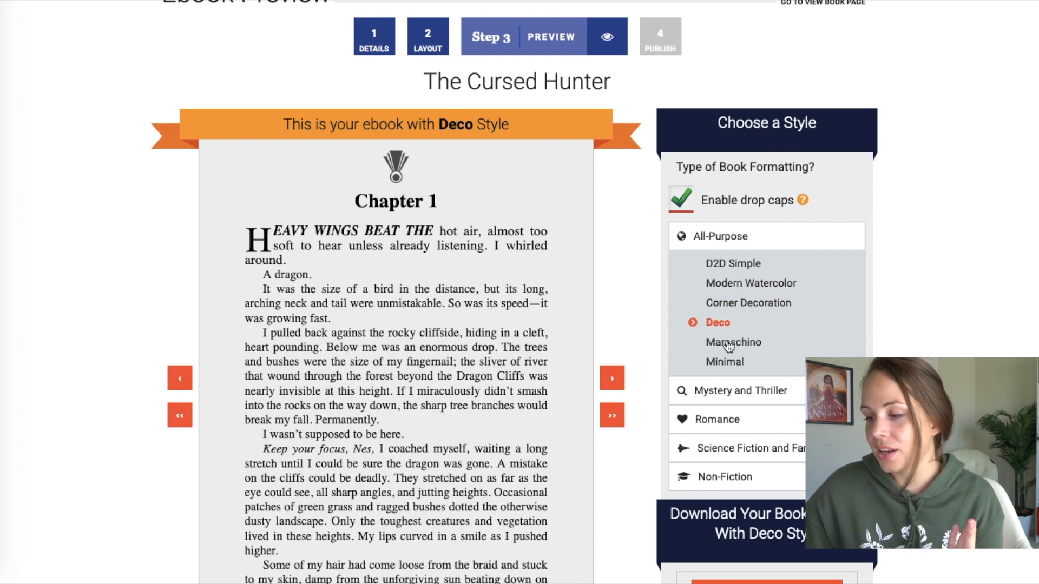
left_click(730, 345)
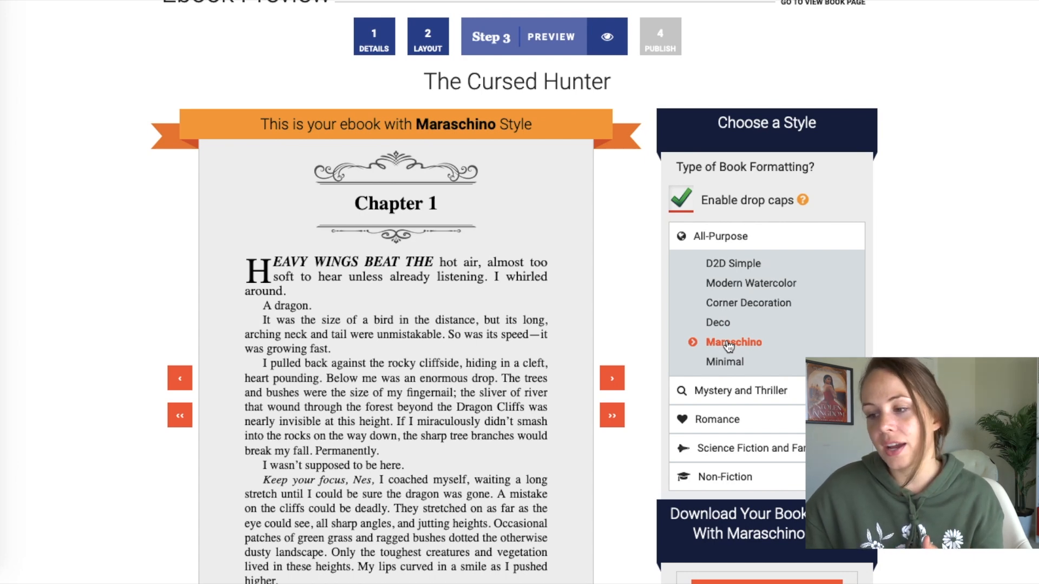
left_click(735, 361)
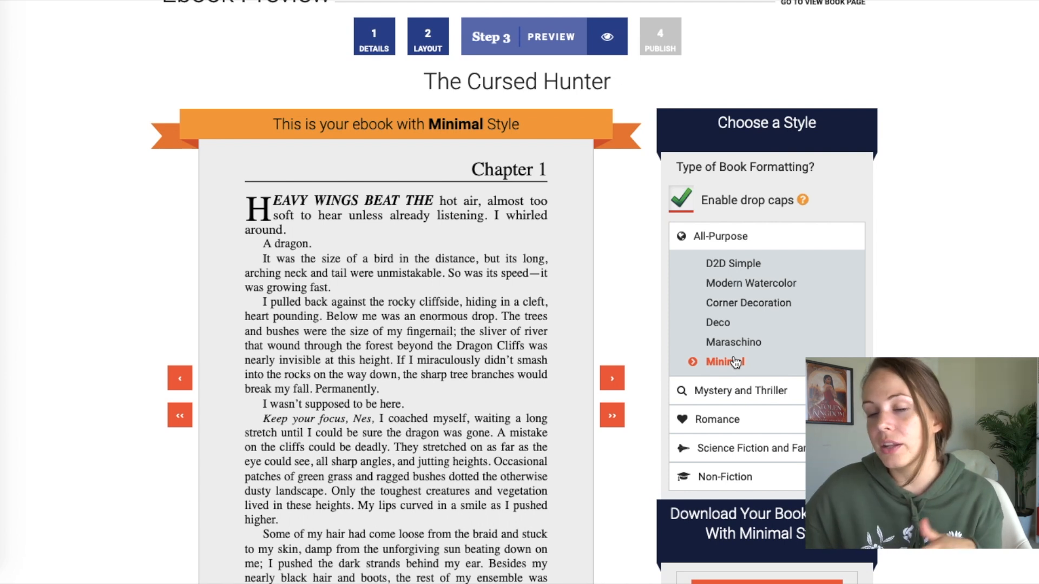
scroll(735, 362, "down", 2)
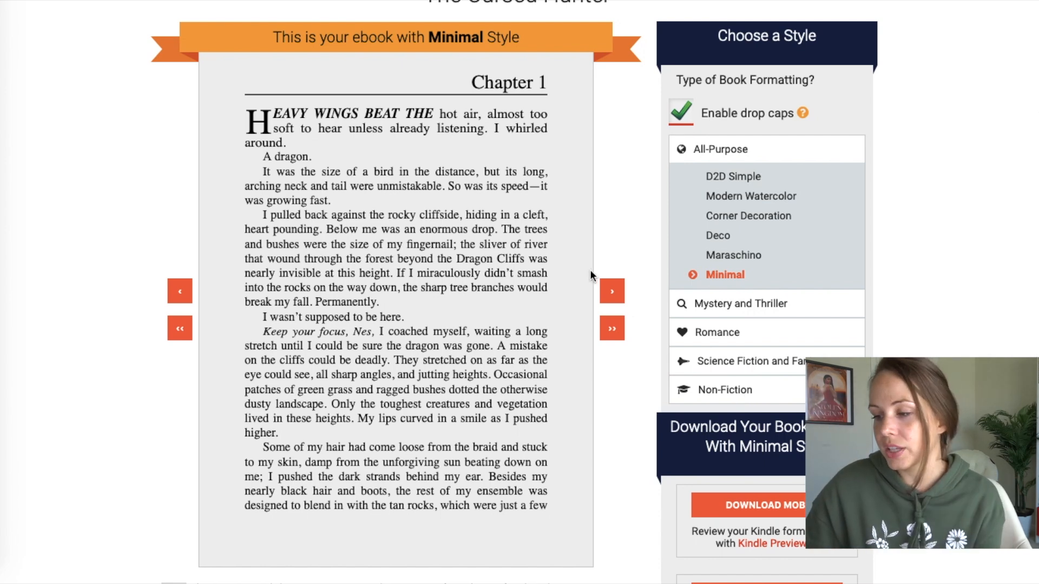
- Compare the Non-Fiction D2D Block and Textbook styles, then apply the Science Fiction and Fantasy Dragon style
left_click(728, 390)
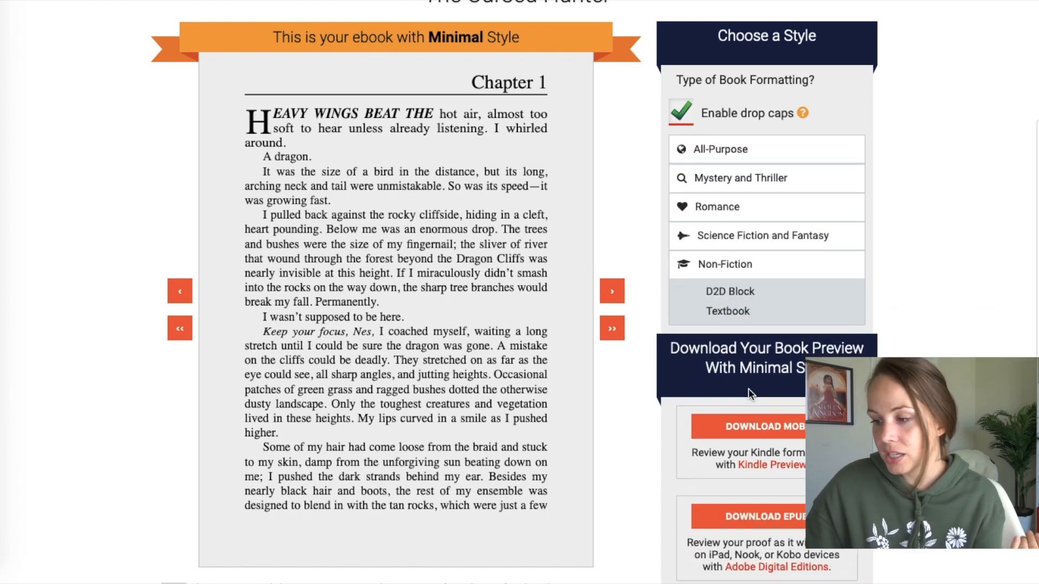
left_click(734, 295)
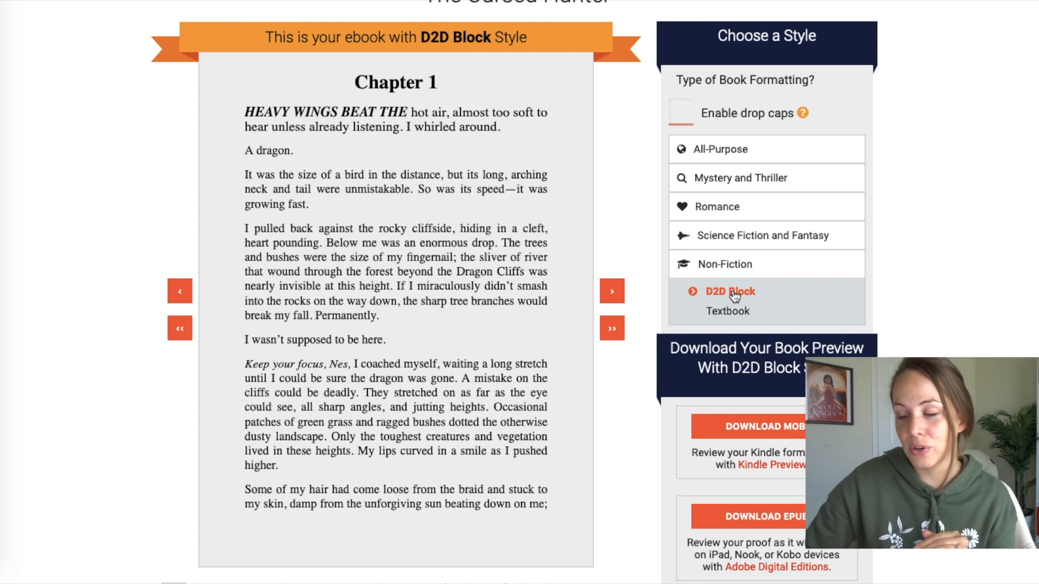
left_click(741, 312)
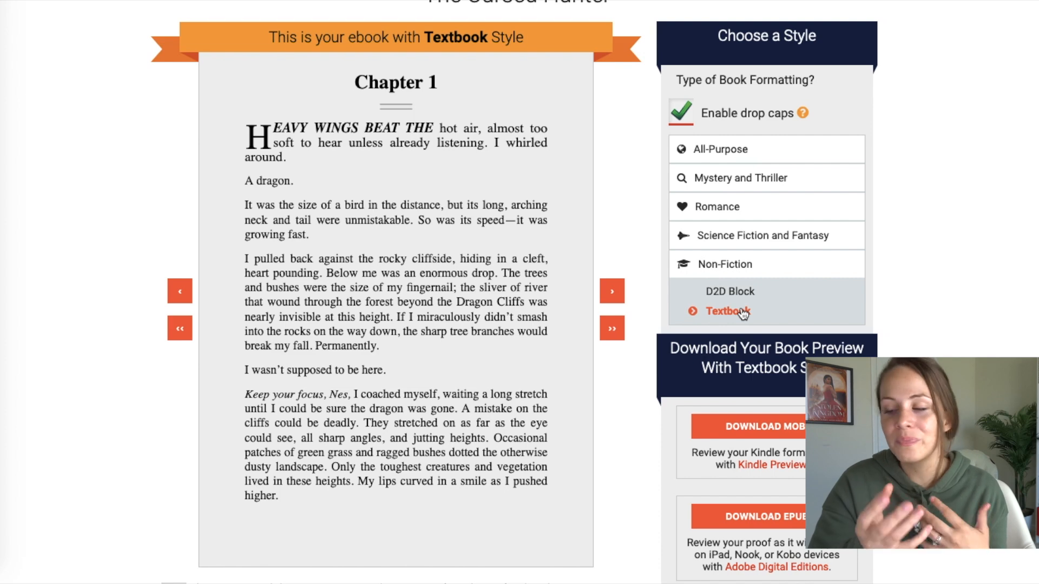
left_click(747, 237)
left_click(718, 362)
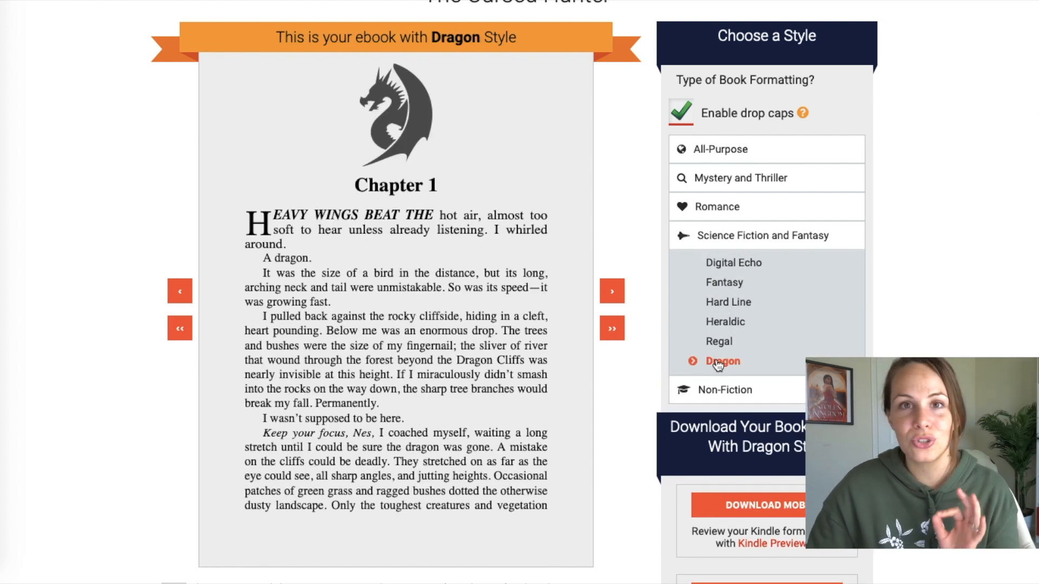
- Page the Dragon-style preview forward into Chapter 2
left_click(614, 293)
left_click(615, 293)
left_click(615, 294)
left_click(616, 294)
left_click(615, 294)
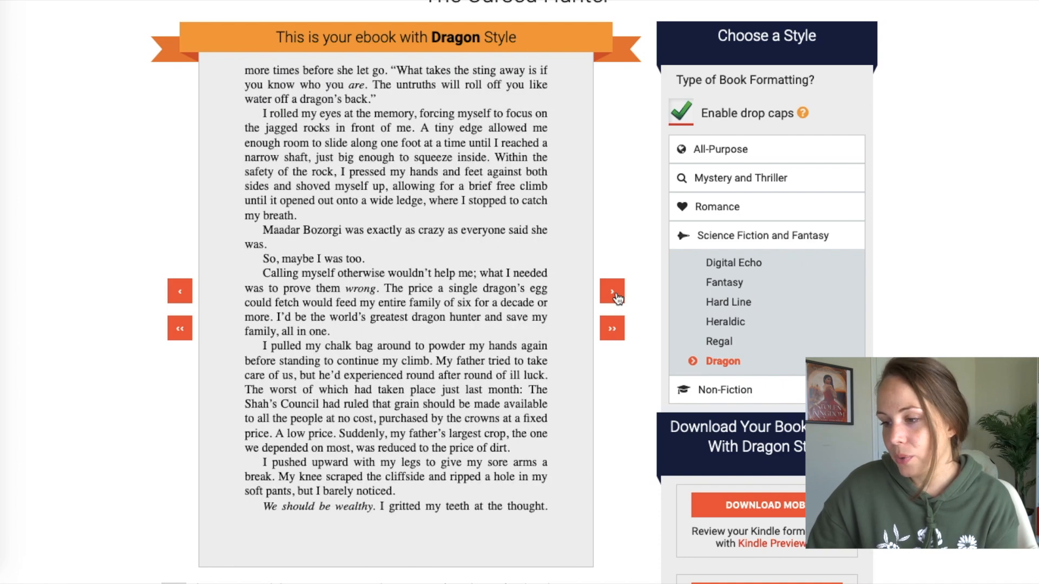
left_click(615, 294)
left_click(615, 294)
left_click(615, 294)
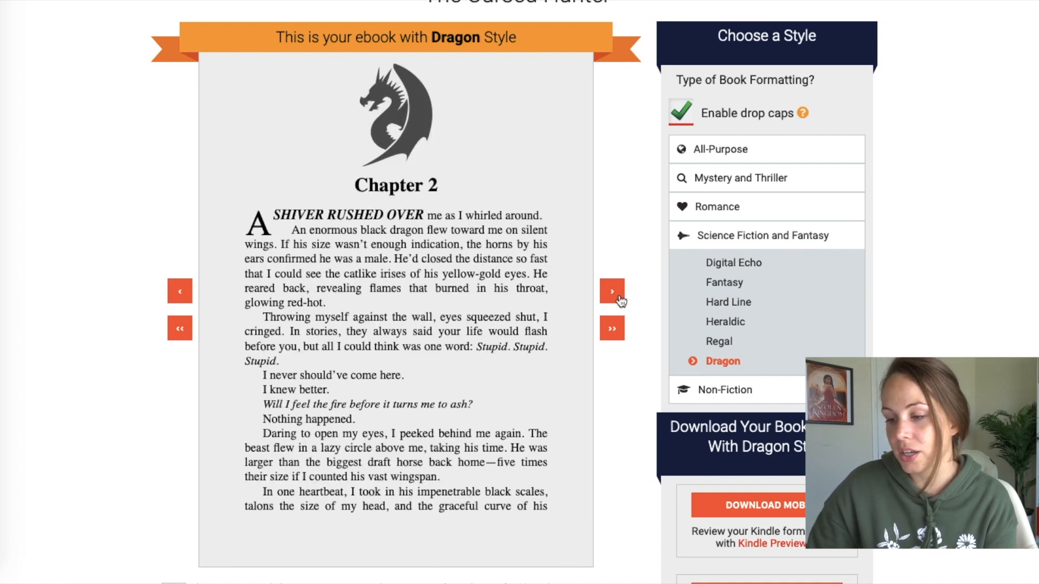
left_click(616, 295)
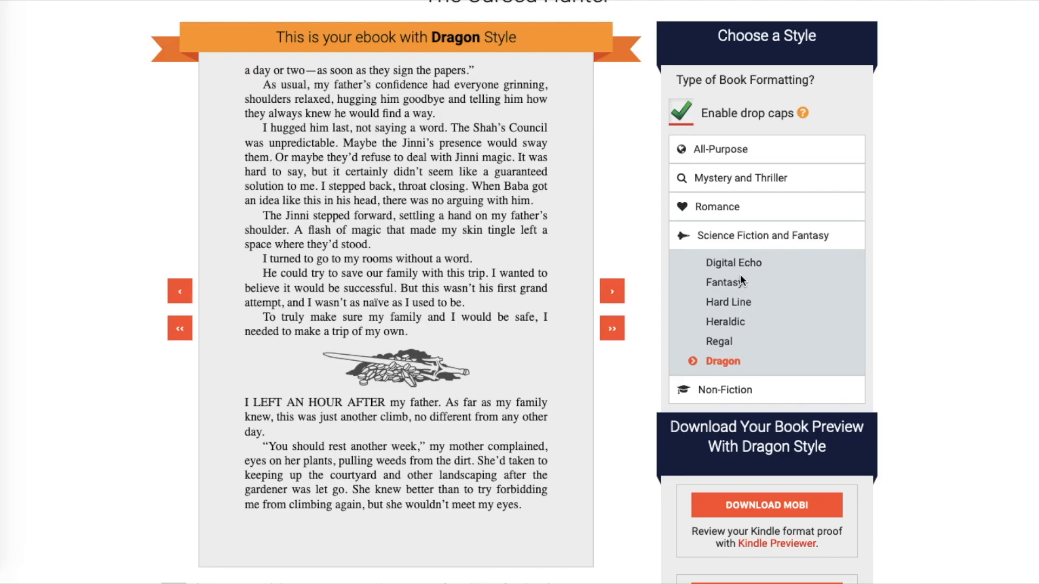
- Compare the Fantasy, Heraldic and Regal styles, then return the ebook to Dragon style
left_click(735, 284)
left_click(613, 292)
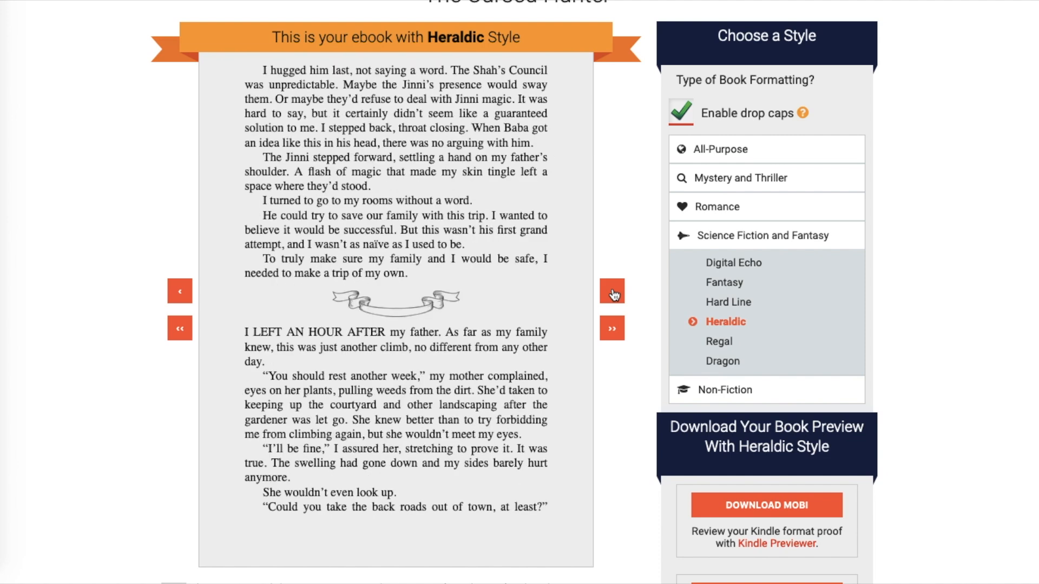
left_click(613, 293)
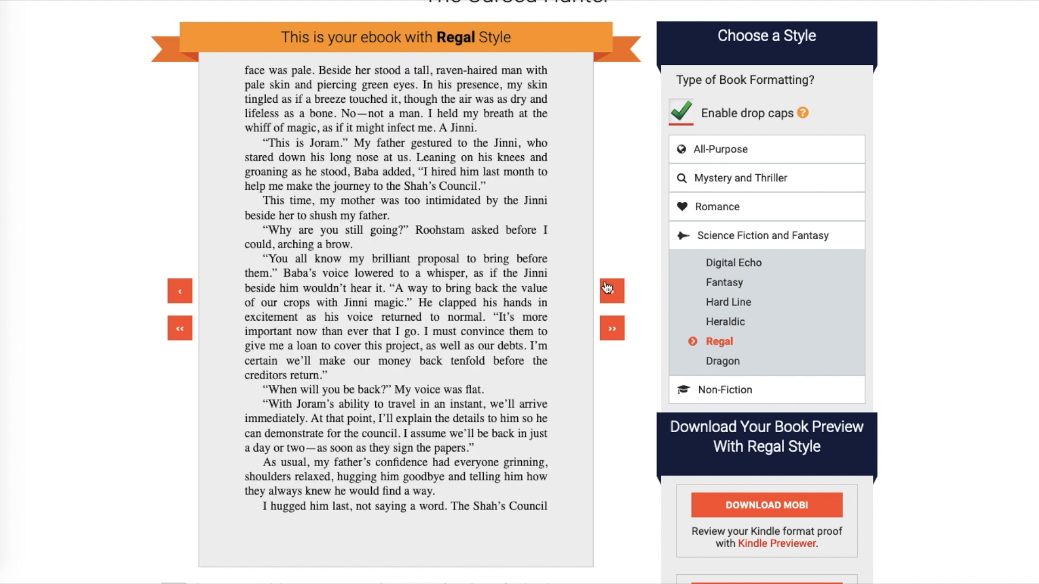
left_click(602, 292)
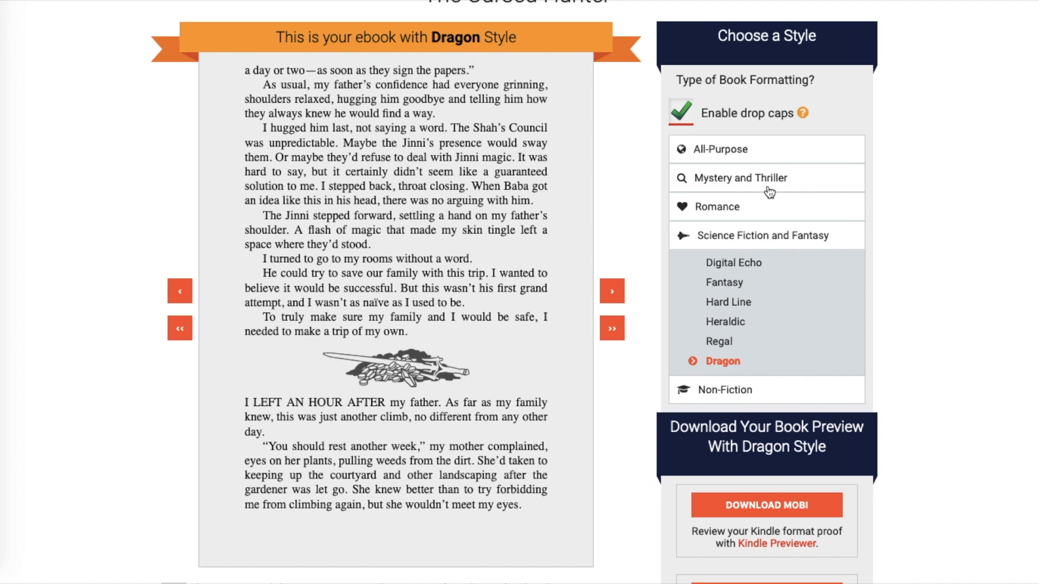
scroll(935, 276, "down", 4)
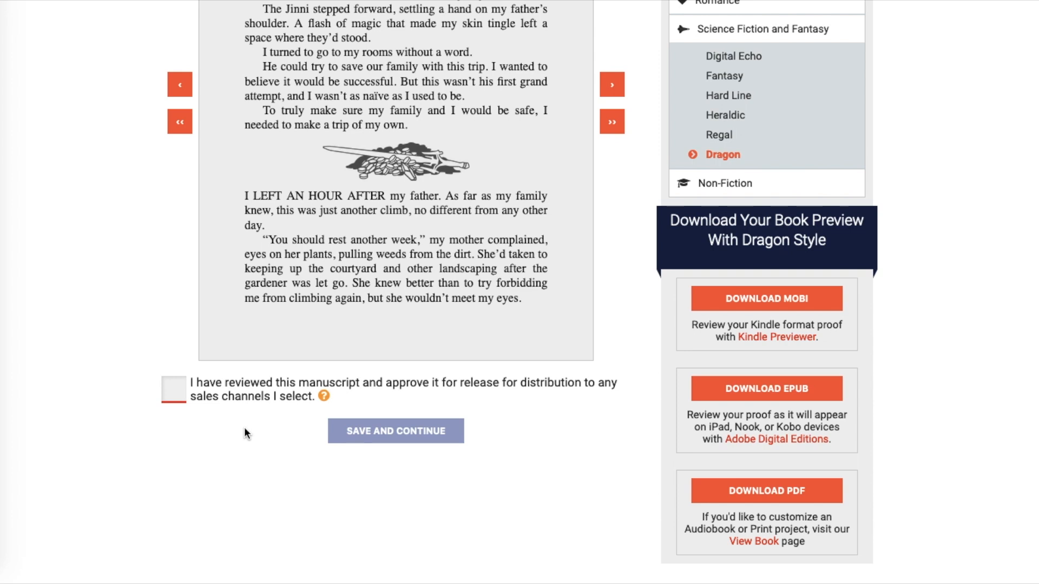
- Browse the Dragon-styled preview from the title page and table of contents through Chapter 5
scroll(848, 189, "down", 3)
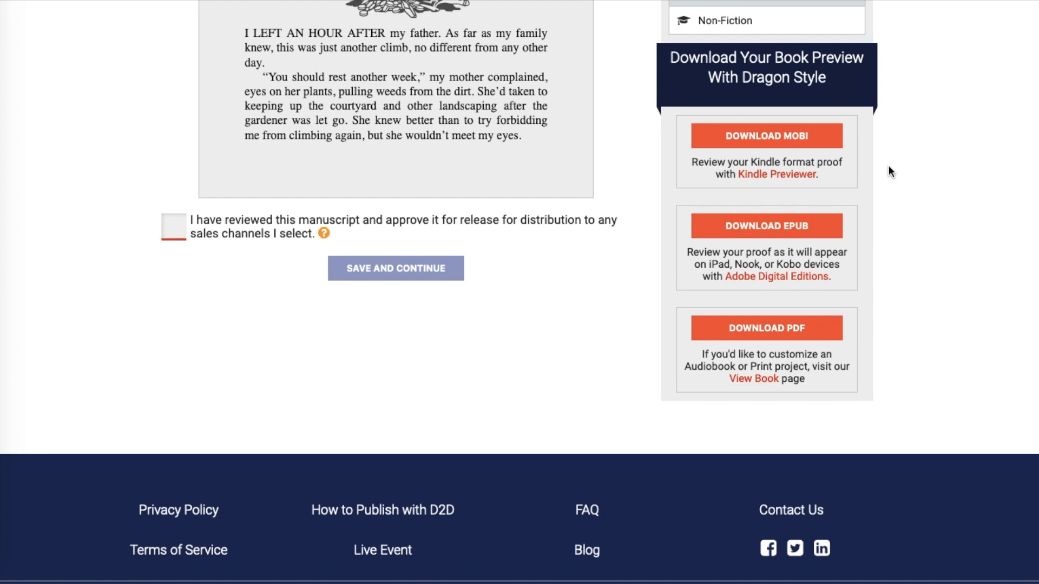
scroll(973, 219, "up", 3)
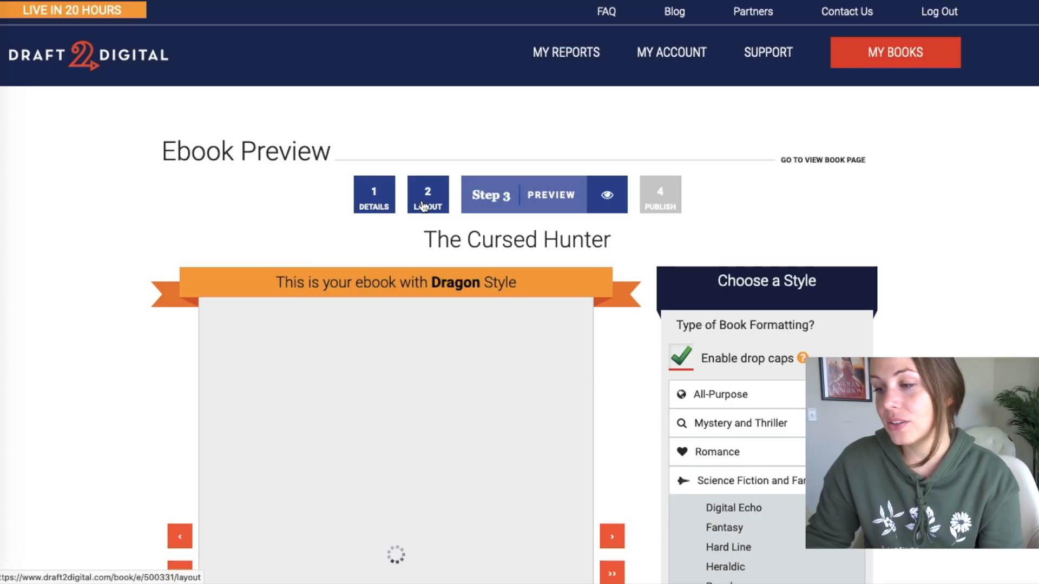
scroll(506, 168, "down", 6)
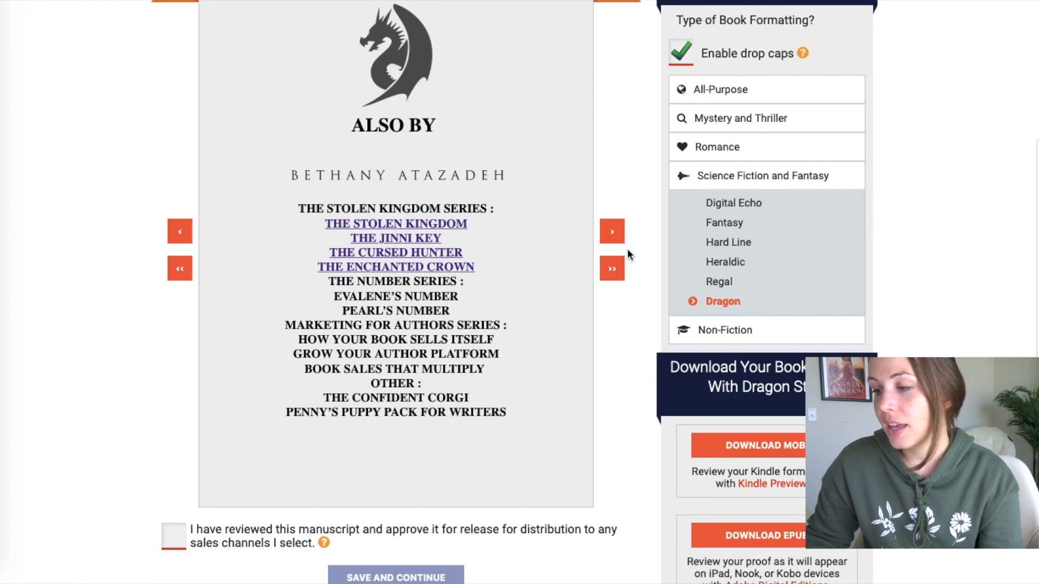
left_click(612, 233)
left_click(611, 233)
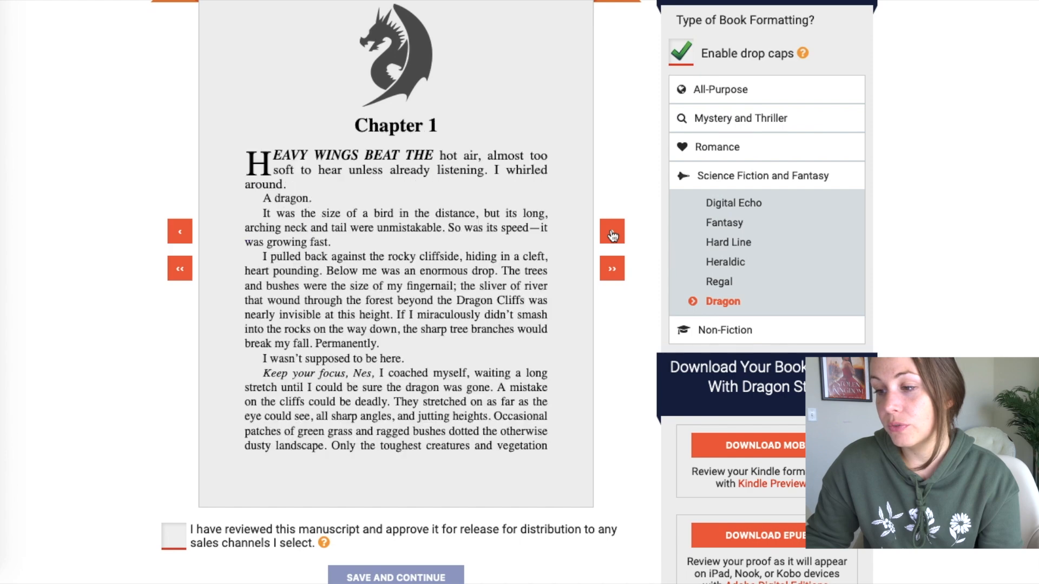
left_click(179, 241)
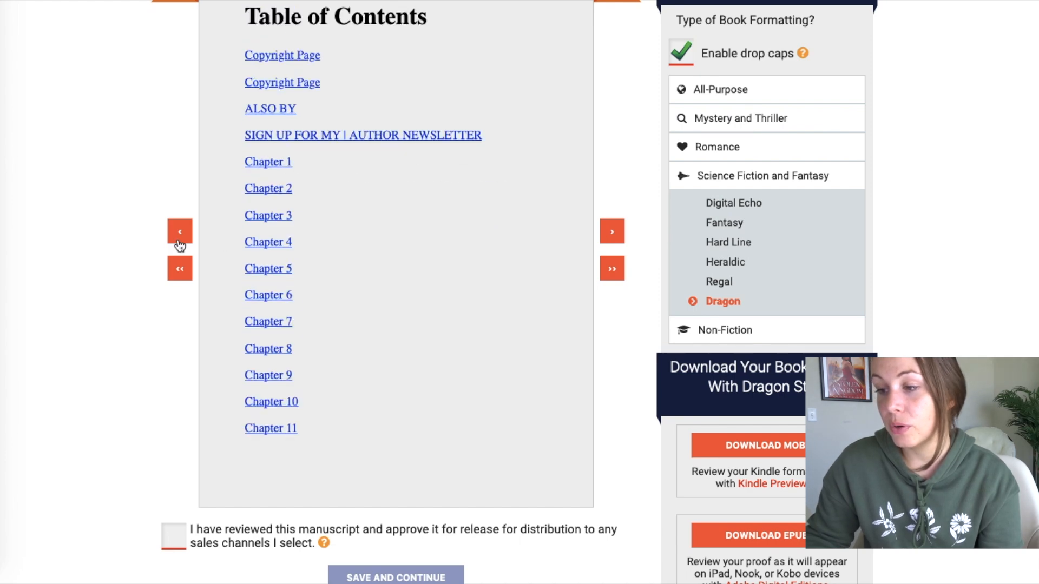
left_click(180, 238)
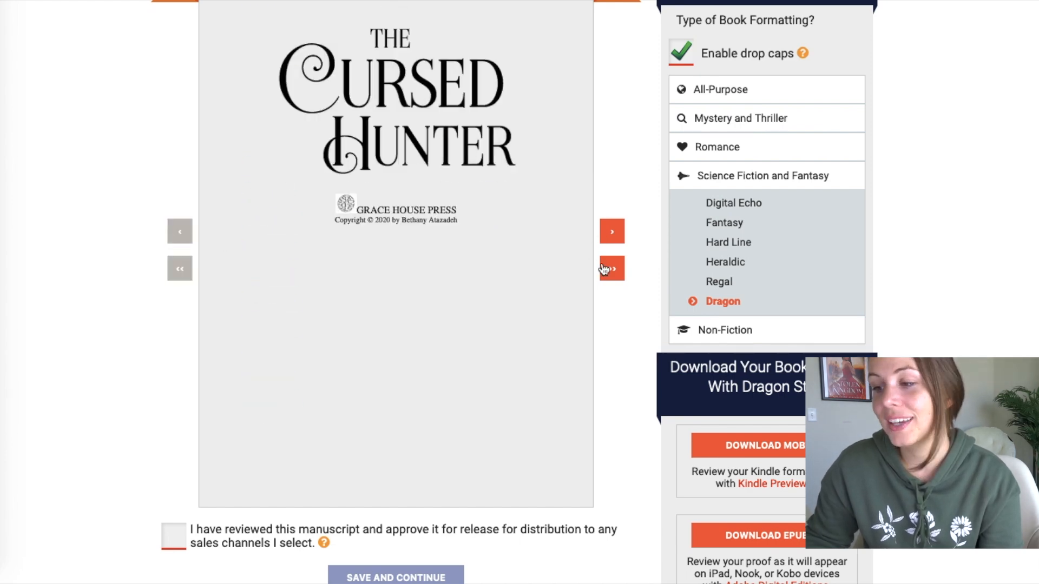
left_click(605, 269)
left_click(604, 269)
left_click(605, 269)
left_click(604, 269)
left_click(604, 269)
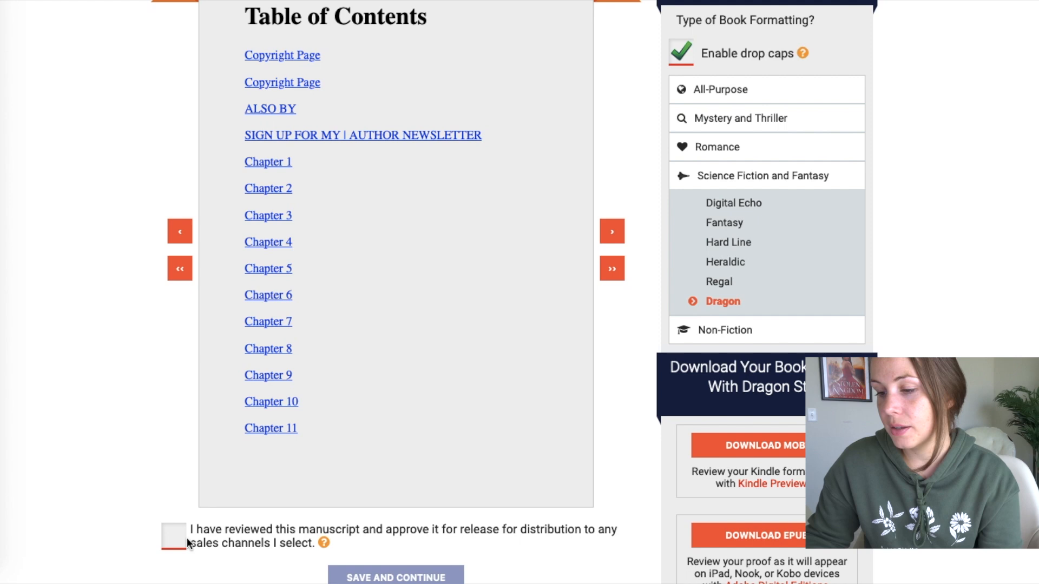
- Tick 'I have reviewed this manuscript' and save the layout to continue to publishing
left_click(184, 537)
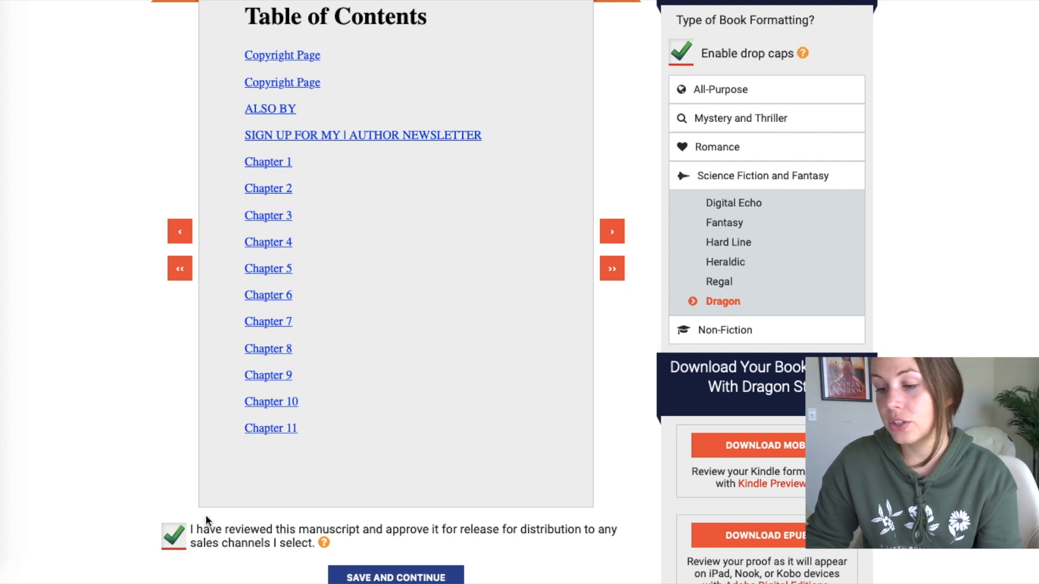
scroll(329, 414, "down", 2)
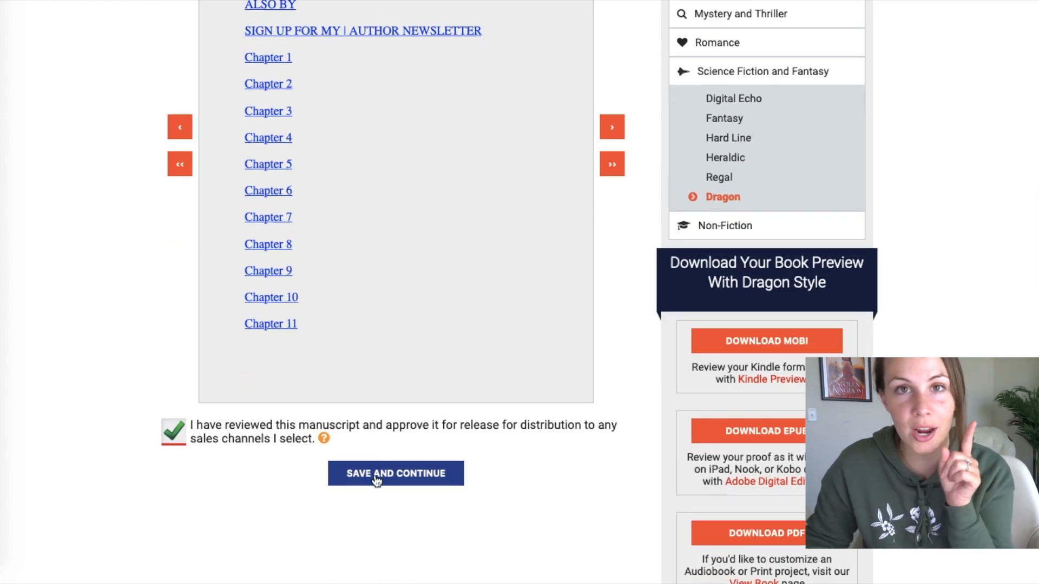
left_click(376, 477)
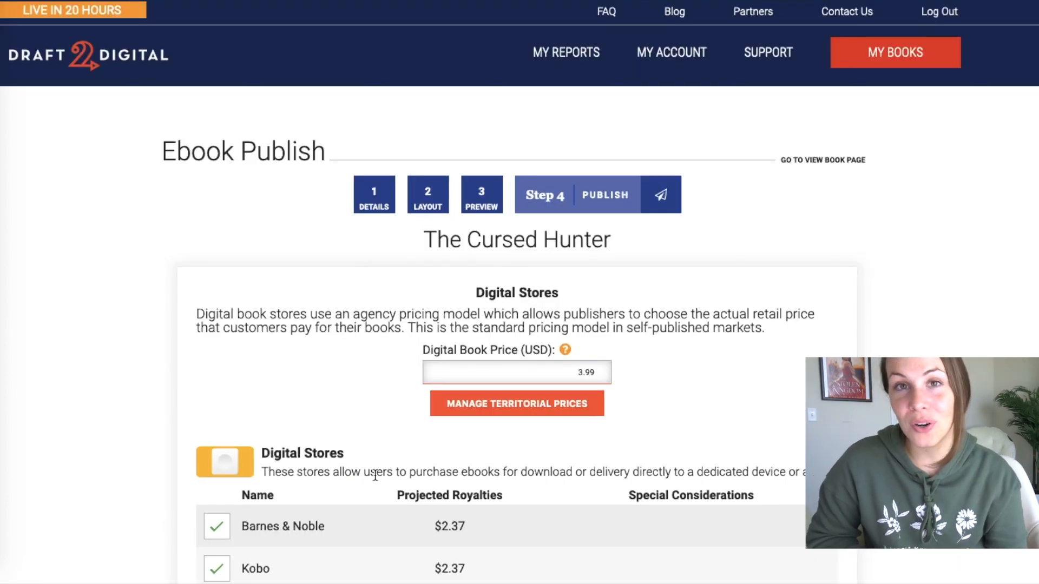
- Review the Digital Stores, Subscription Services, Kobo Plus and Library Services options, including the Library Price help
scroll(633, 236, "down", 6)
scroll(634, 239, "down", 6)
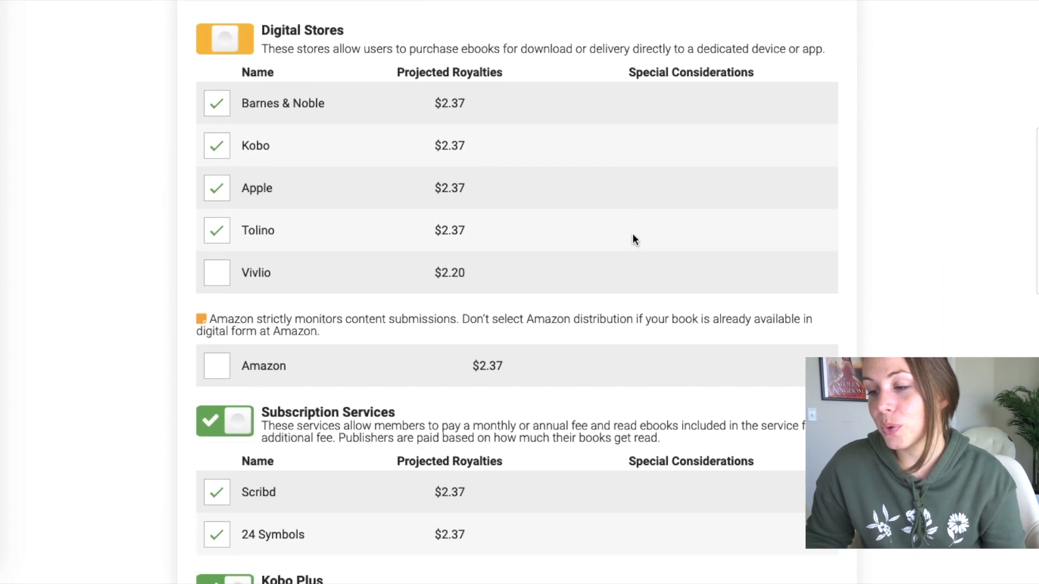
scroll(634, 239, "up", 6)
scroll(633, 236, "up", 6)
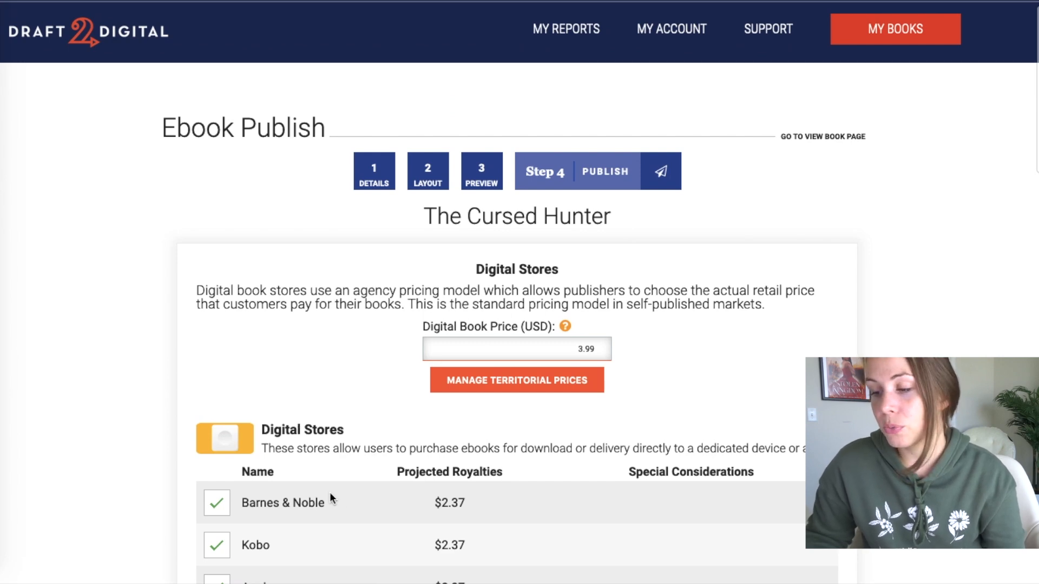
scroll(329, 492, "down", 2)
scroll(285, 439, "down", 1)
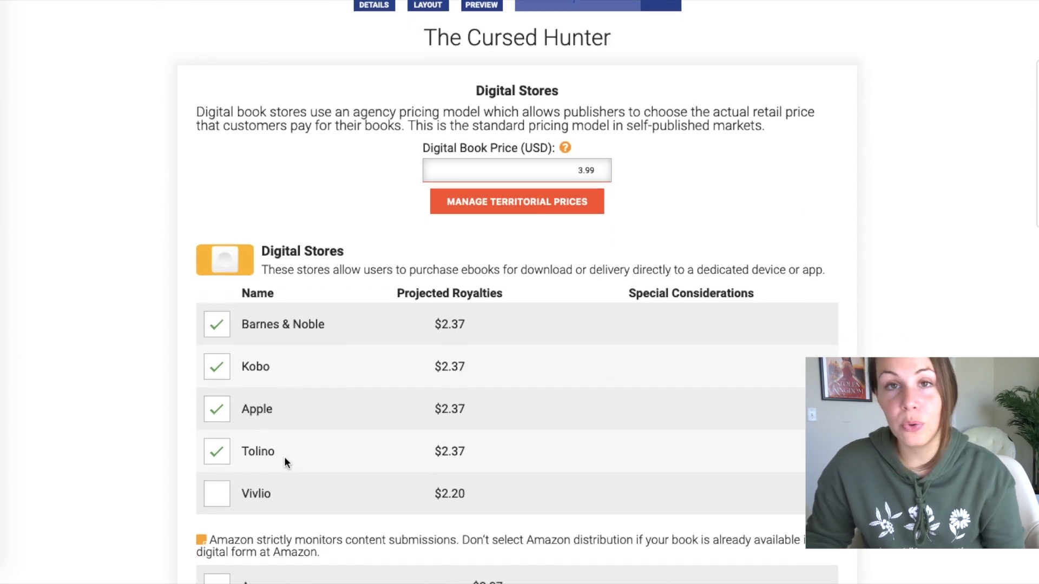
scroll(888, 144, "down", 5)
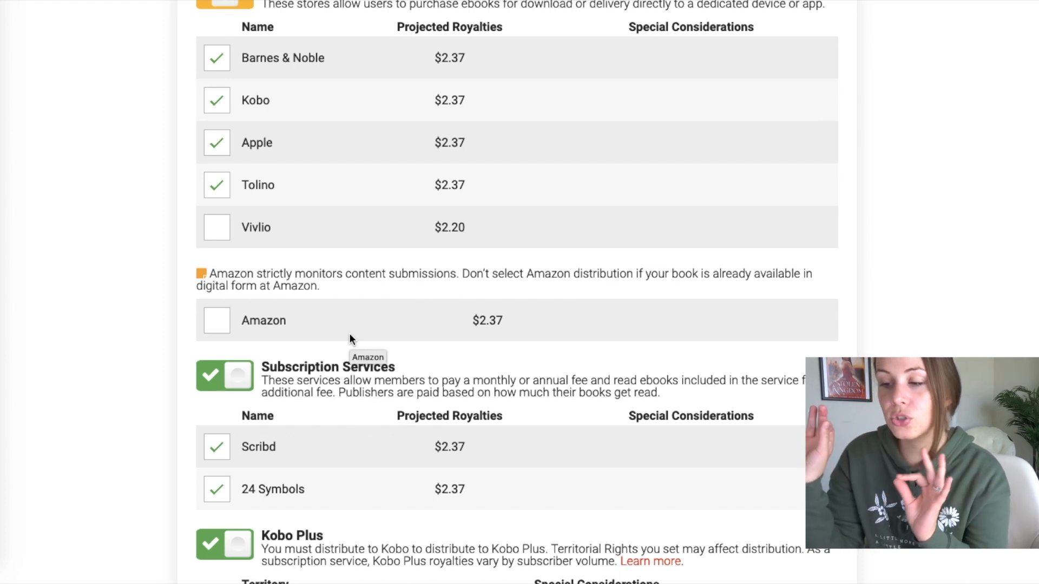
scroll(333, 262, "down", 4)
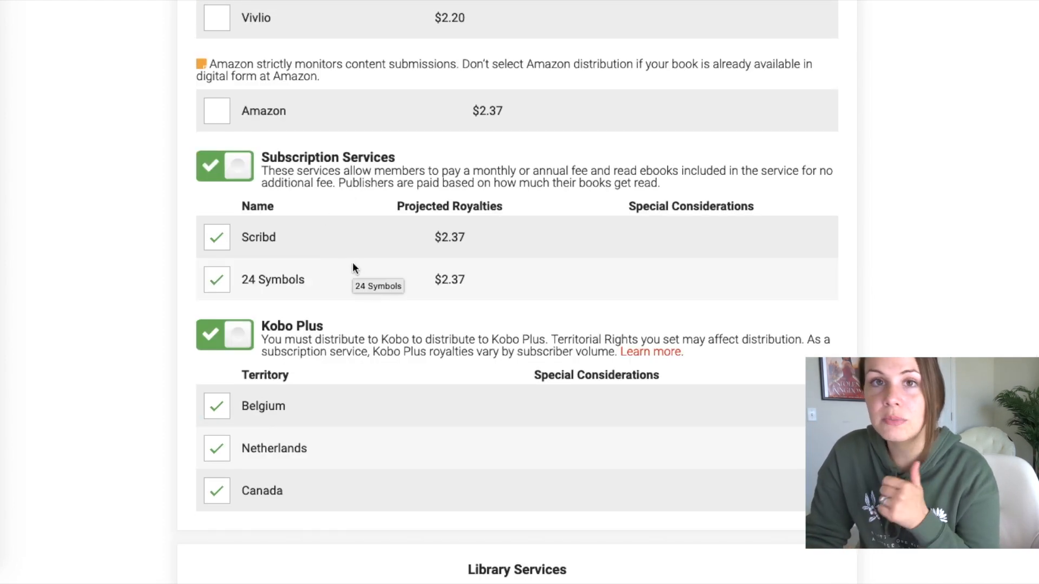
scroll(441, 246, "down", 1)
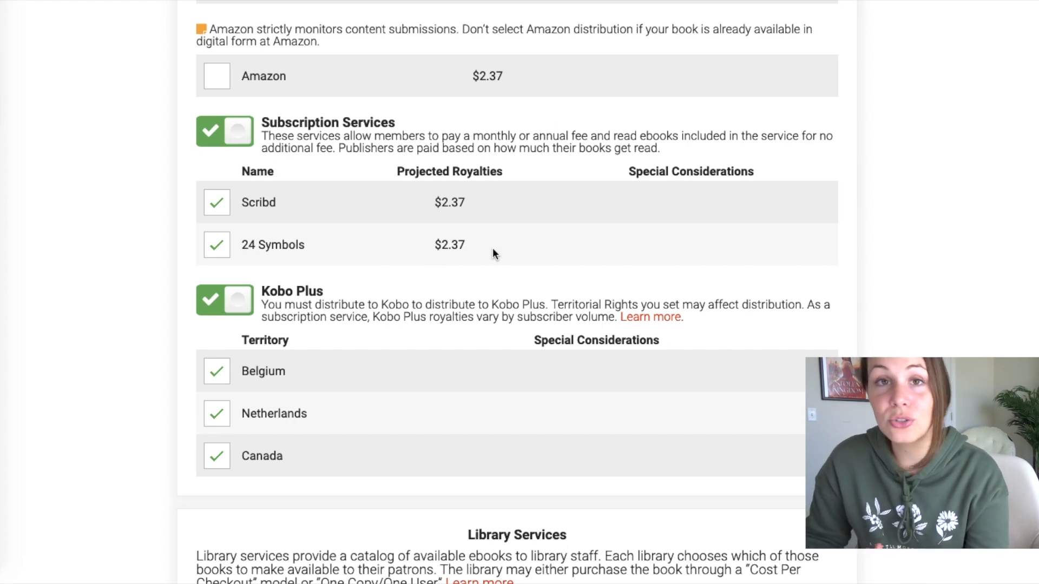
scroll(341, 231, "down", 3)
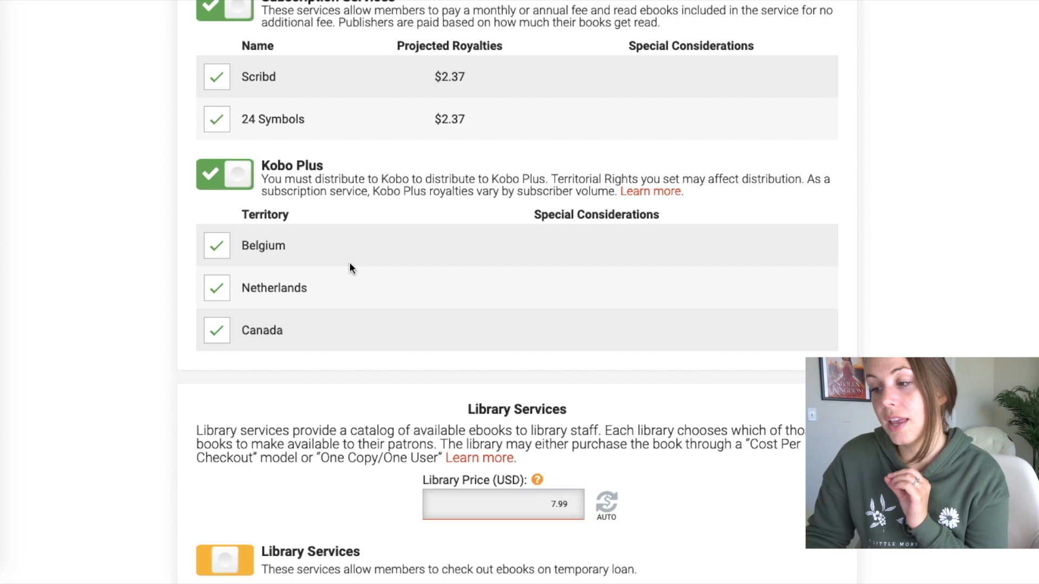
scroll(349, 263, "down", 6)
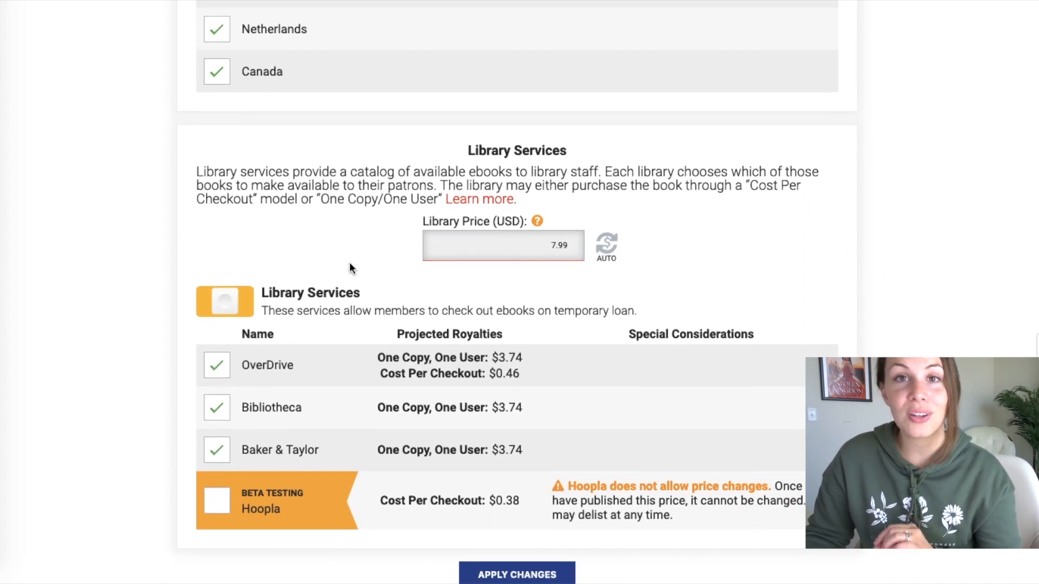
scroll(349, 267, "down", 1)
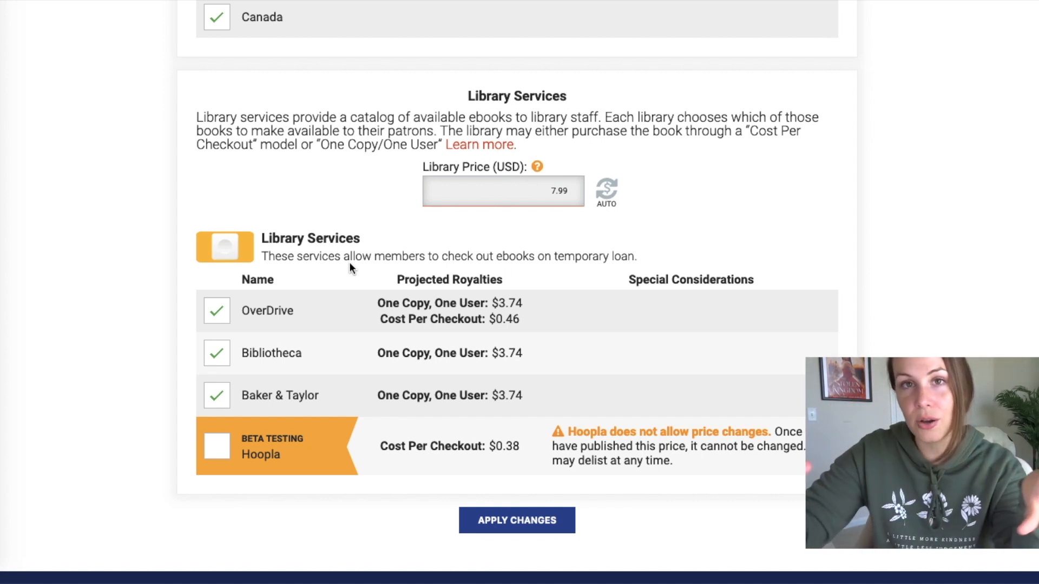
scroll(609, 127, "down", 2)
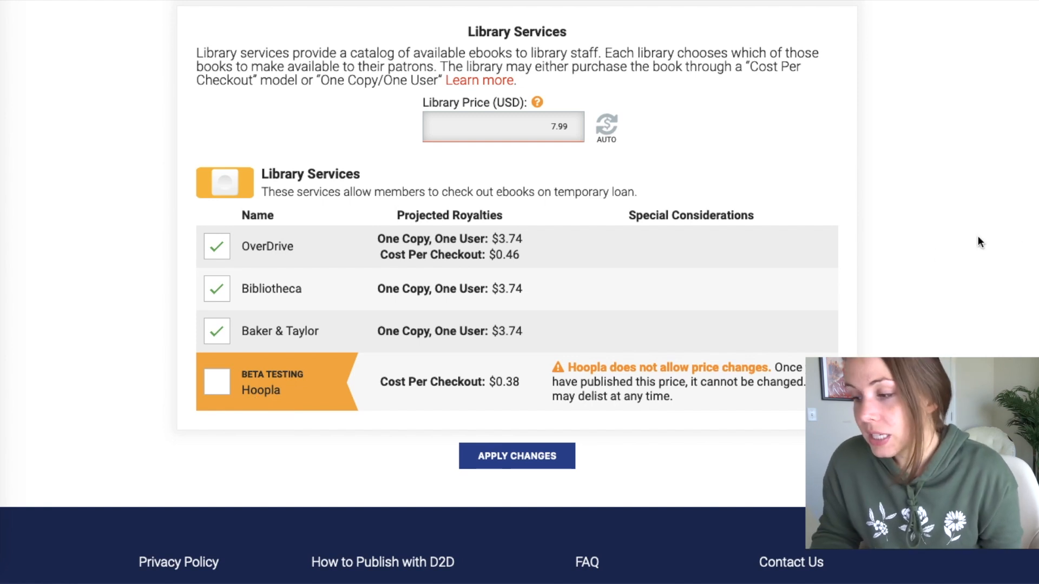
scroll(938, 255, "down", 1)
scroll(938, 254, "down", 1)
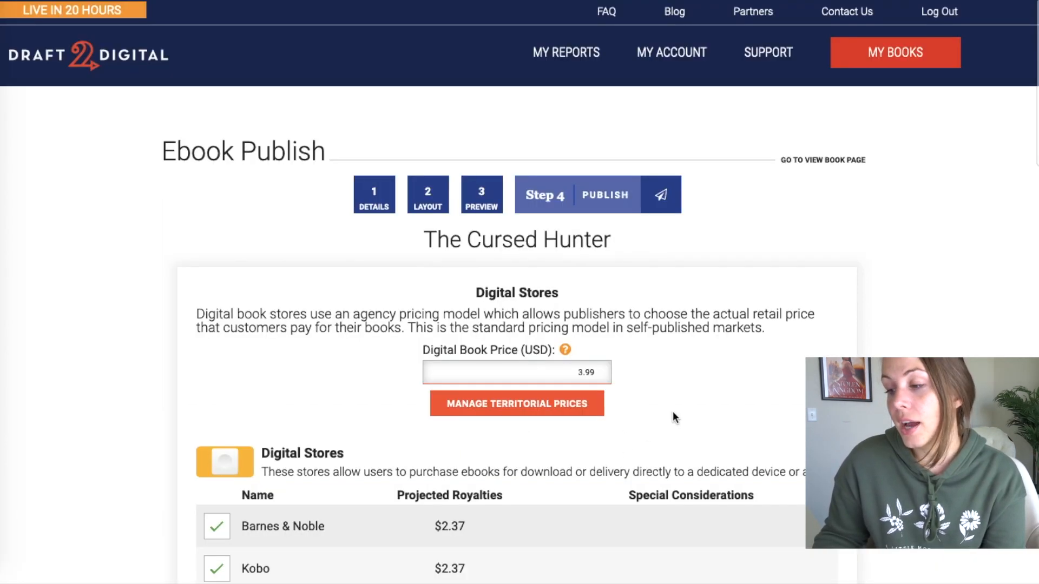
scroll(673, 417, "down", 10)
scroll(673, 417, "down", 8)
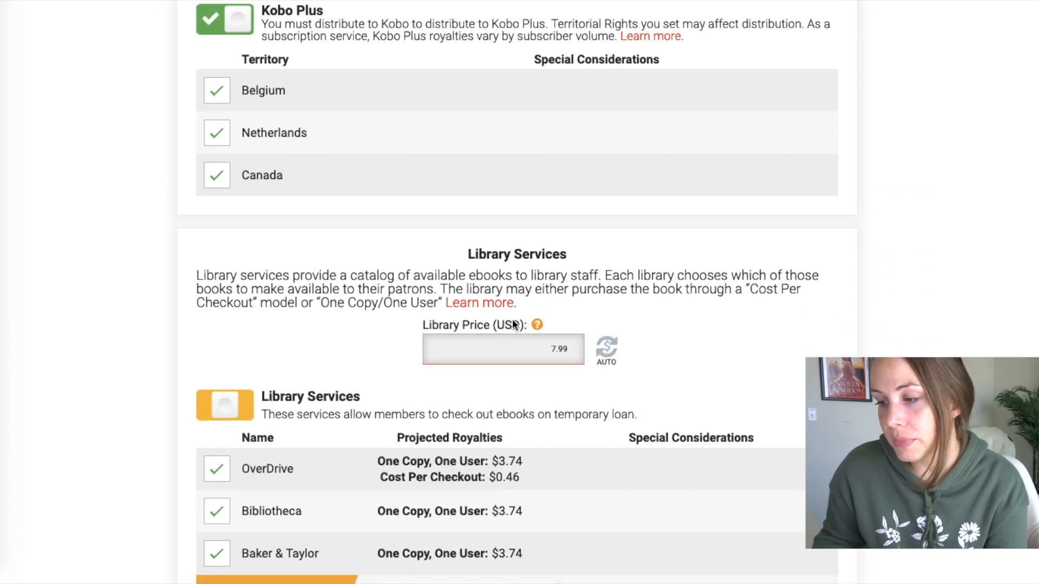
mouse_move(536, 324)
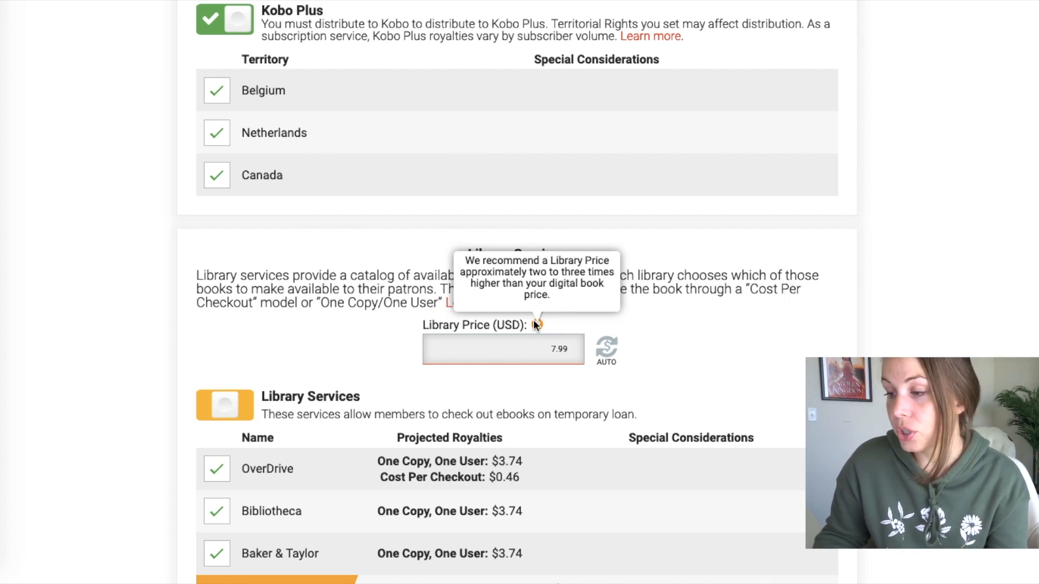
scroll(534, 319, "up", 20)
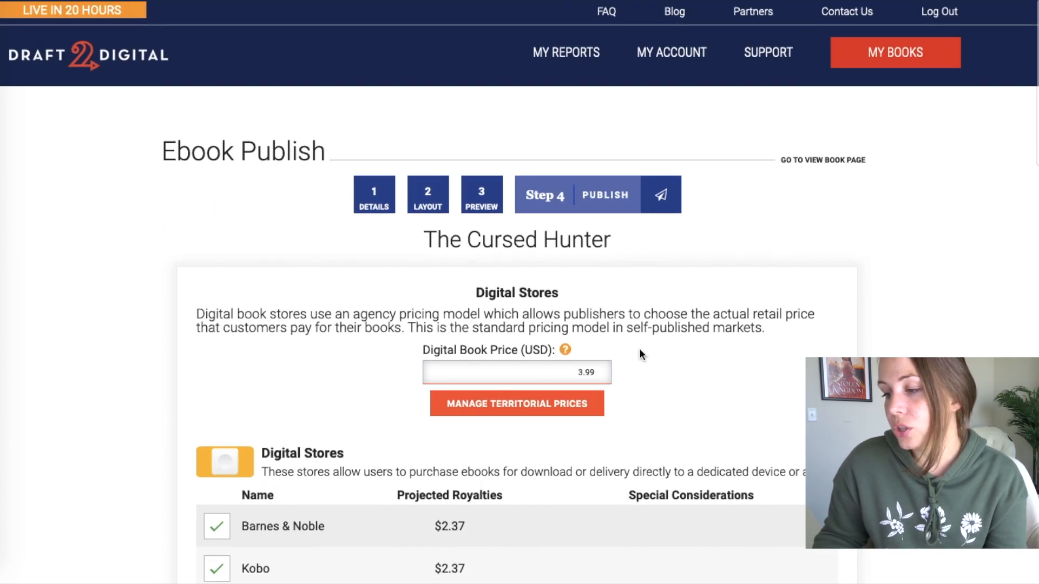
left_click_drag(583, 371, 575, 368)
type("2")
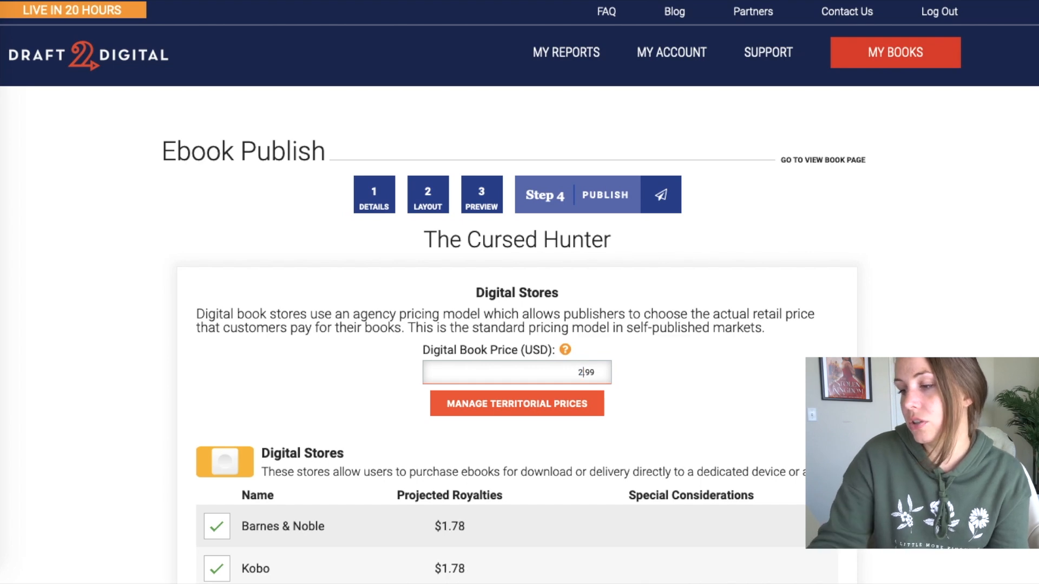
scroll(476, 505, "down", 5)
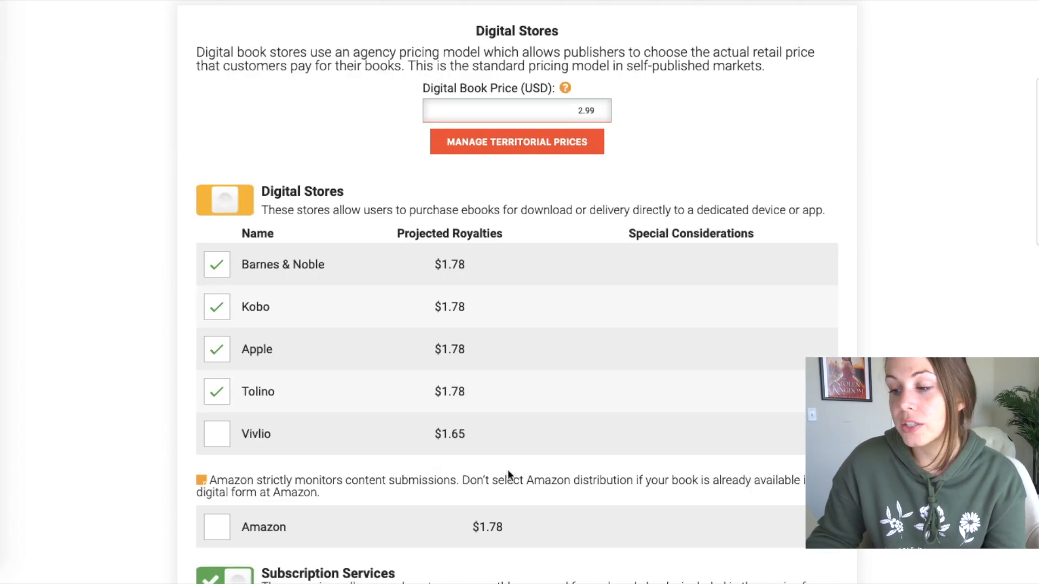
scroll(673, 424, "up", 5)
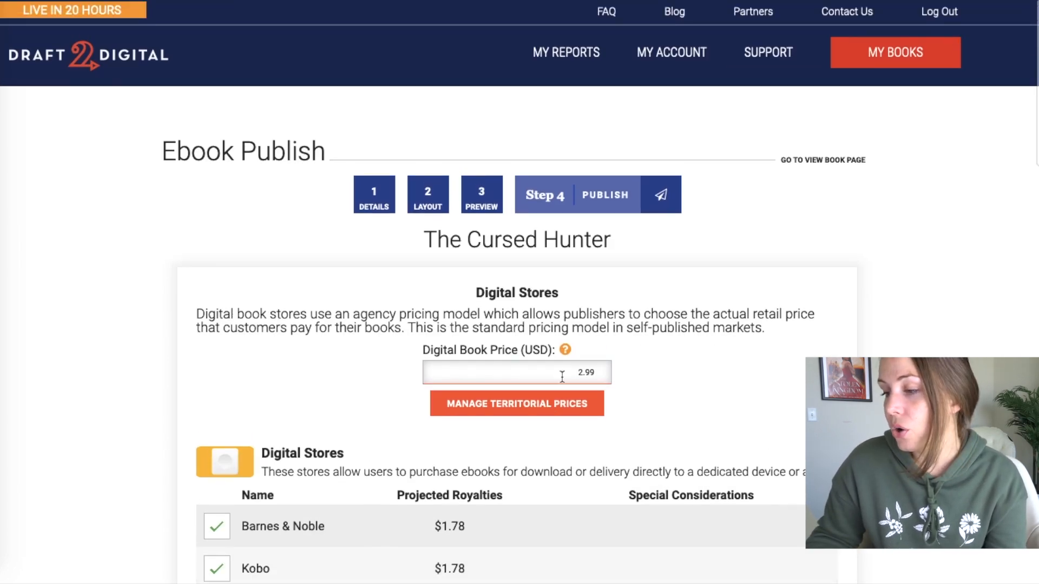
key("BackSpace")
type("4")
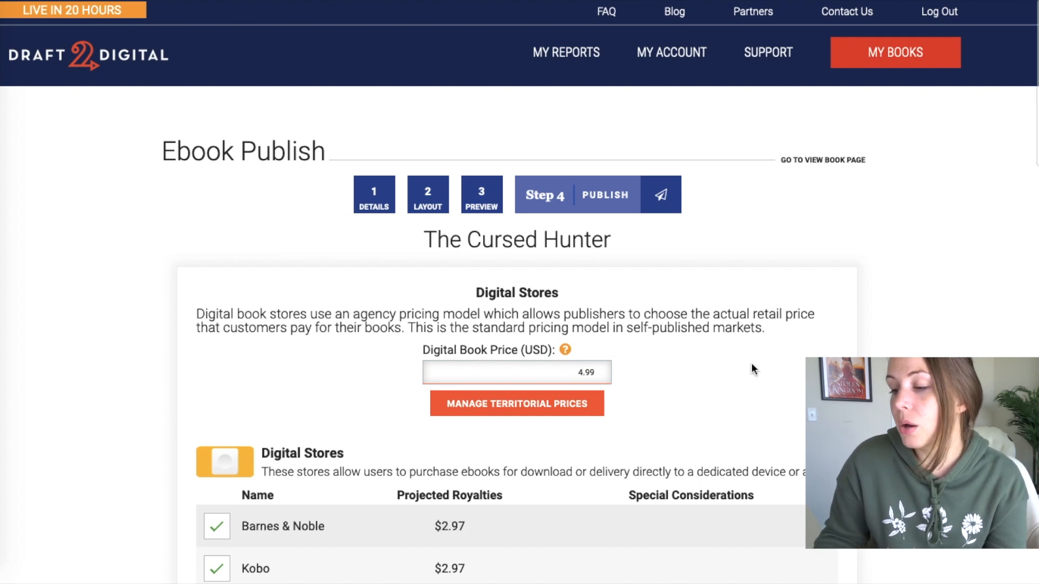
scroll(752, 368, "down", 6)
scroll(752, 368, "up", 1)
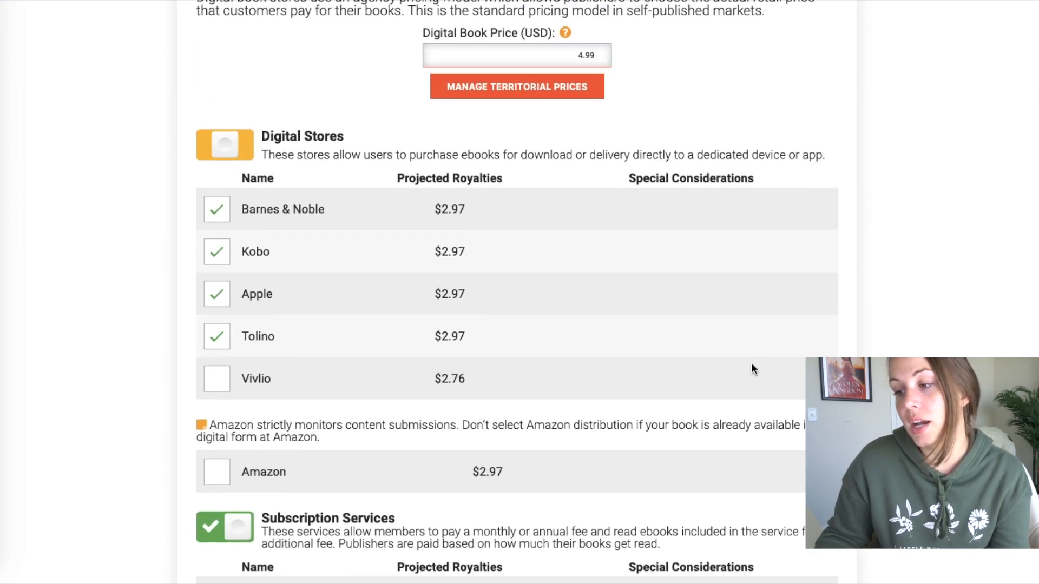
key("BackSpace")
type("3")
key("BackSpace")
type("4")
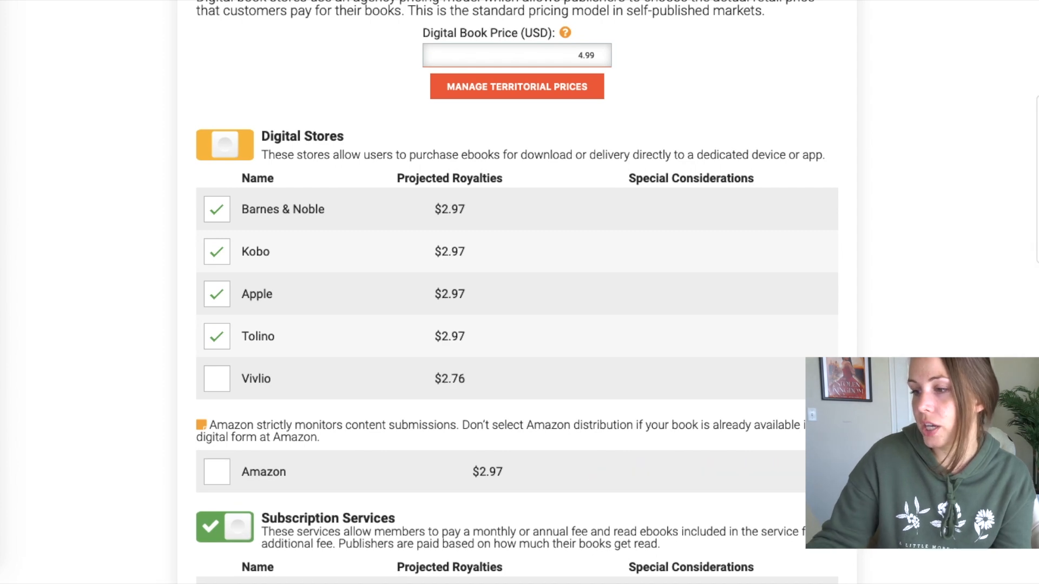
key("BackSpace")
type("3")
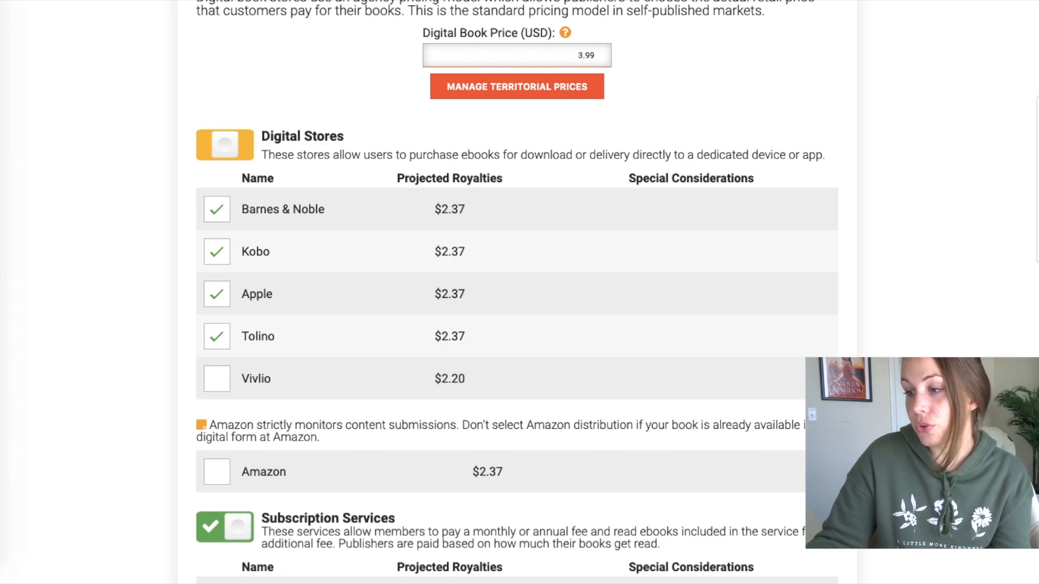
key("BackSpace")
type("4")
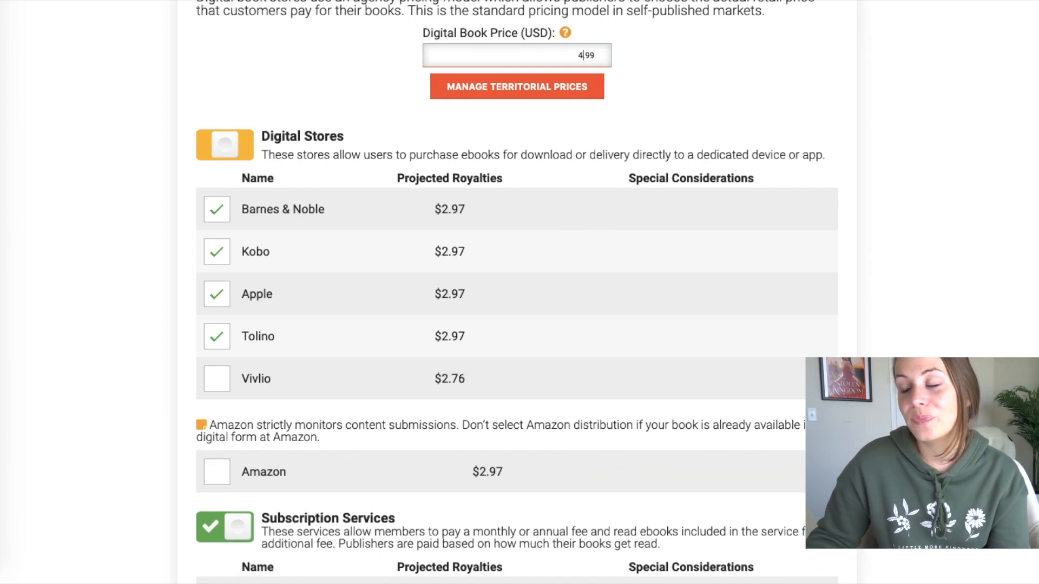
key("BackSpace")
type("3")
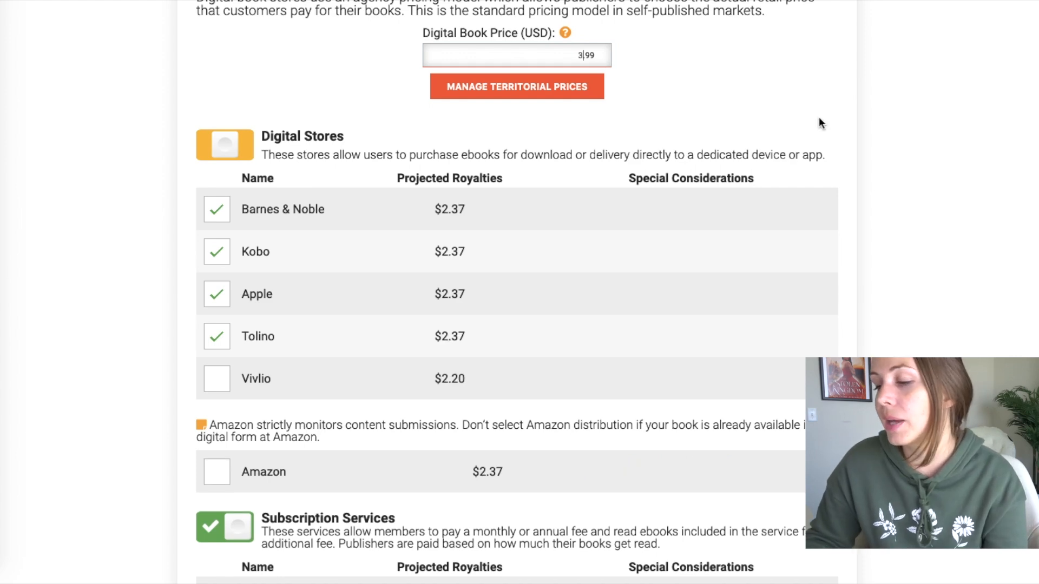
scroll(532, 332, "down", 10)
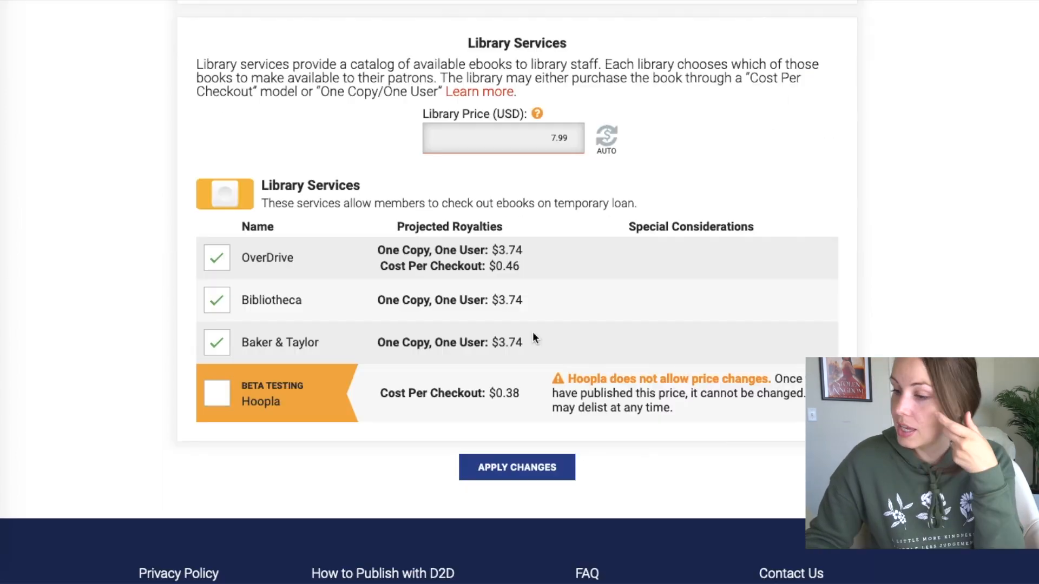
- Apply the distribution and price changes, confirm the rights, and publish The Cursed Hunter
left_click(541, 470)
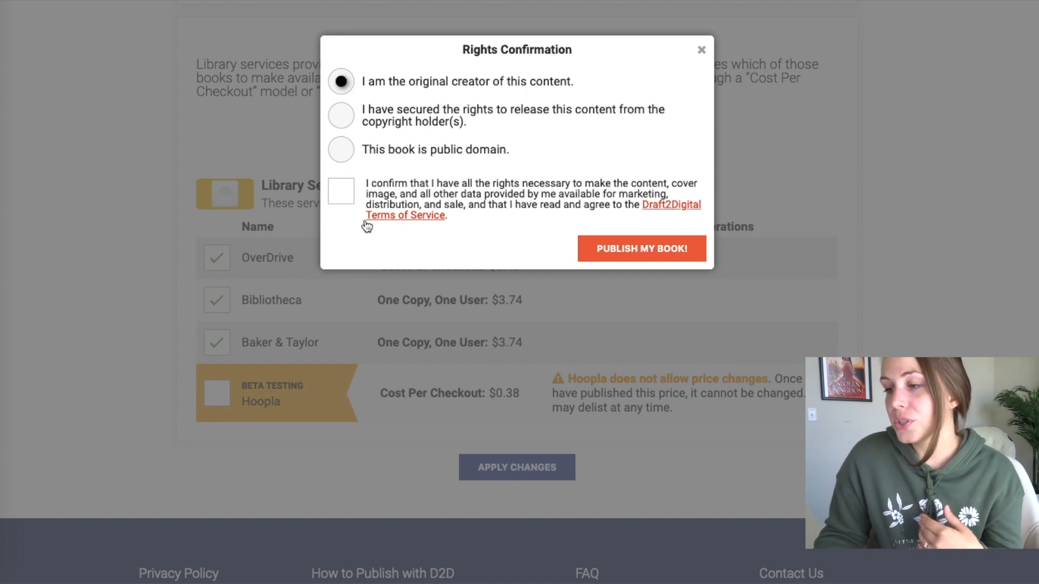
left_click(341, 197)
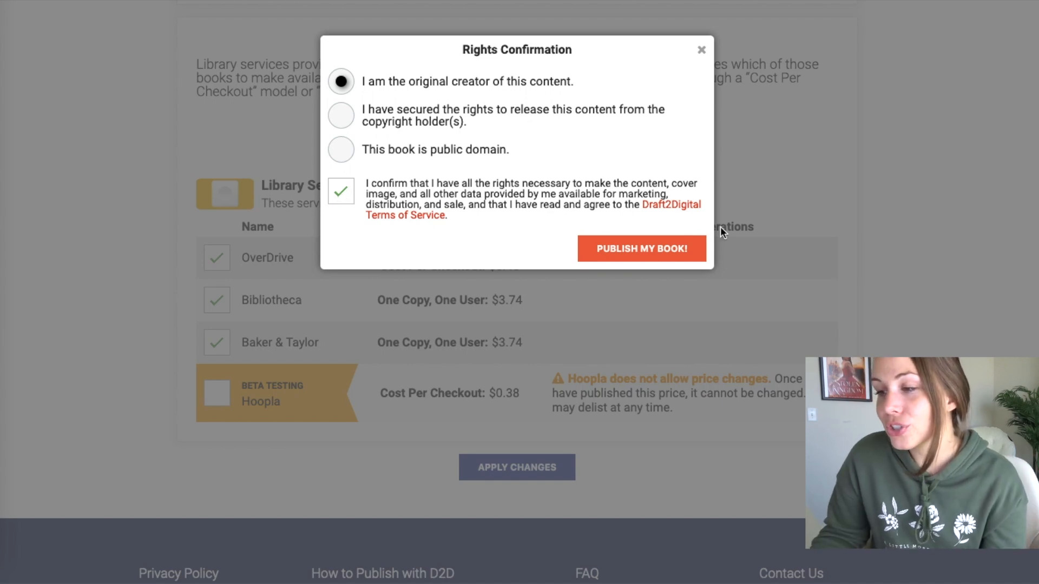
left_click(641, 244)
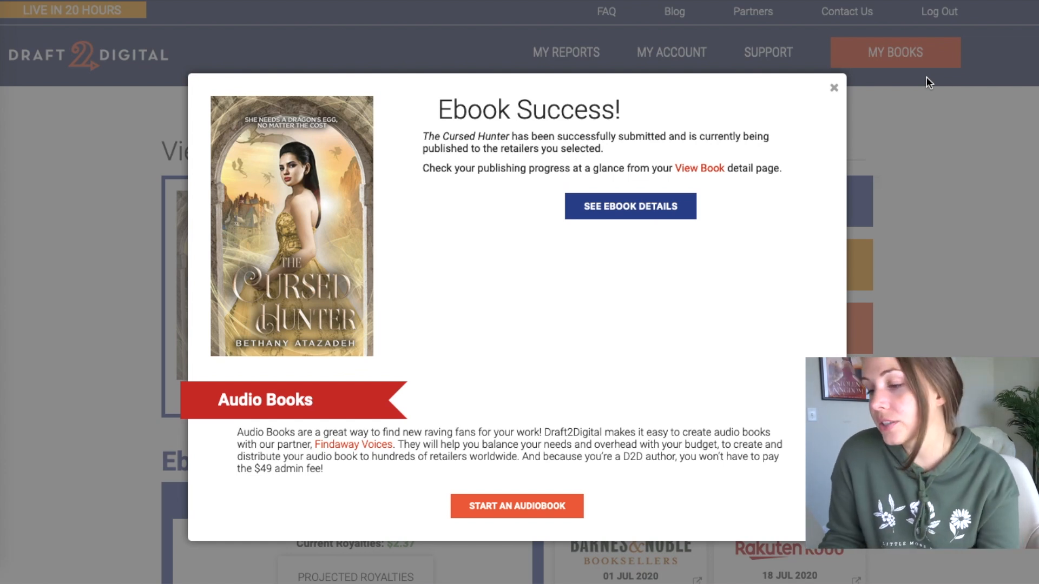
- Close the Ebook Success message and scroll through The Cursed Hunter's Ebook Details
left_click(900, 207)
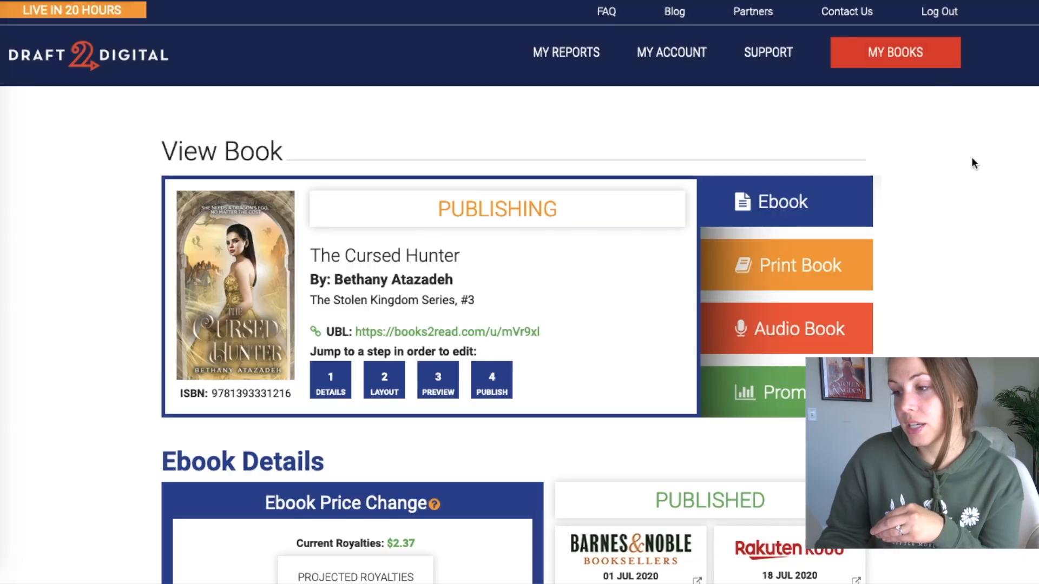
scroll(971, 158, "down", 3)
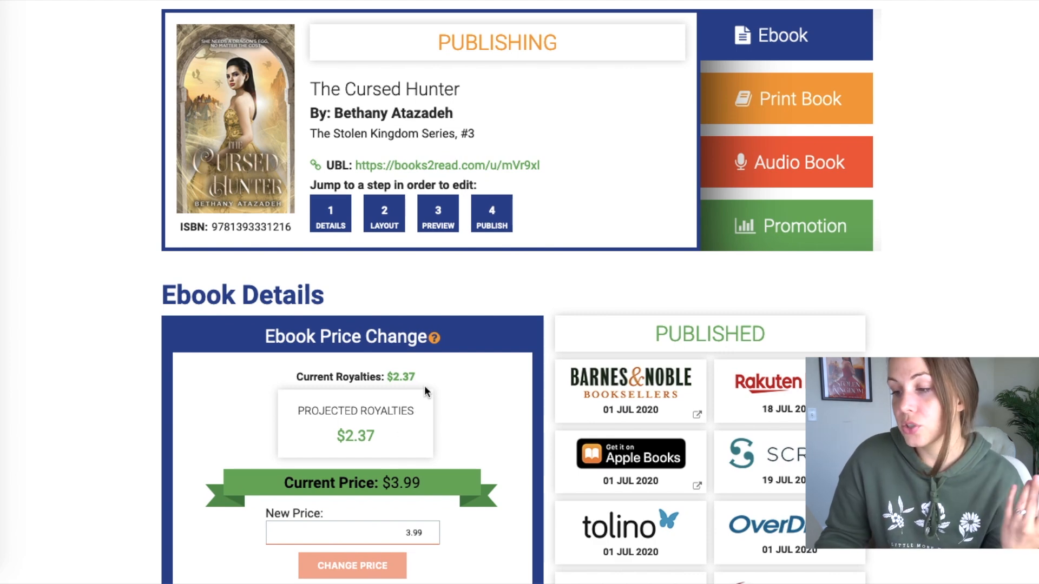
scroll(442, 383, "down", 3)
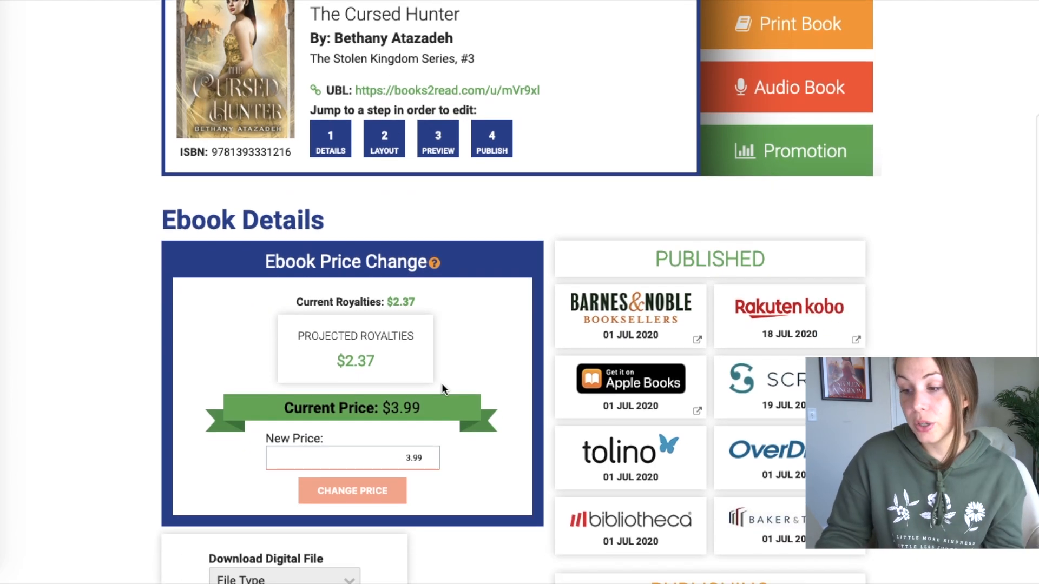
scroll(430, 407, "down", 4)
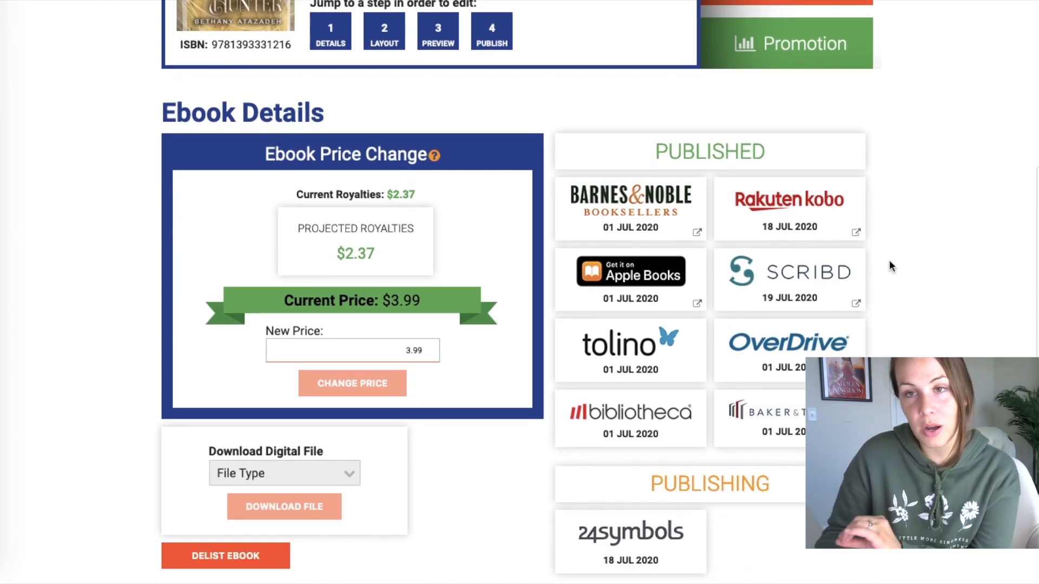
scroll(968, 187, "down", 2)
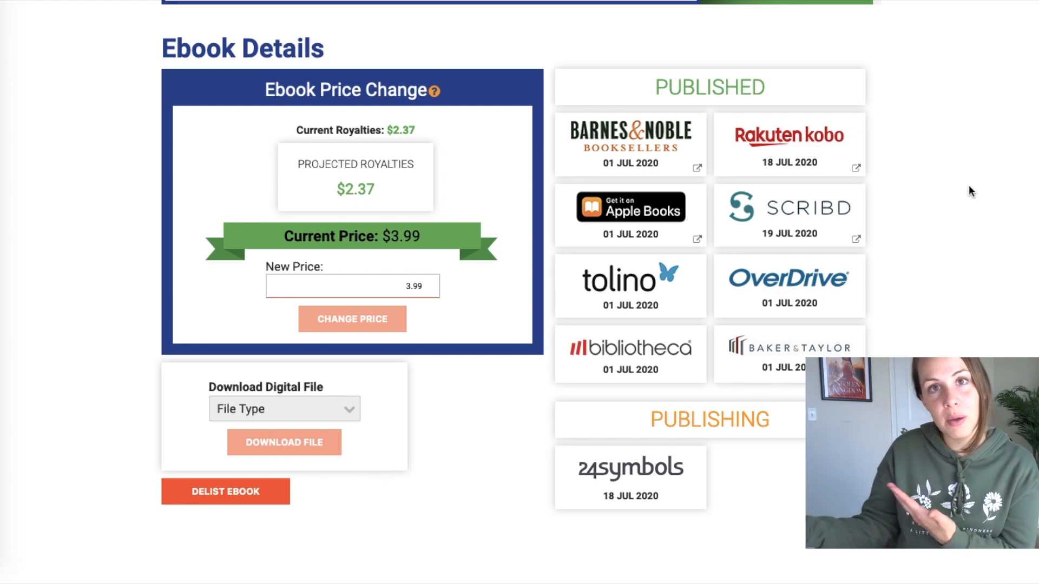
scroll(595, 271, "down", 1)
- Check the available download File Type options, close the list unchanged, and return to the top
left_click(318, 350)
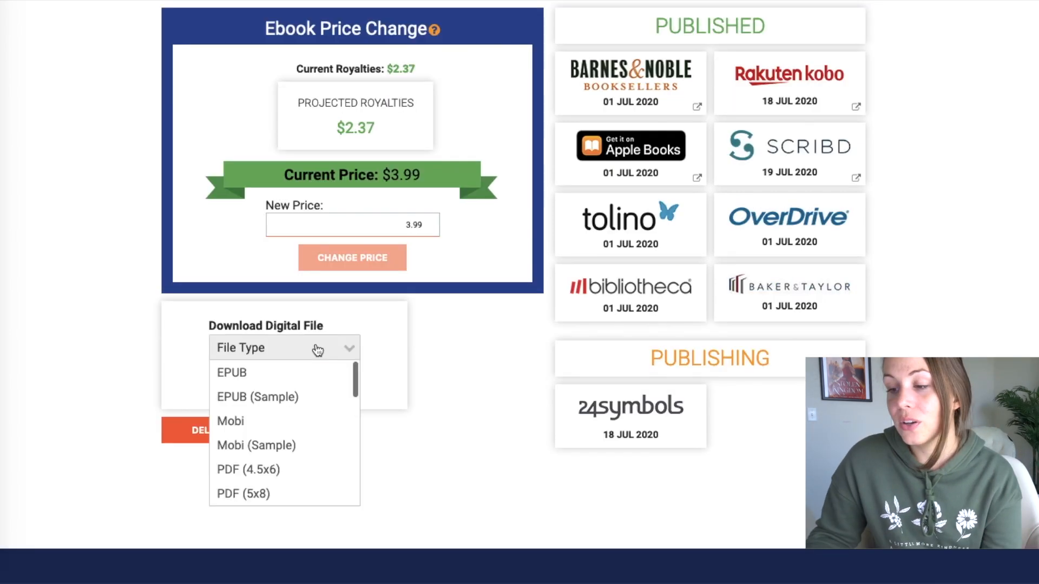
scroll(298, 417, "down", 2)
scroll(299, 416, "down", 5)
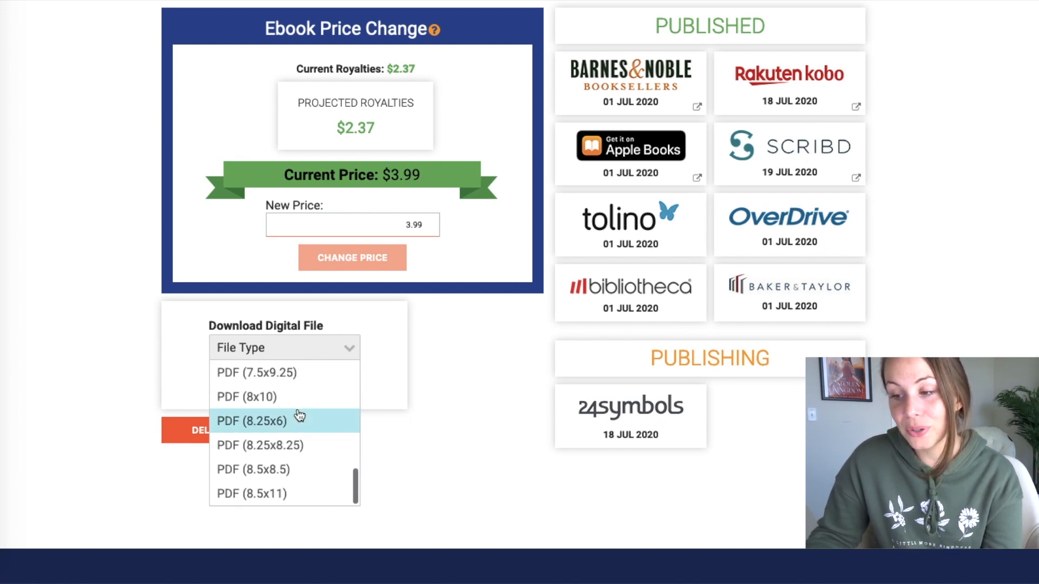
scroll(299, 415, "up", 7)
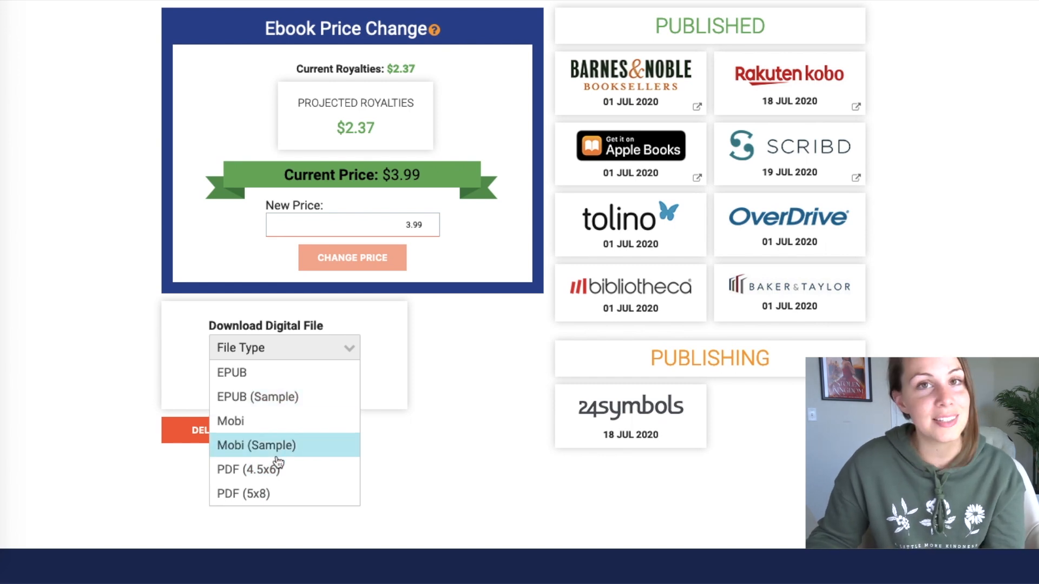
left_click(443, 428)
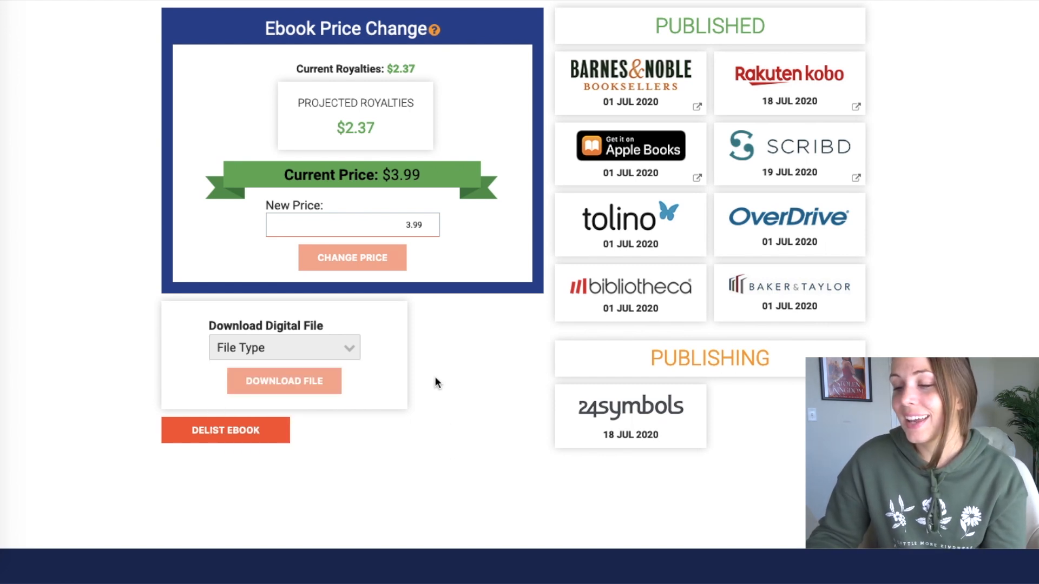
scroll(504, 477, "up", 7)
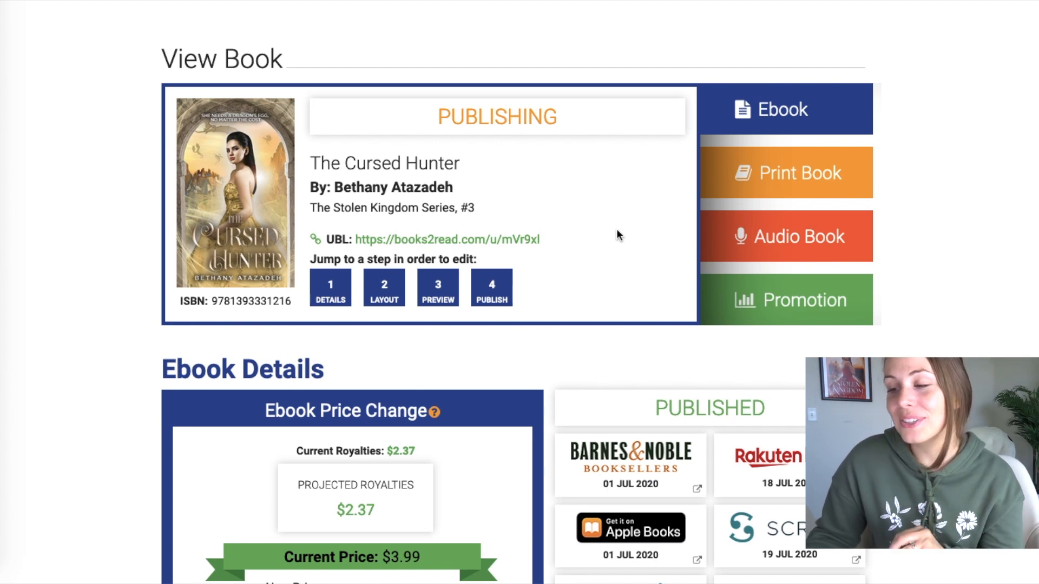
left_click(517, 243)
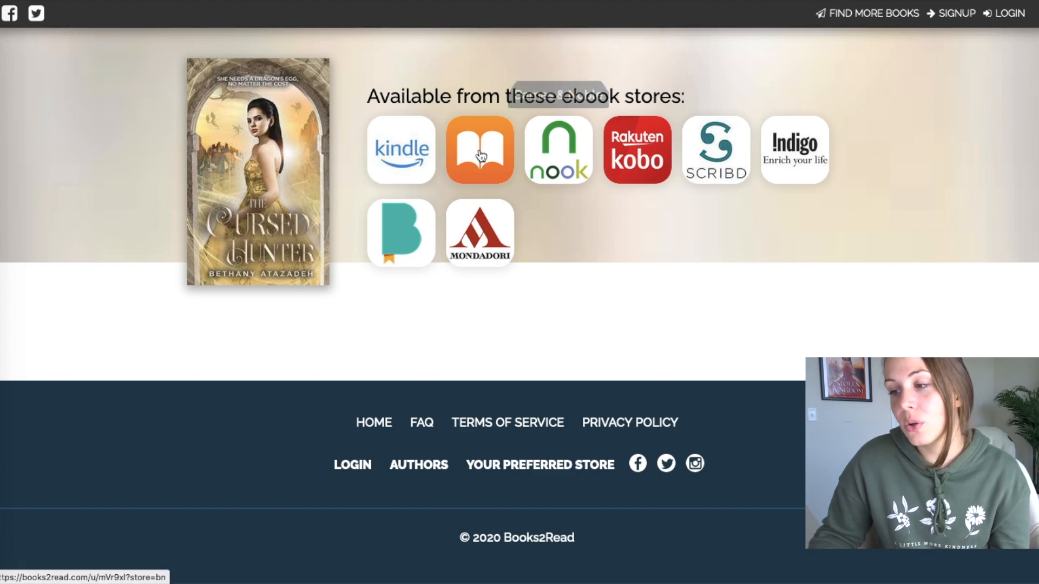
left_click(399, 135)
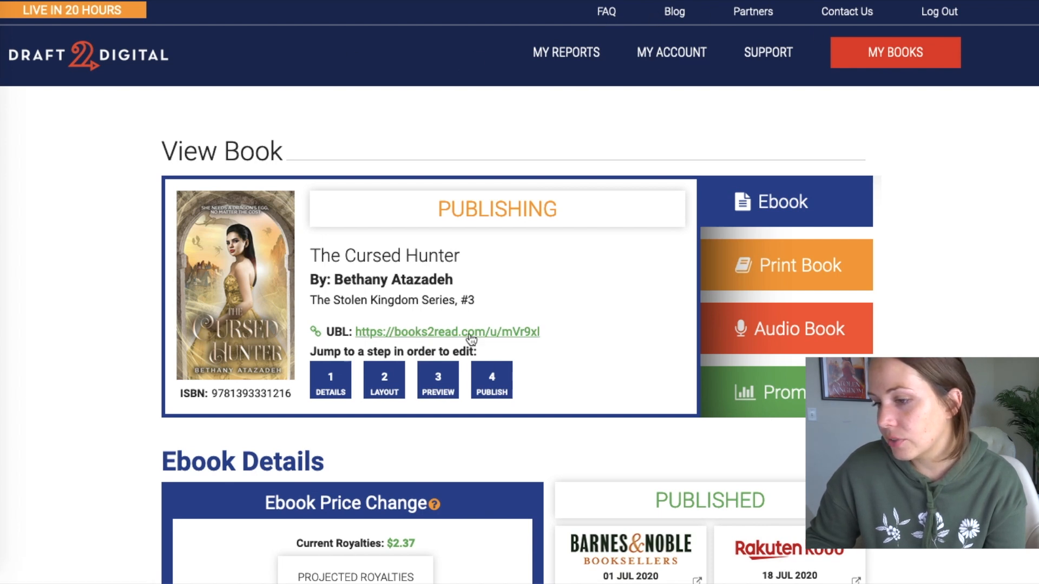
- Go from My Account's Universal Book Links page to the Books2Read UBL dashboard
left_click(686, 55)
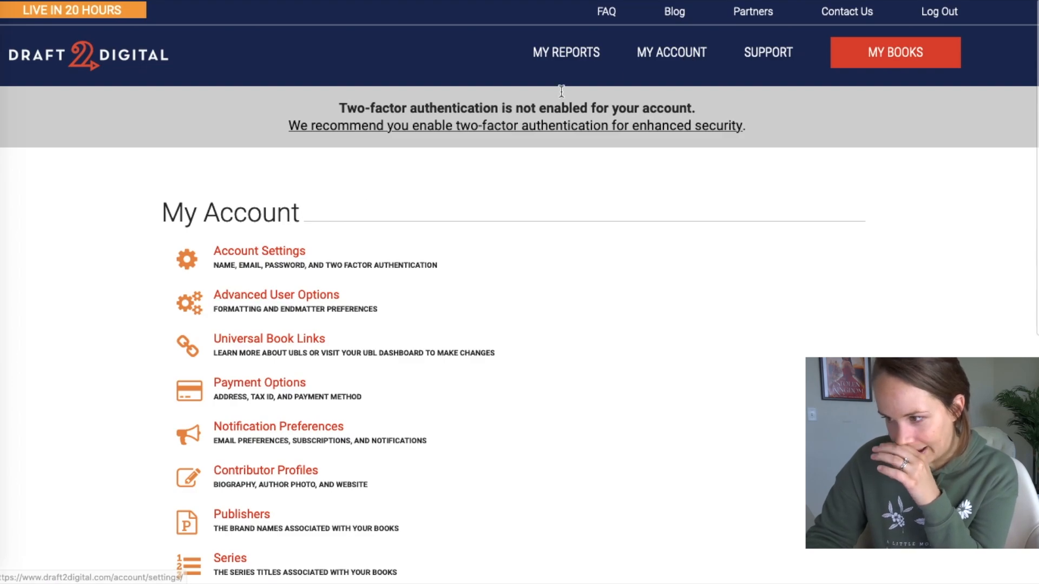
left_click(257, 341)
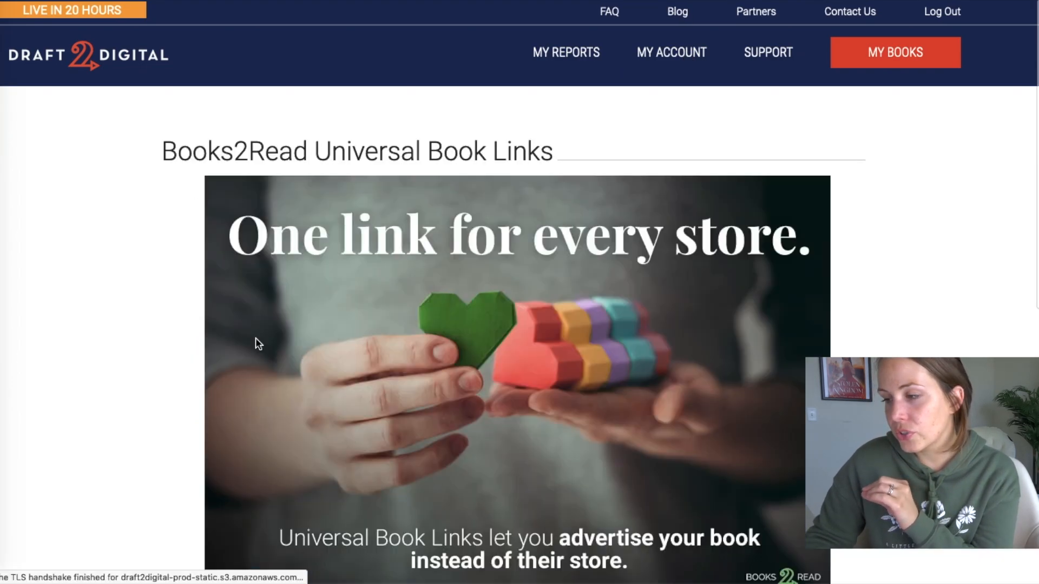
scroll(813, 158, "down", 7)
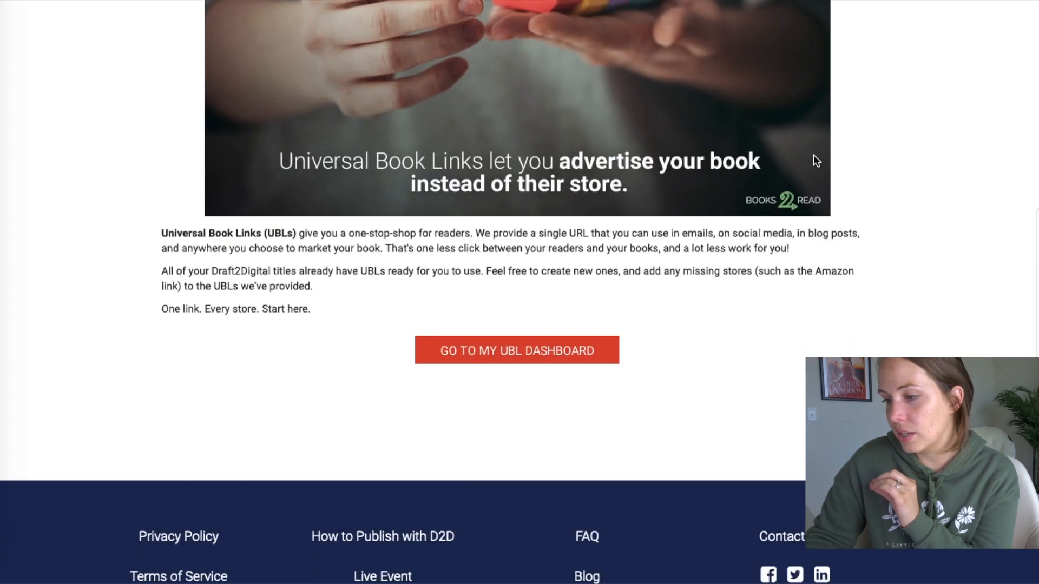
left_click(551, 358)
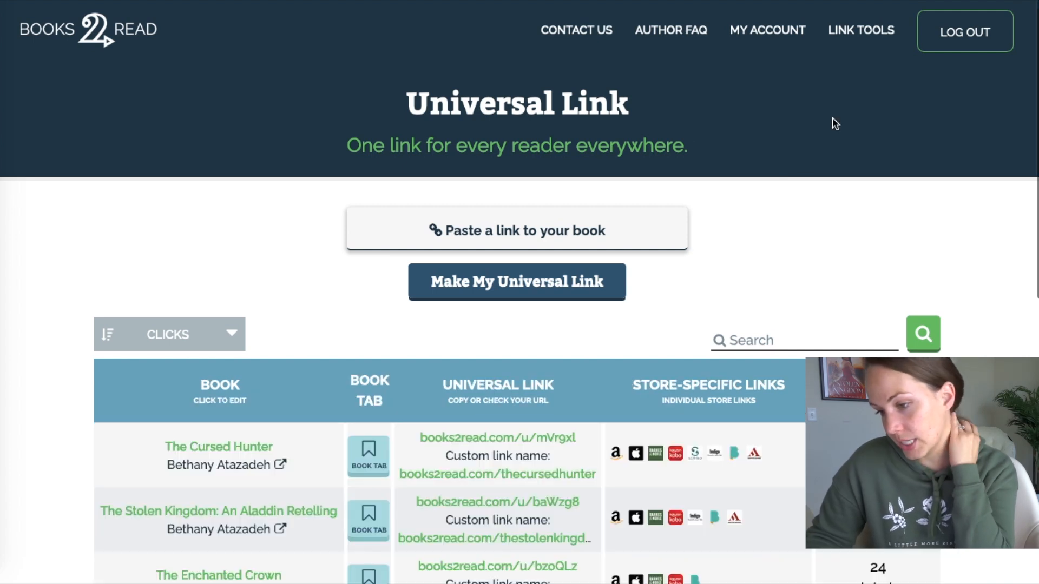
scroll(833, 124, "down", 3)
scroll(833, 123, "down", 1)
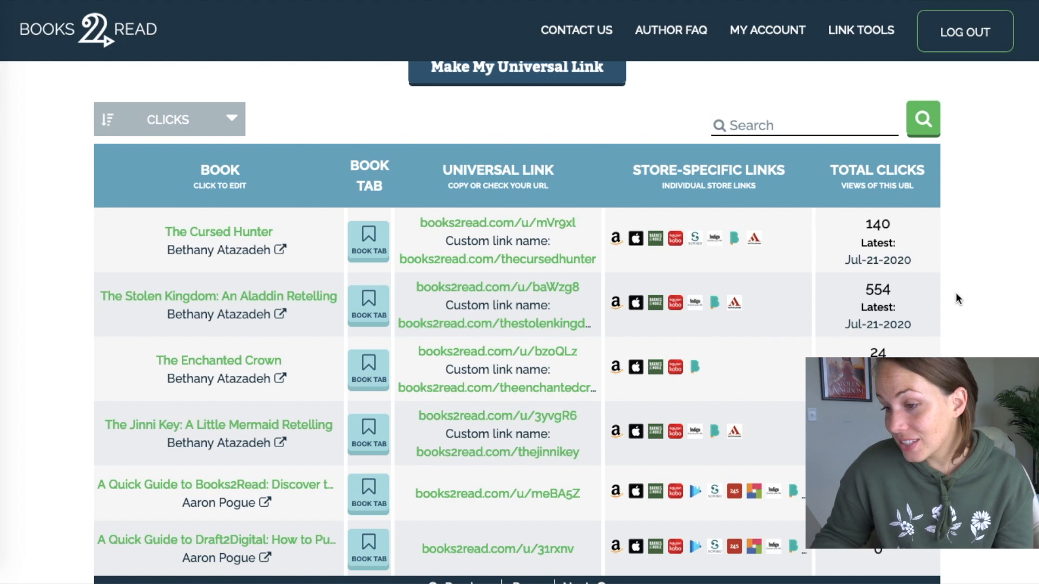
- Open The Stolen Kingdom's link page and review its Link Tools and Included Links, including Google Play
left_click(286, 296)
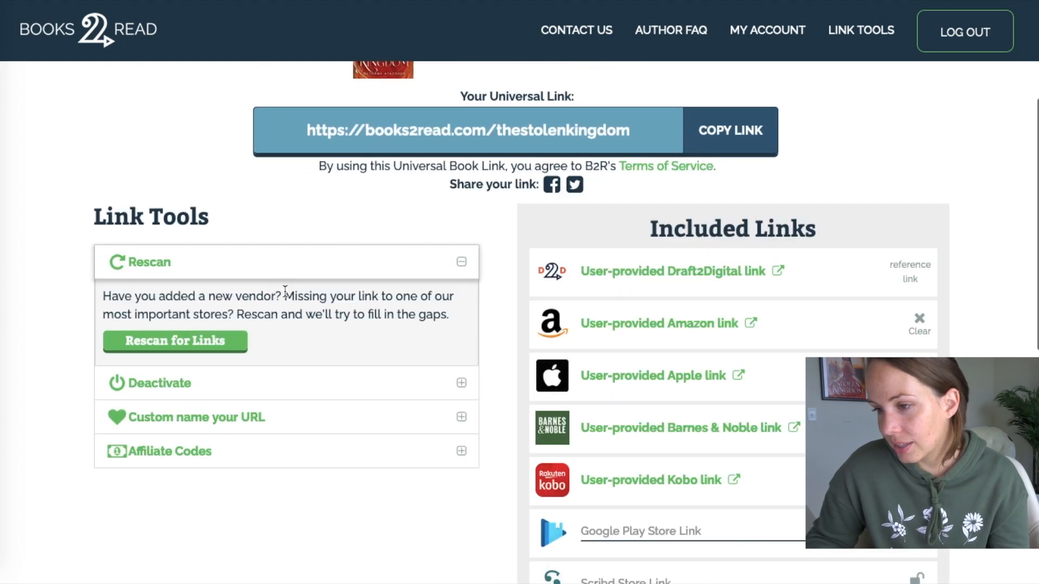
scroll(875, 233, "down", 2)
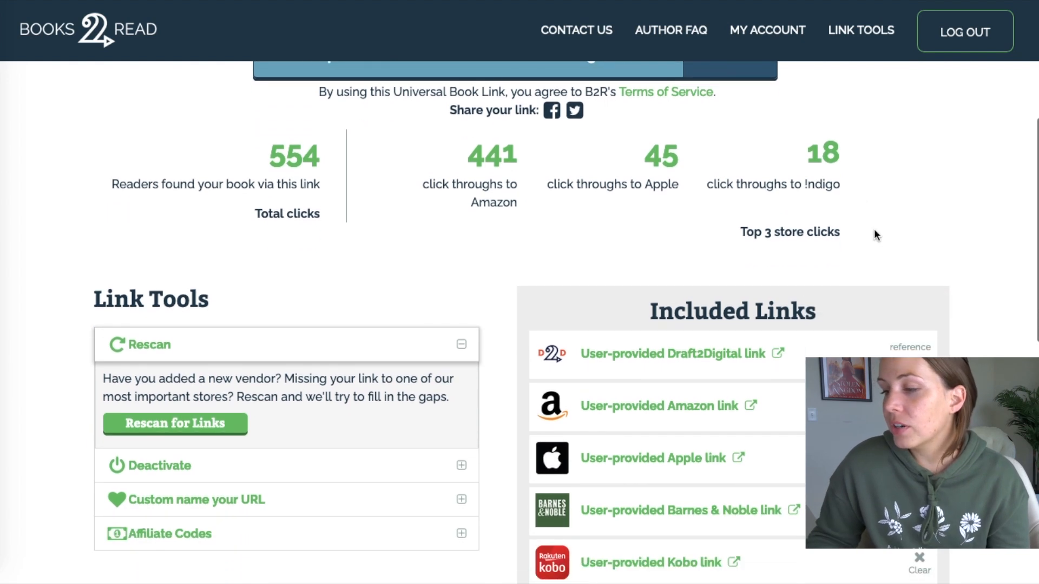
scroll(936, 227, "down", 3)
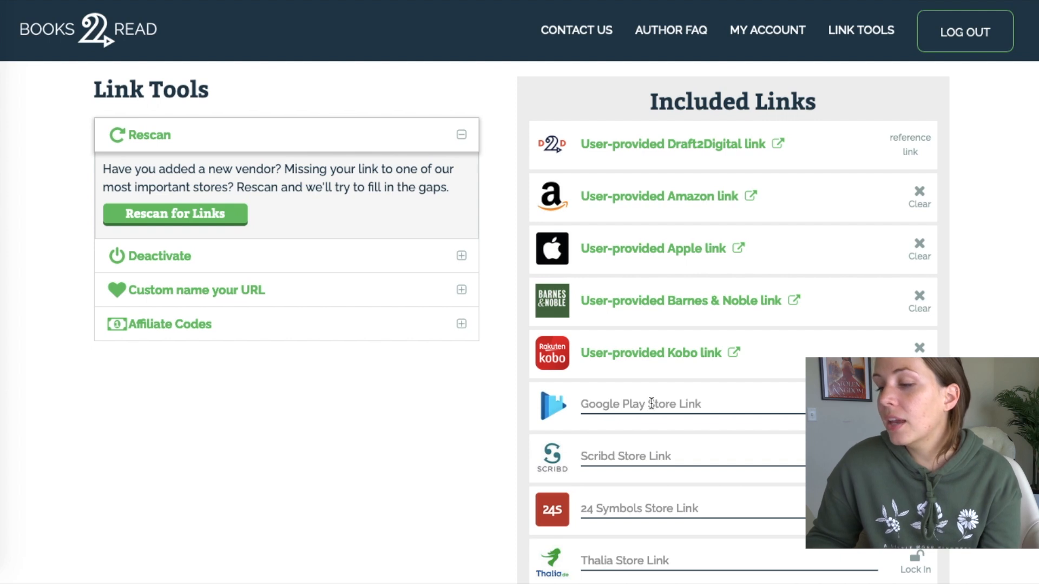
left_click(652, 403)
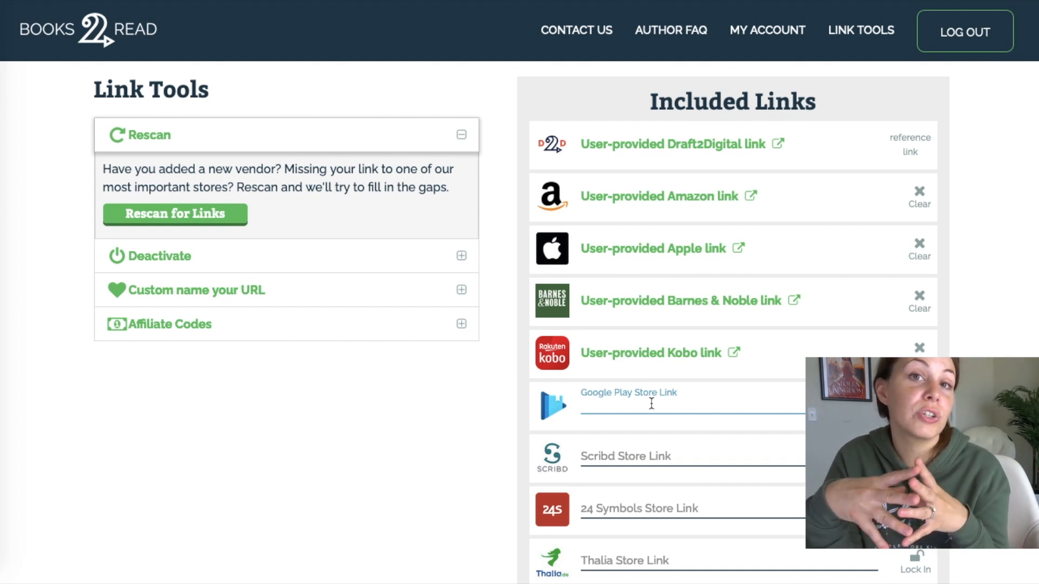
scroll(253, 393, "up", 2)
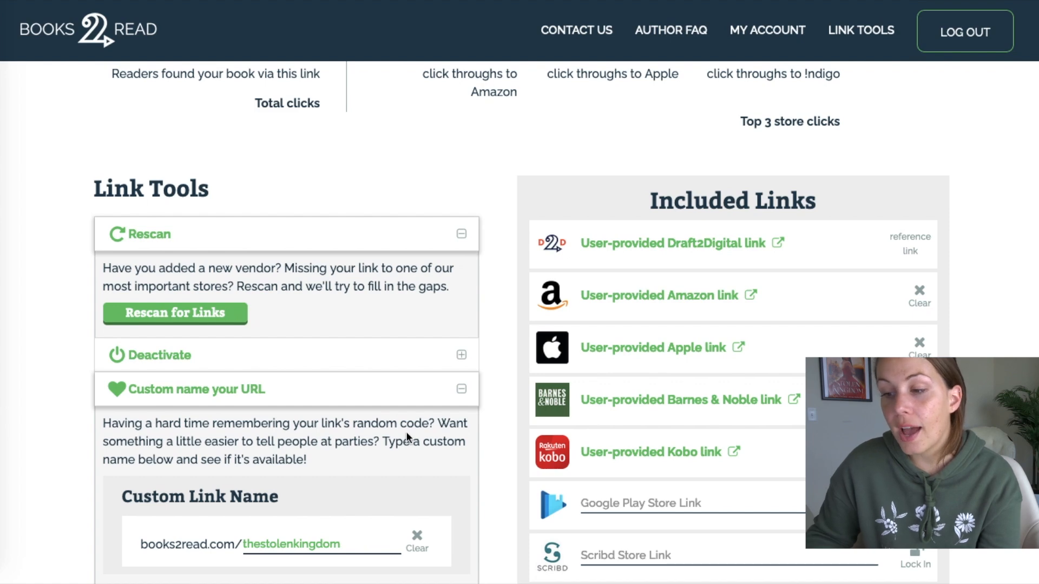
scroll(405, 431, "down", 3)
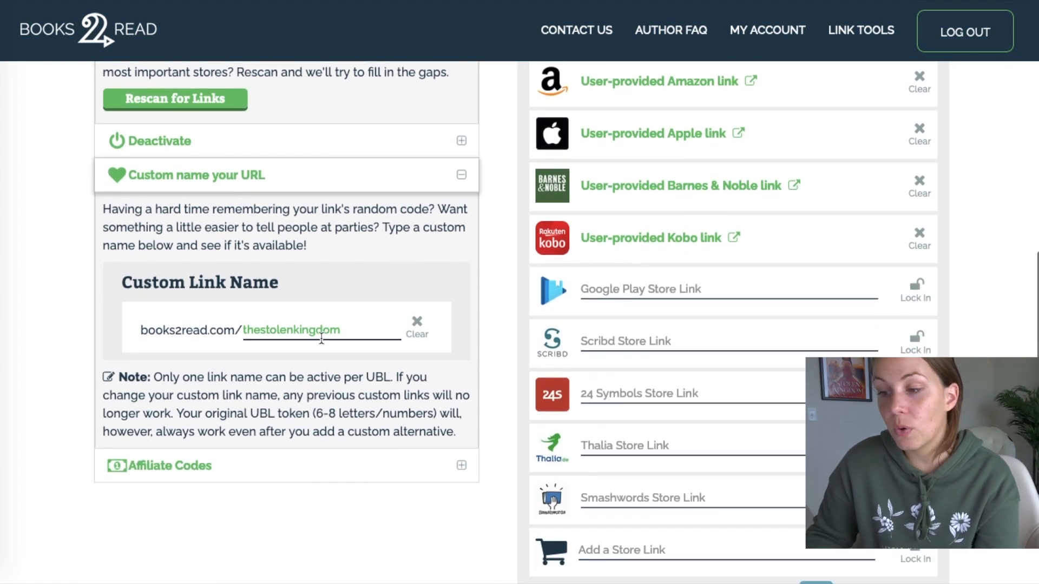
- Copy The Stolen Kingdom's universal link, books2read.com/thestolenkingdom
left_click(352, 332)
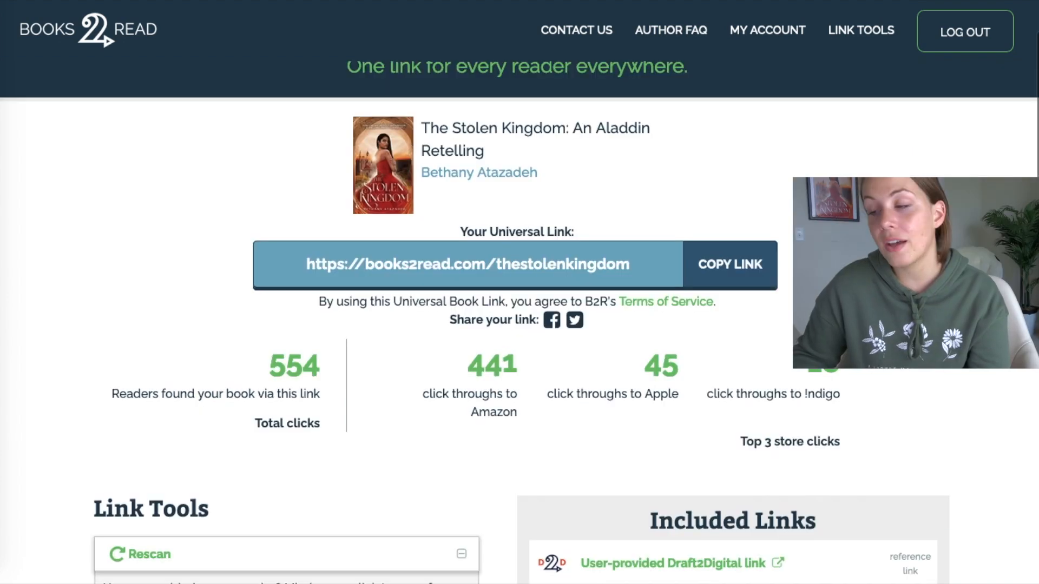
left_click(743, 275)
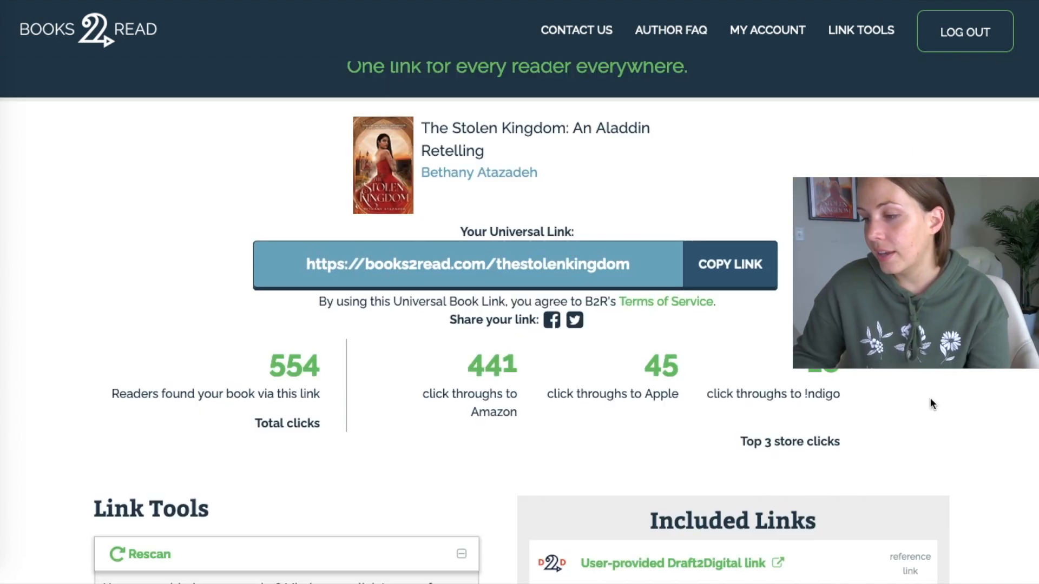
scroll(930, 398, "up", 2)
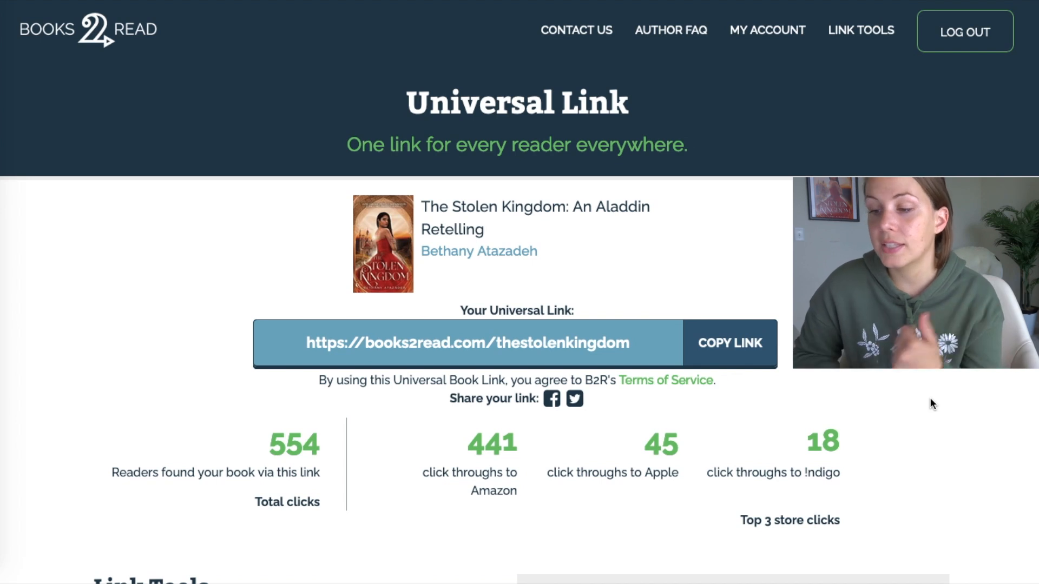